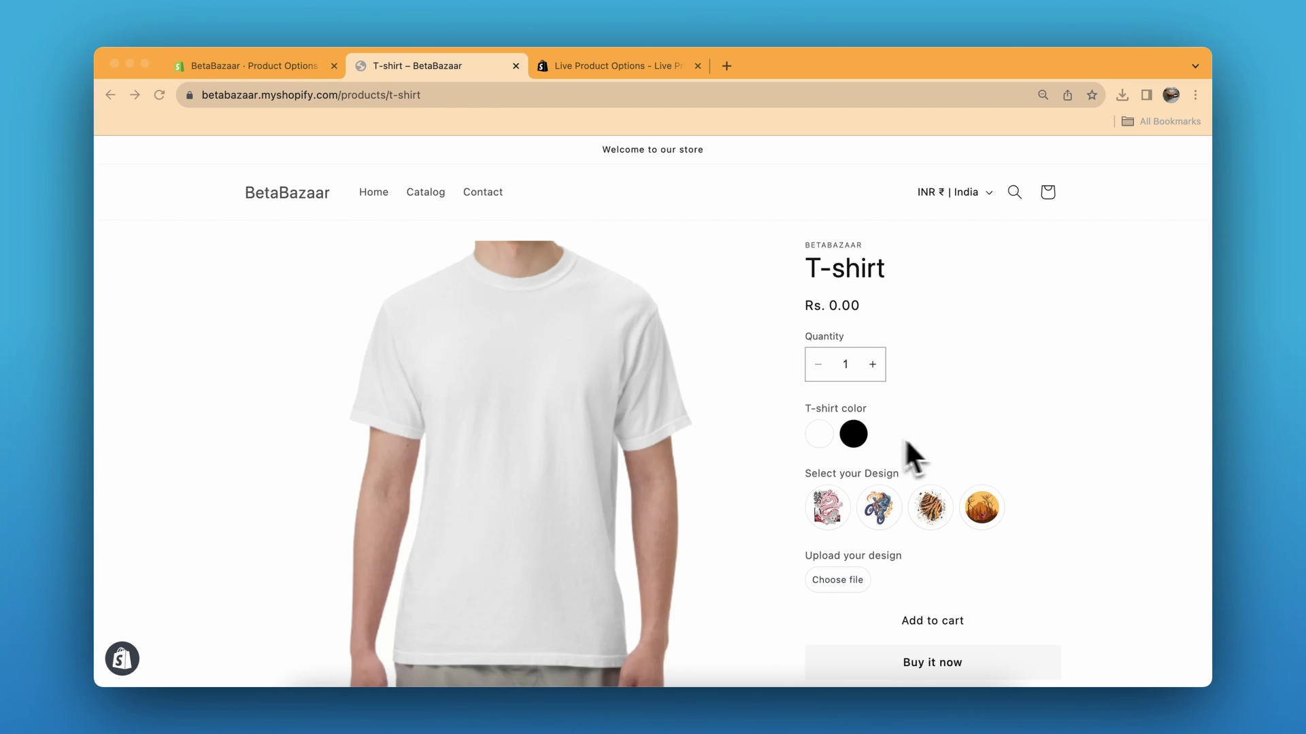
# Switch the shirt preview back and forth between the White and Black colour swatches
pyautogui.scroll(-2, 884, 408)
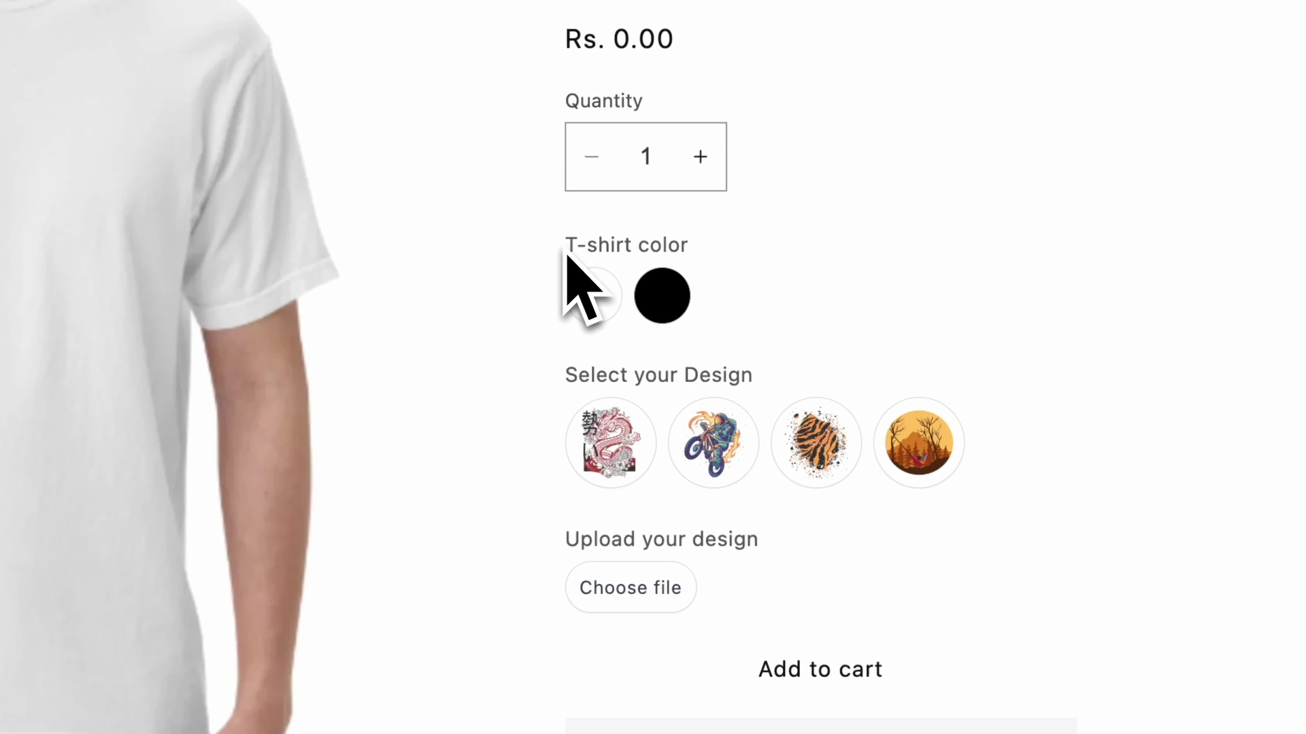
pyautogui.click(677, 289)
pyautogui.click(612, 301)
pyautogui.click(654, 315)
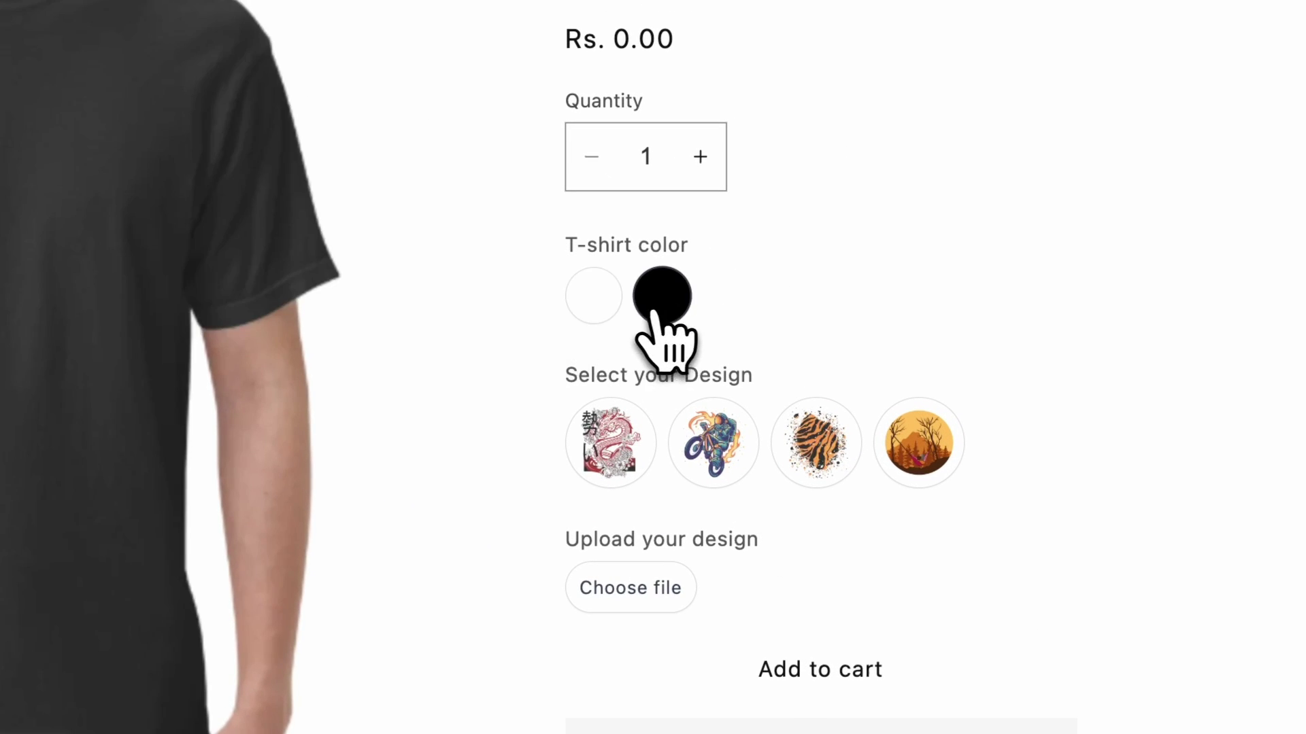
pyautogui.click(586, 306)
pyautogui.click(656, 312)
pyautogui.click(590, 305)
pyautogui.click(642, 309)
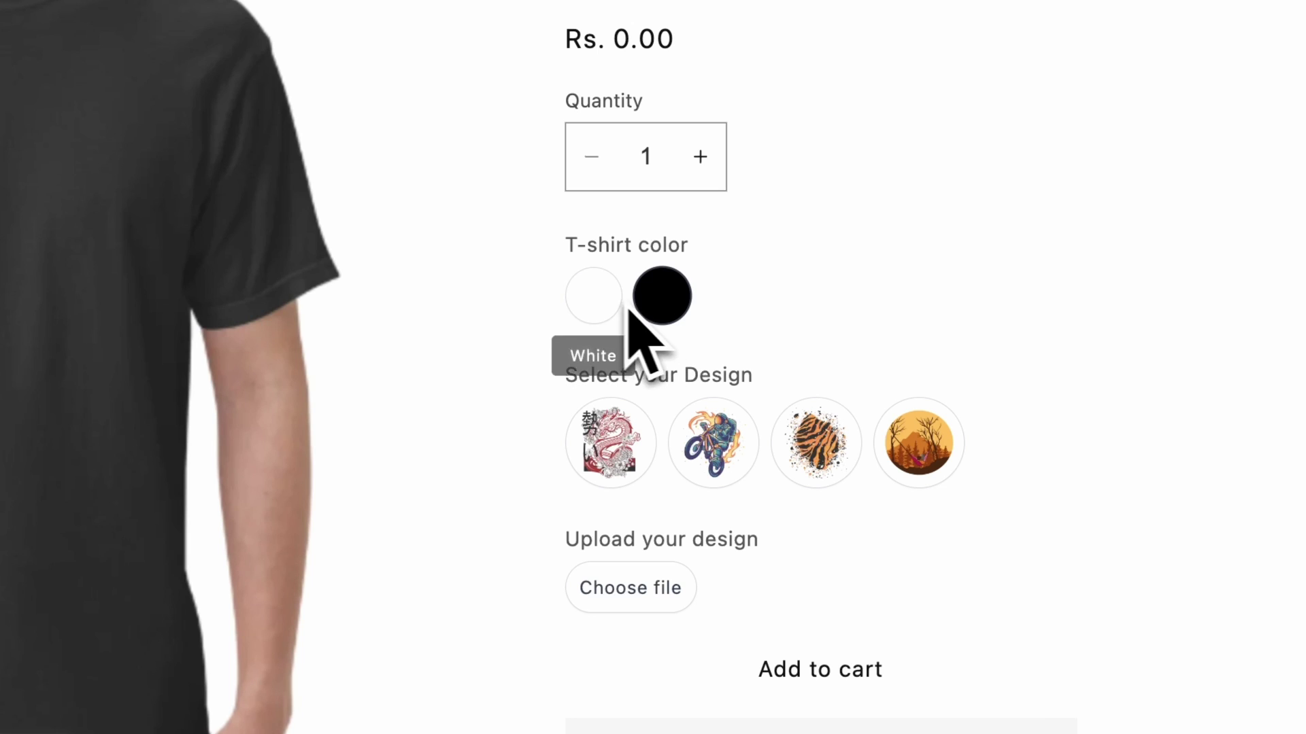
# Try the dragon, astronaut, sunset and tiger design swatches on the shirt
pyautogui.click(616, 450)
pyautogui.click(708, 450)
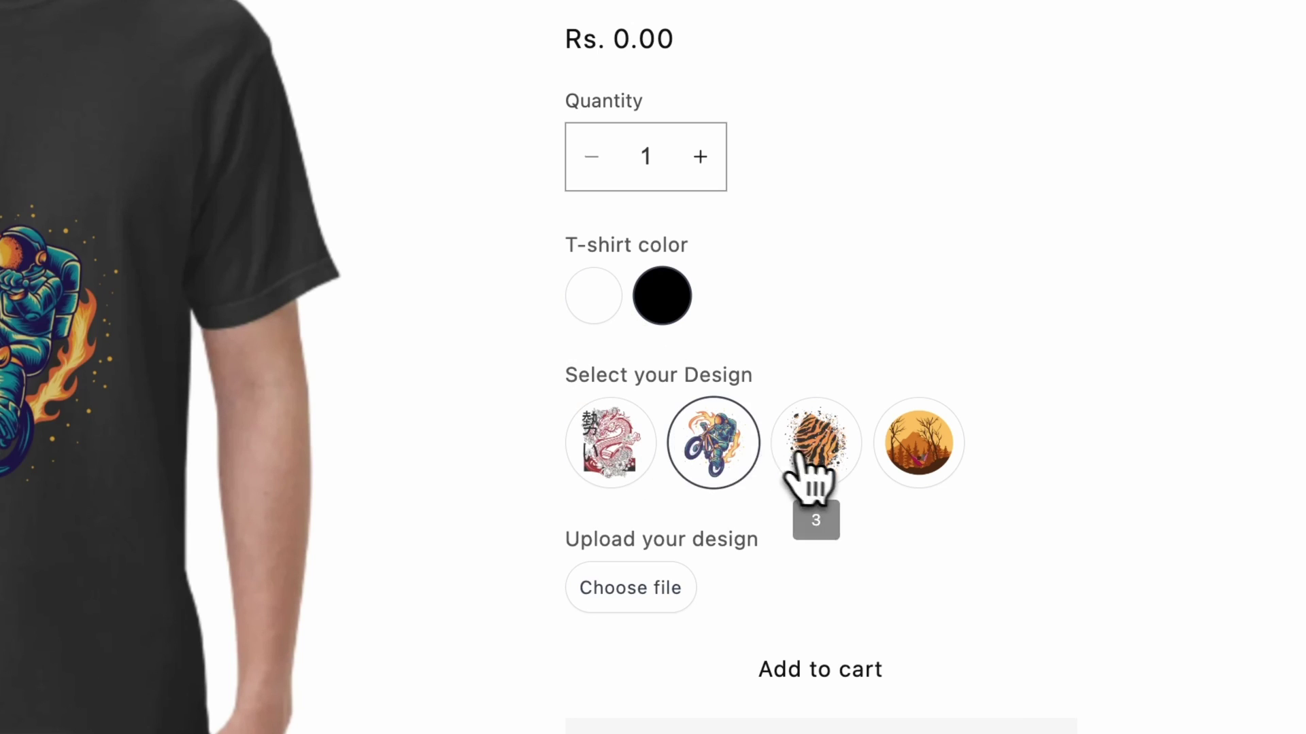
pyautogui.click(908, 445)
pyautogui.click(833, 449)
pyautogui.click(714, 453)
pyautogui.click(590, 462)
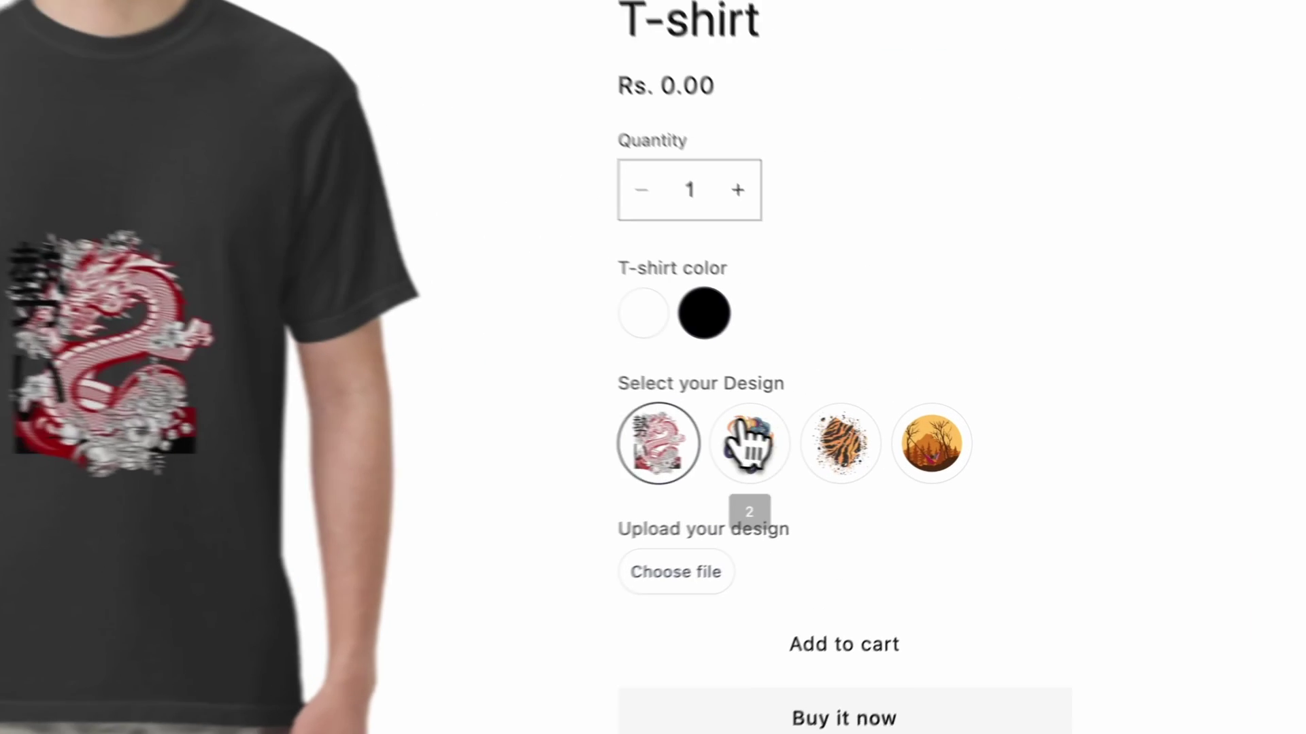
pyautogui.click(932, 443)
pyautogui.click(978, 440)
pyautogui.click(795, 428)
pyautogui.click(622, 439)
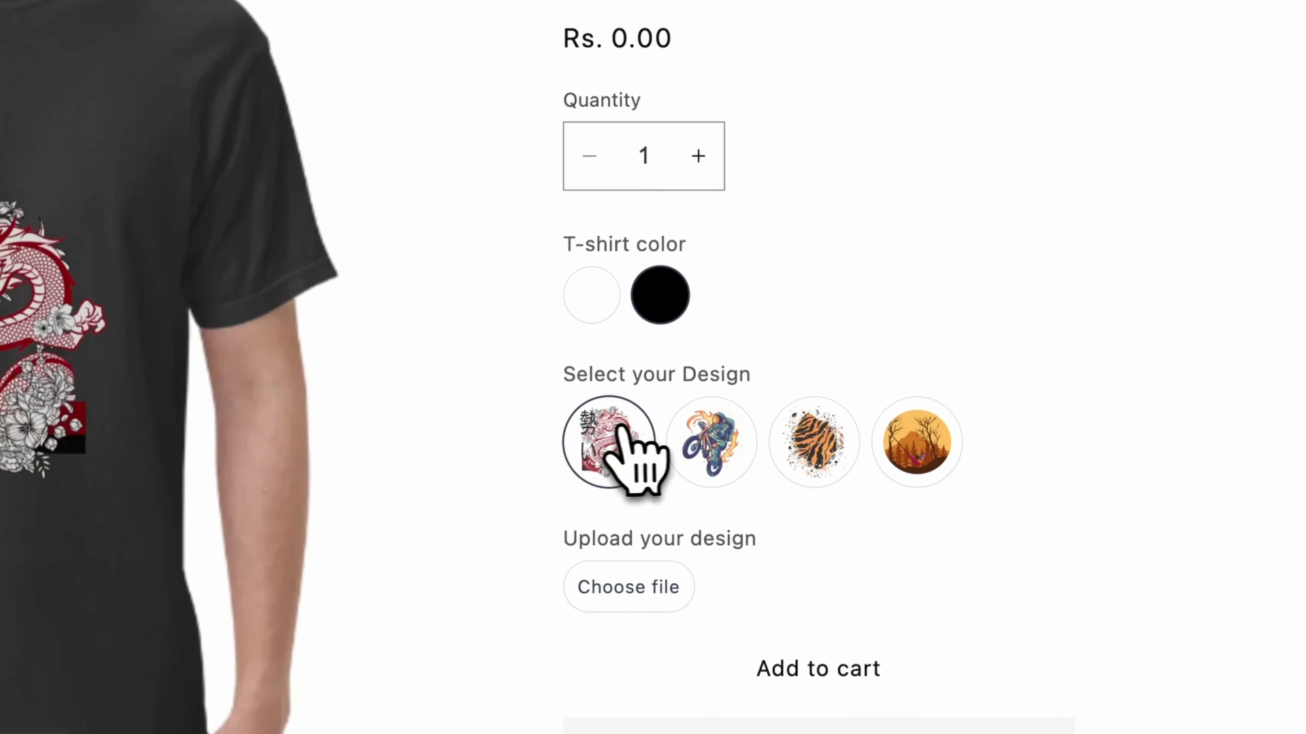
# Leave the shirt plain White with the dragon design removed and open the upload file picker
pyautogui.click(595, 296)
pyautogui.click(653, 299)
pyautogui.click(595, 295)
pyautogui.click(650, 302)
pyautogui.click(604, 309)
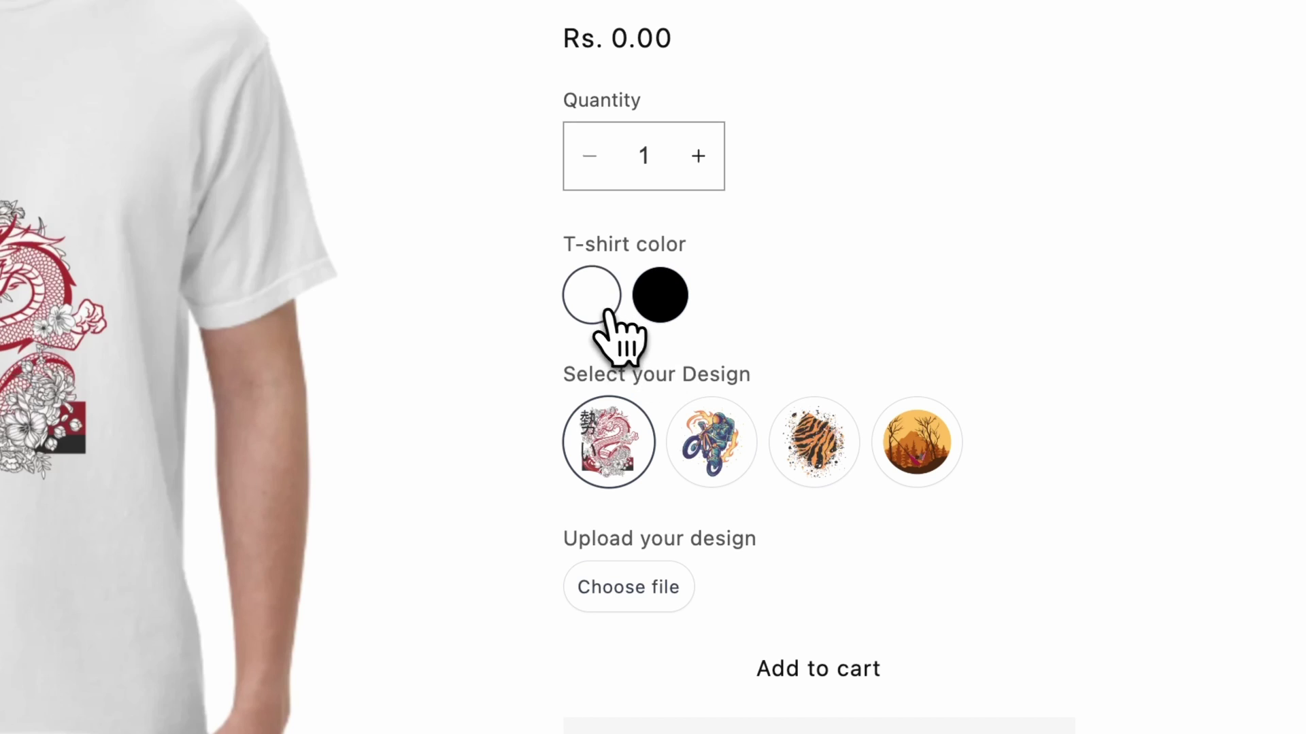
pyautogui.click(614, 476)
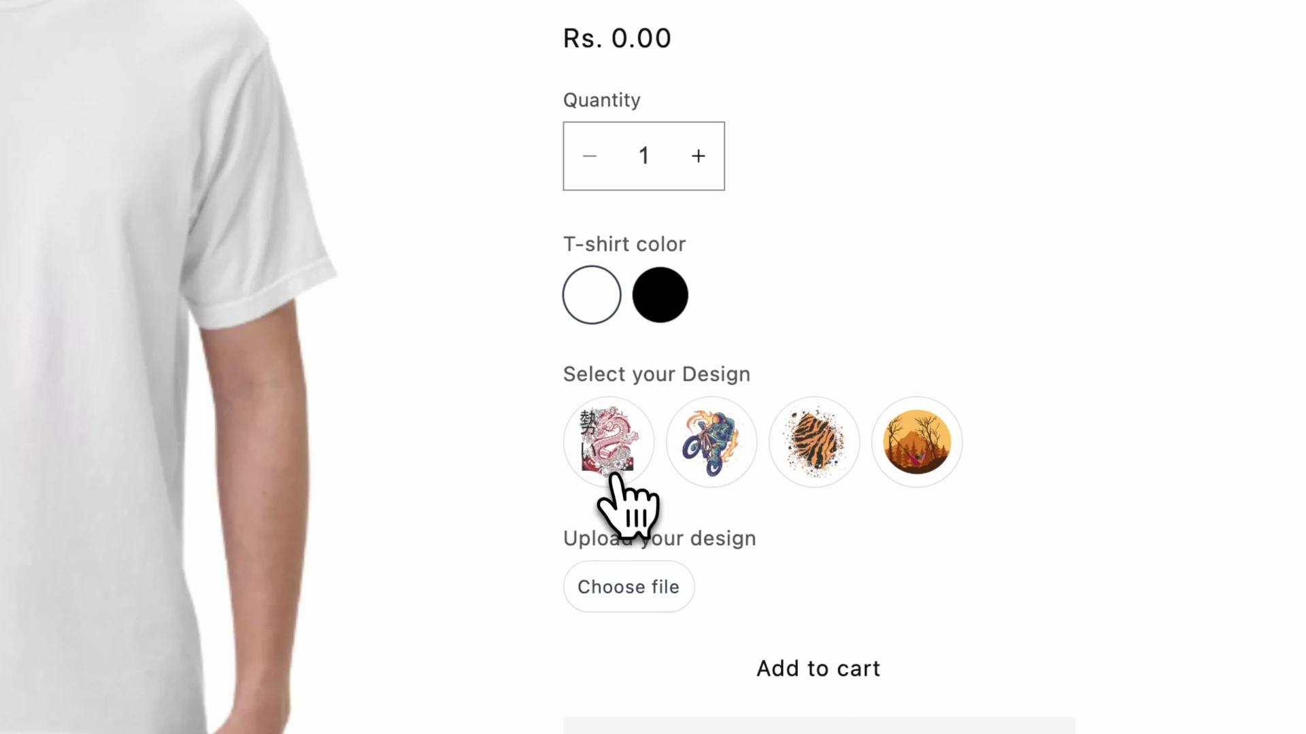
pyautogui.click(615, 597)
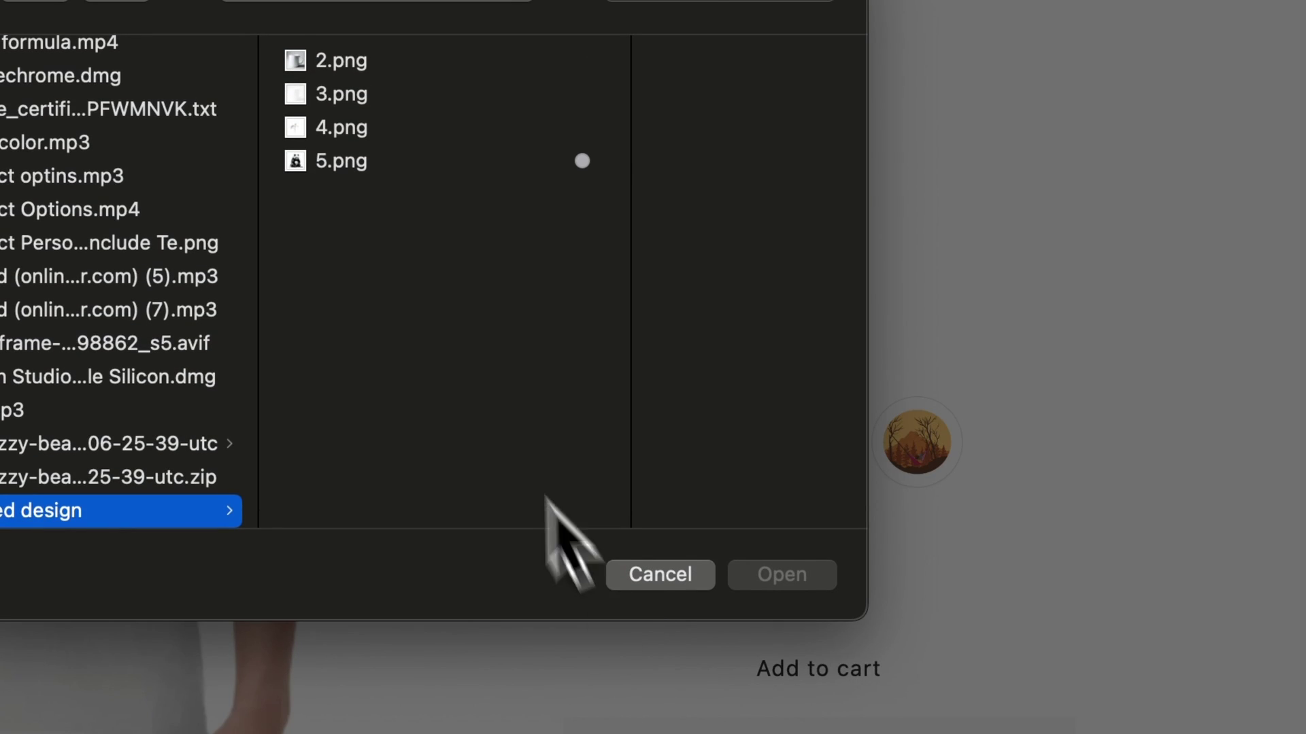
# Upload 5.png as the custom design and resize the panda print
pyautogui.click(395, 170)
pyautogui.click(891, 586)
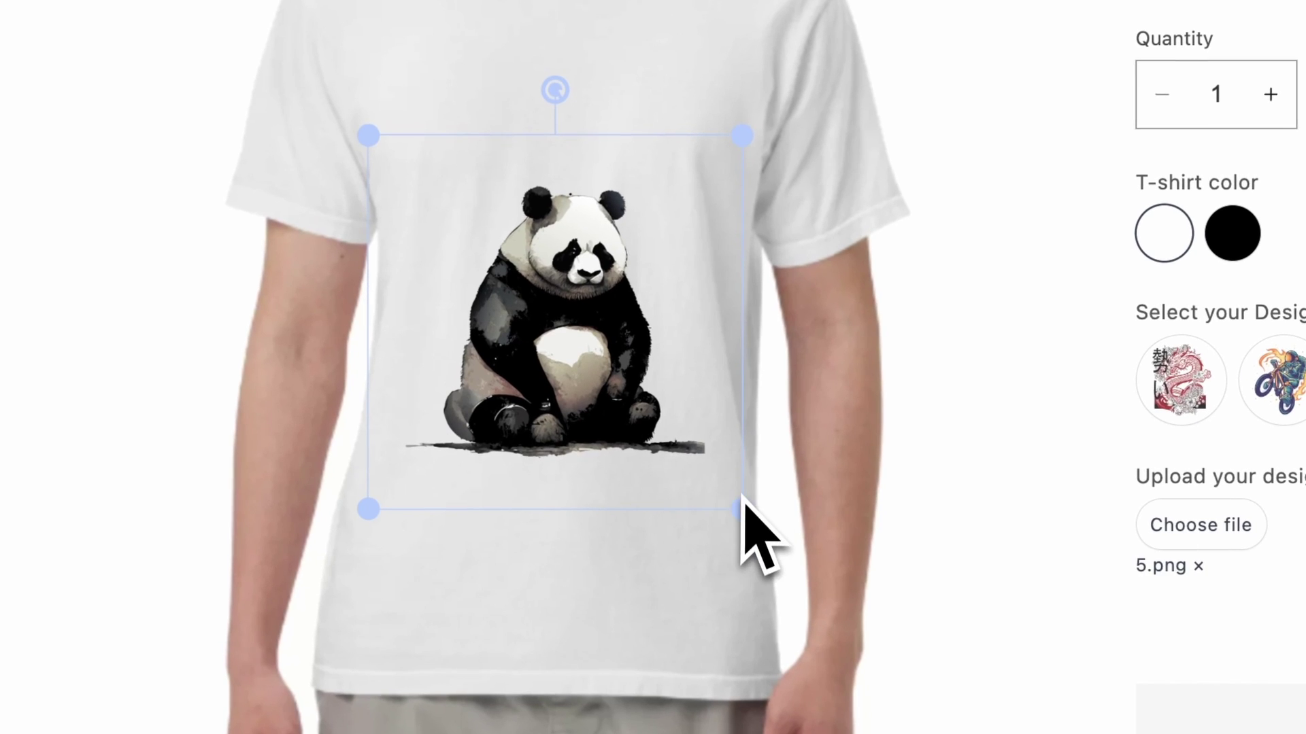
pyautogui.moveTo(748, 517); pyautogui.dragTo(686, 453)
# Move and slightly enlarge the panda print so it sits centred on the chest
pyautogui.moveTo(552, 307); pyautogui.dragTo(572, 562)
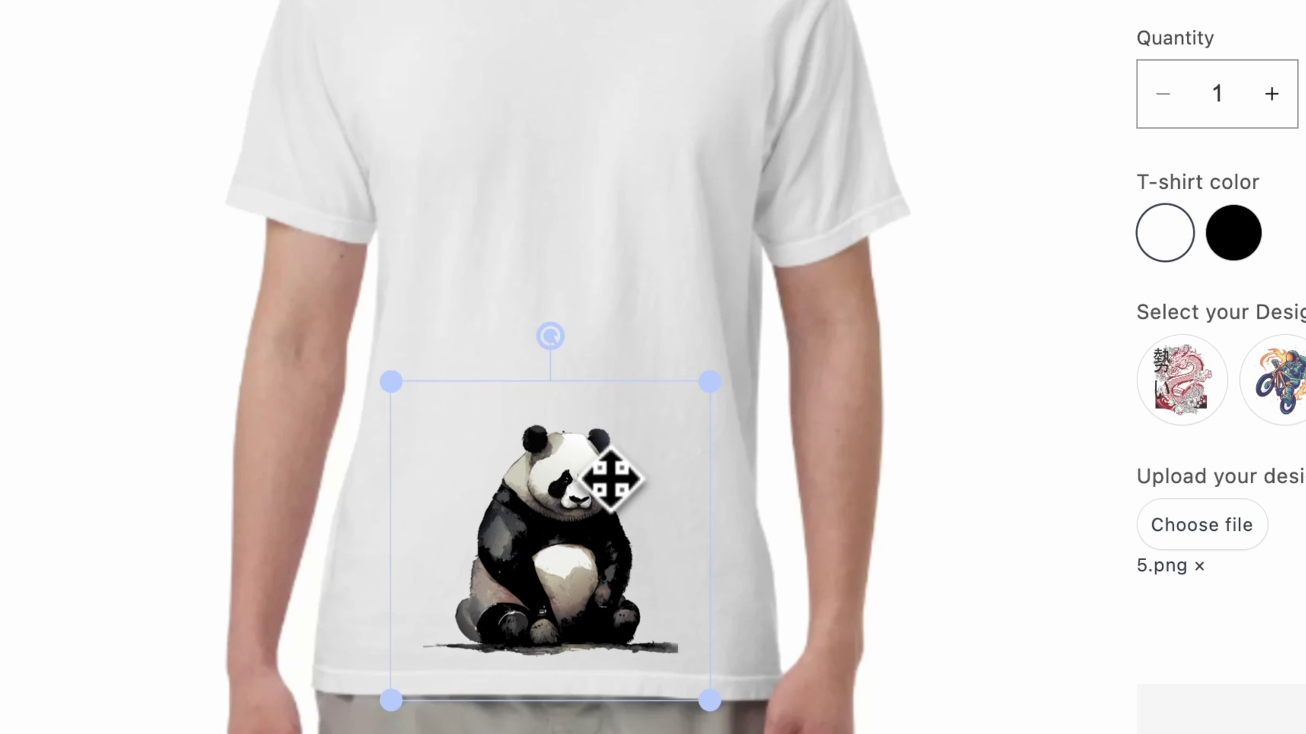
pyautogui.moveTo(606, 475); pyautogui.dragTo(573, 333)
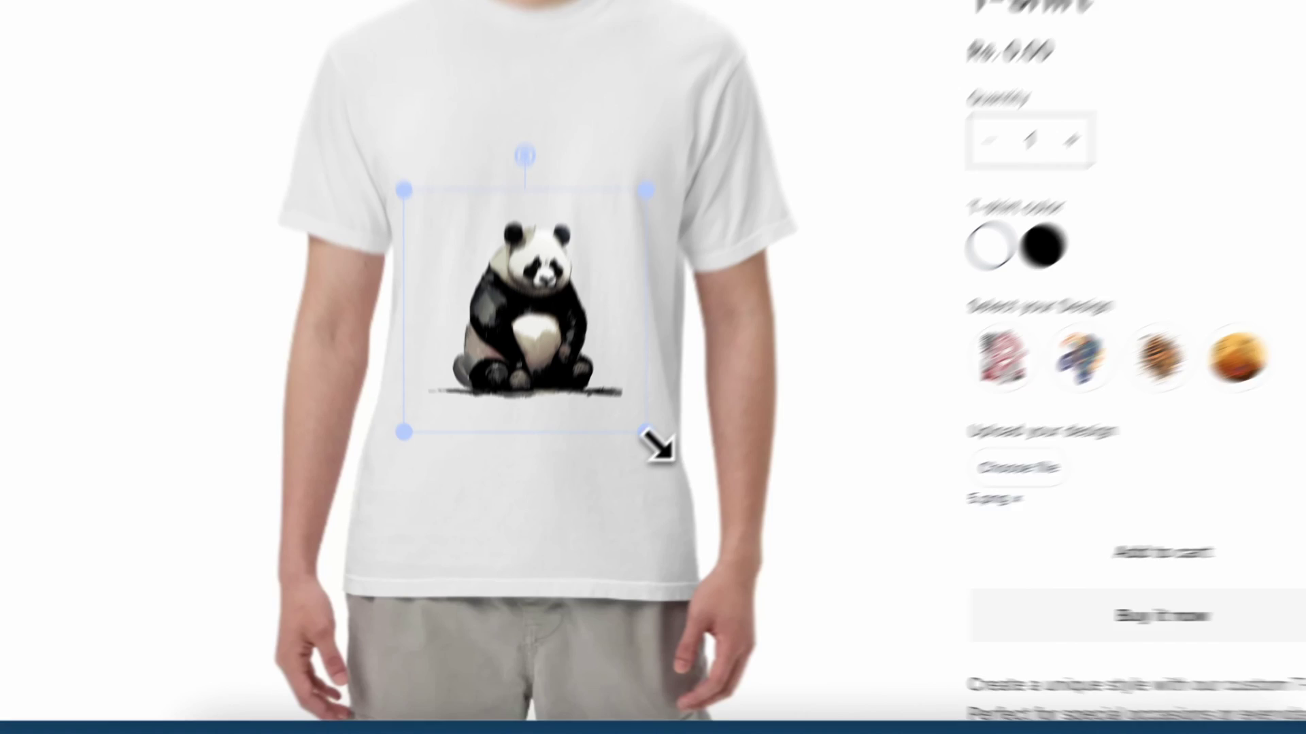
pyautogui.moveTo(593, 497); pyautogui.dragTo(612, 537)
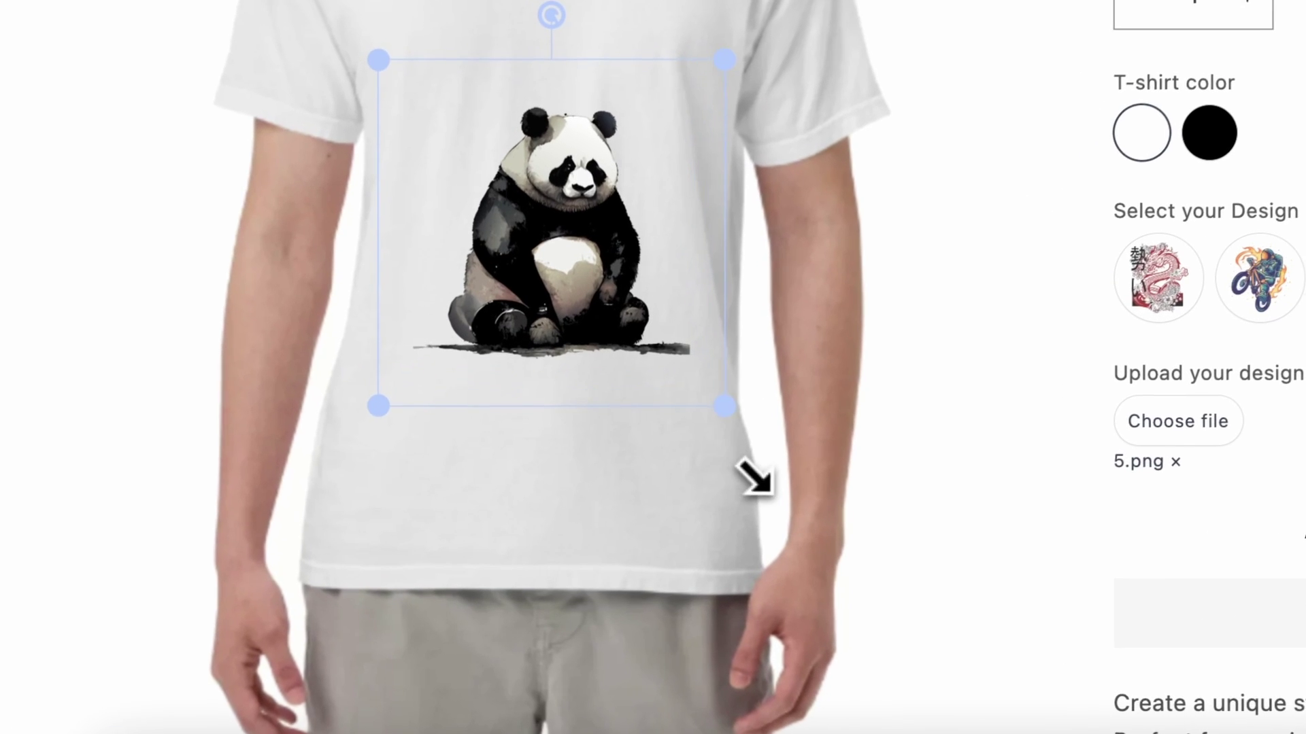
pyautogui.moveTo(585, 279)
pyautogui.mouseDown()
pyautogui.moveTo(572, 277)
pyautogui.moveTo(580, 286)
pyautogui.mouseUp()
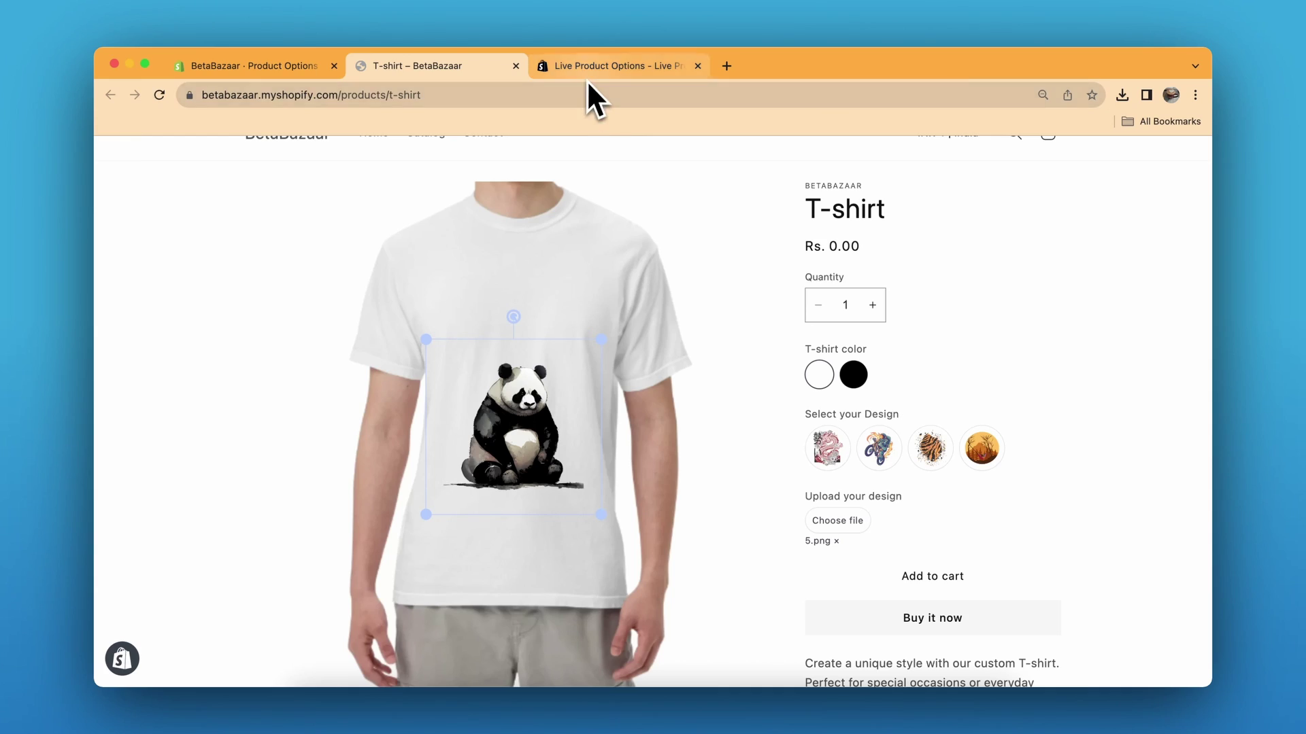
# Go to the store admin and launch Live Product Options from the installed apps
pyautogui.click(587, 76)
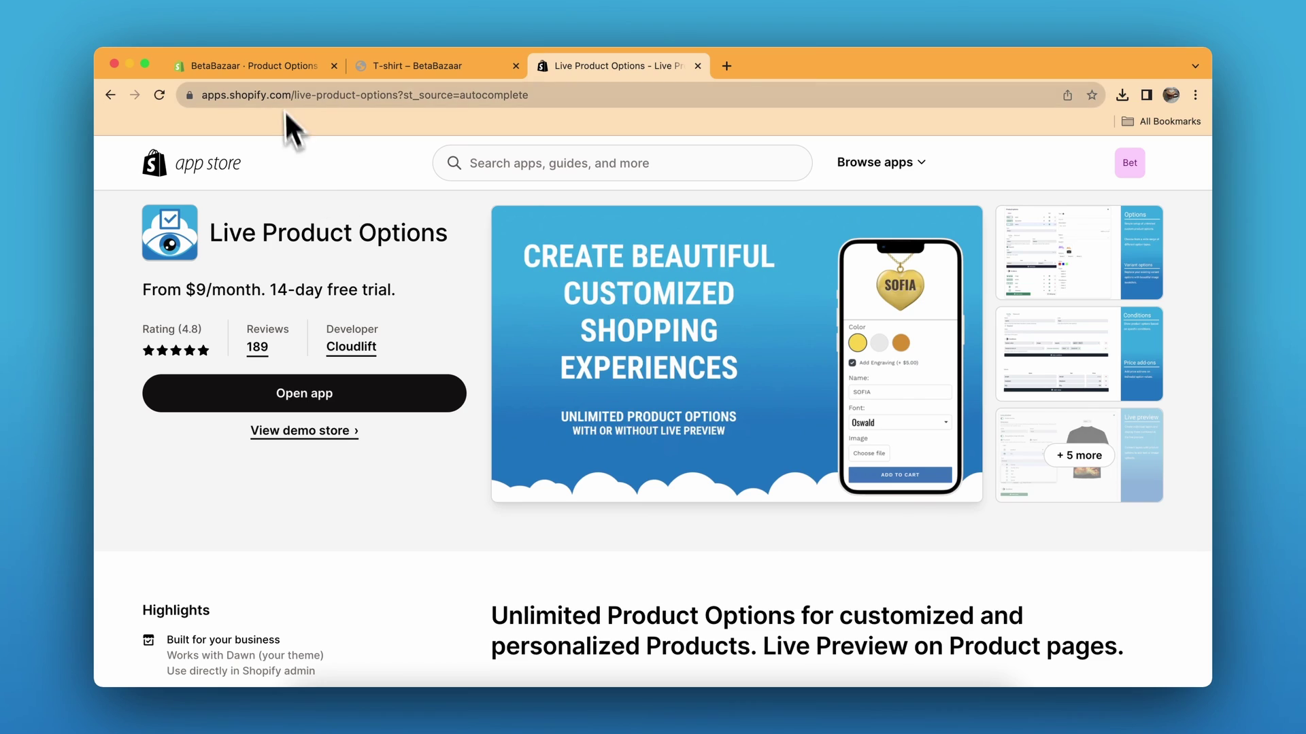
pyautogui.click(262, 68)
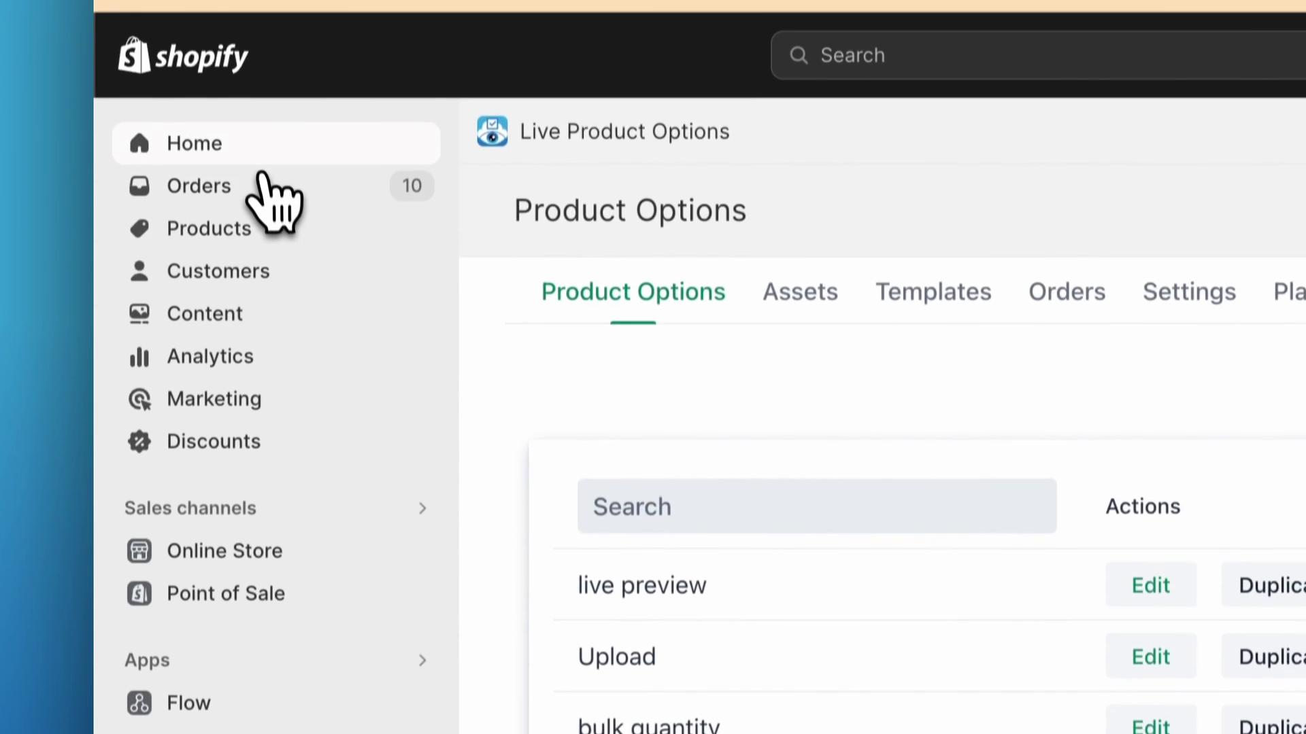
pyautogui.click(257, 359)
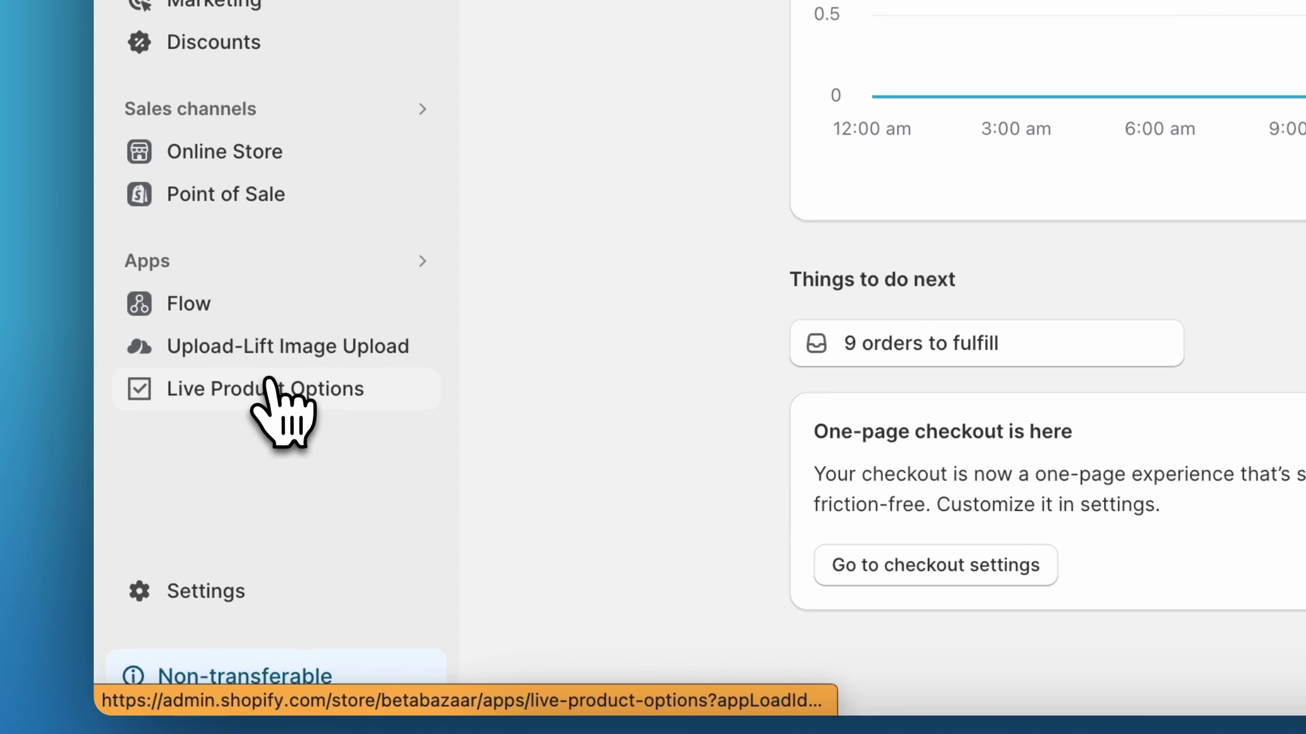
pyautogui.click(216, 266)
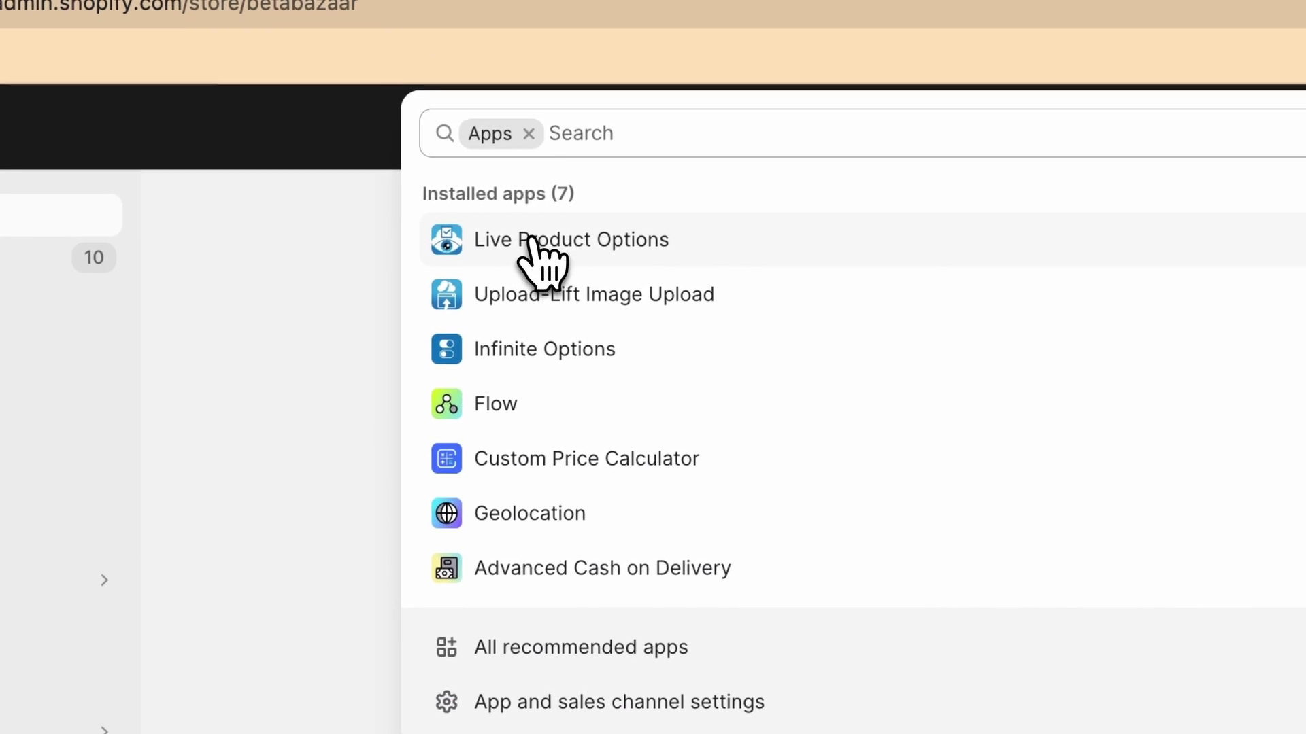
pyautogui.click(531, 241)
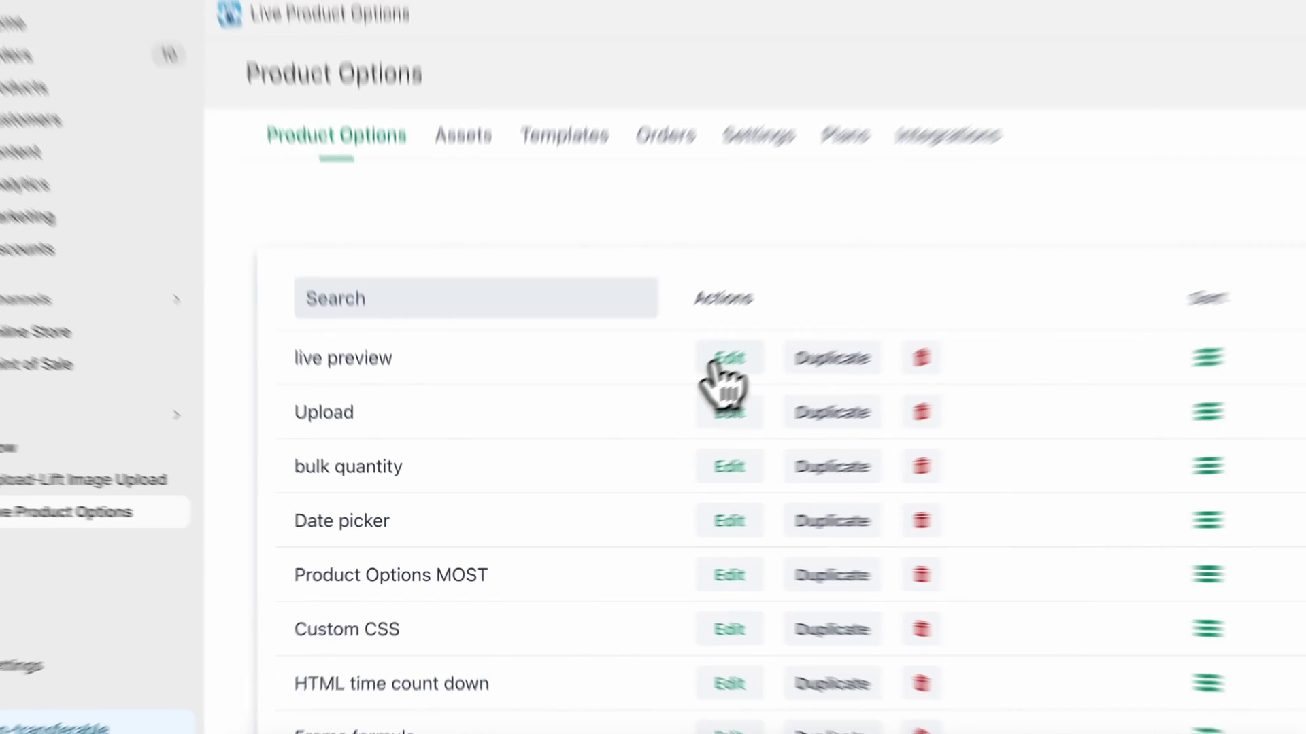
# Edit the 'live preview' option set and expand the T-shirt color option
pyautogui.click(622, 422)
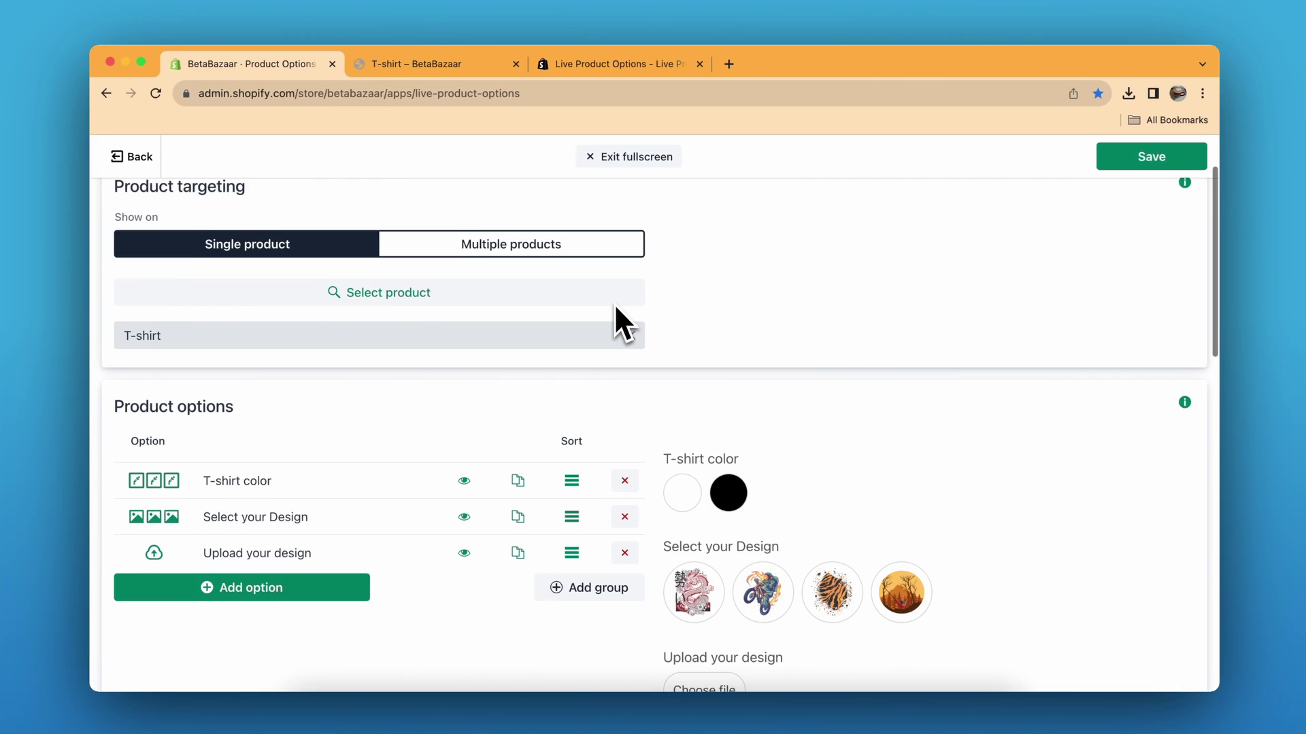
pyautogui.scroll(-2, 619, 313)
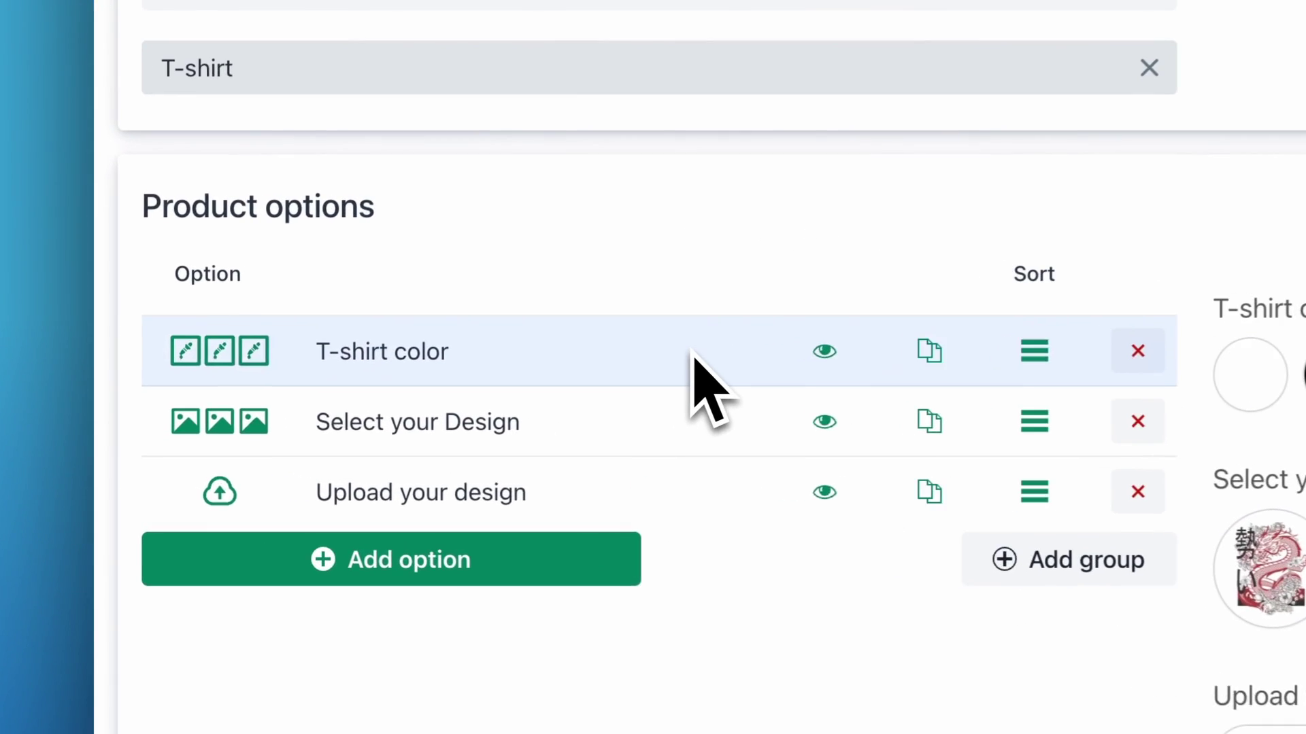
pyautogui.click(393, 418)
# Review the White #ffffff and Black #000000 swatch values and save a colour value's price formula
pyautogui.scroll(-3, 394, 417)
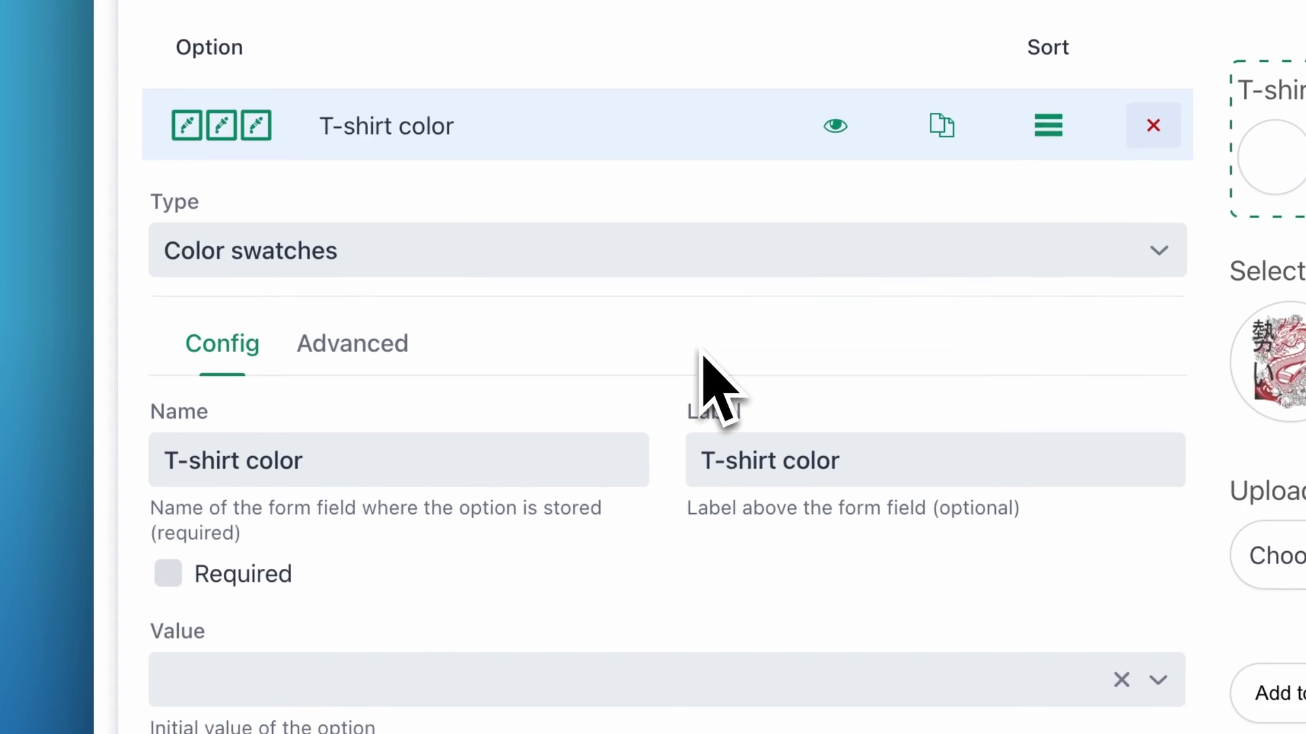
pyautogui.scroll(-1, 708, 367)
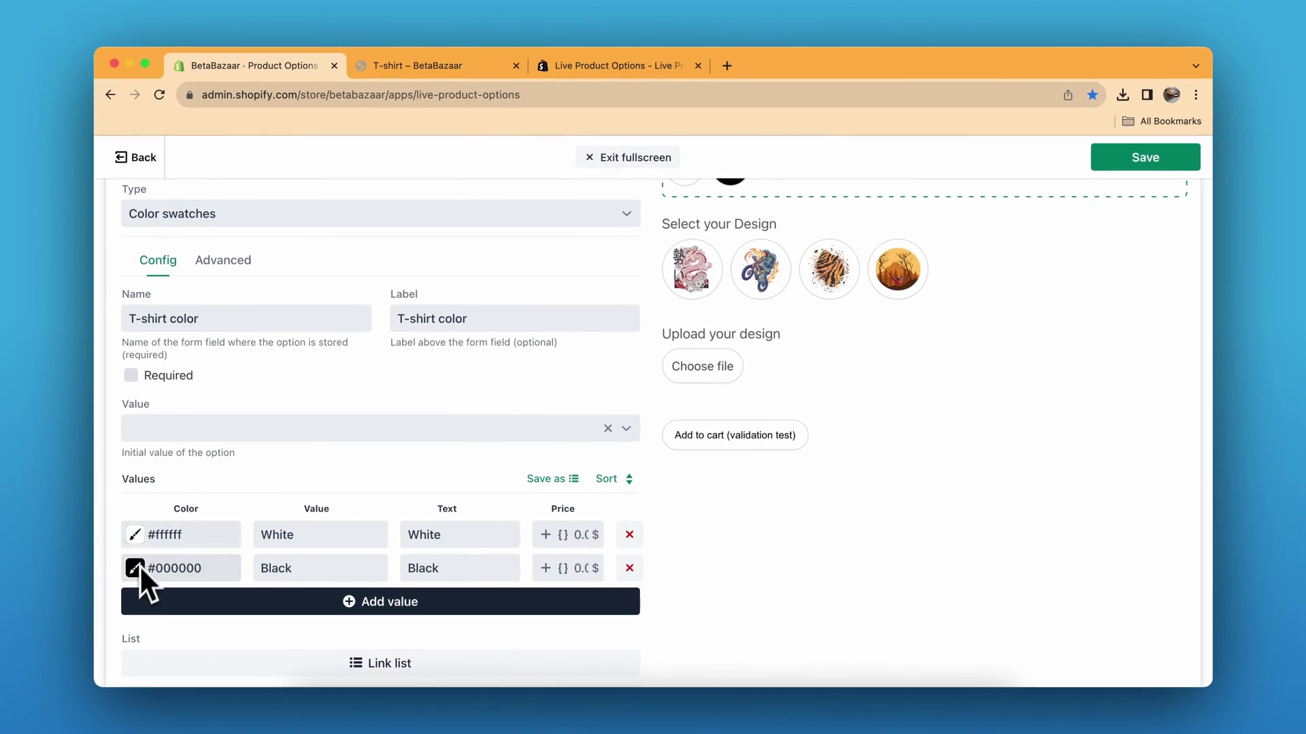
pyautogui.scroll(1, 660, 393)
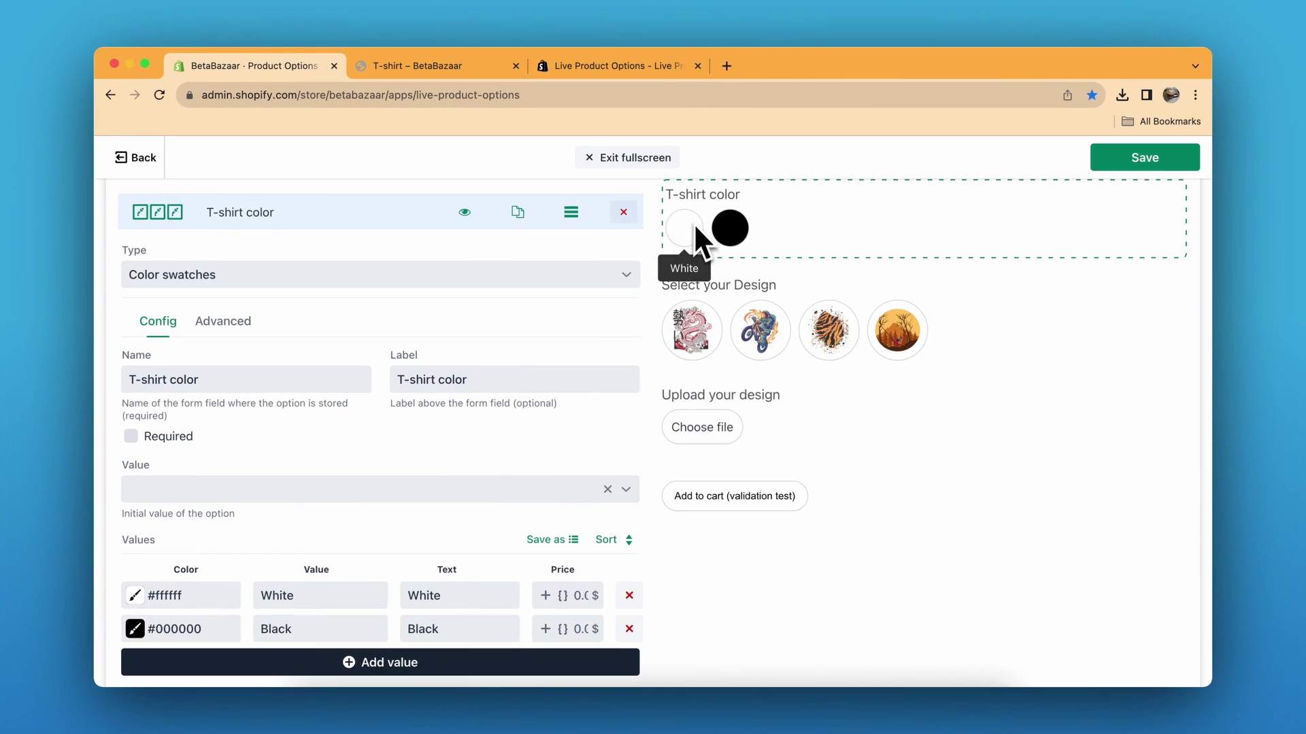
pyautogui.scroll(-2, 503, 472)
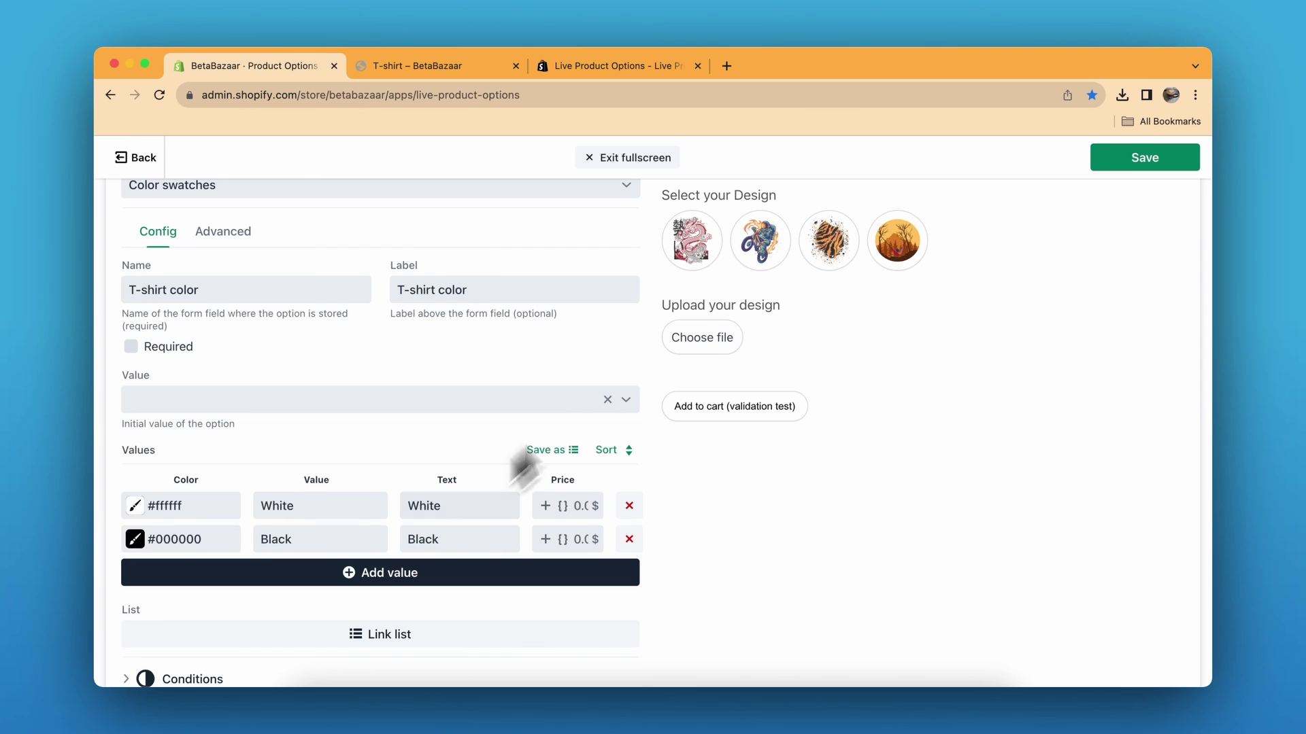
pyautogui.scroll(2, 707, 280)
pyautogui.scroll(-2, 721, 282)
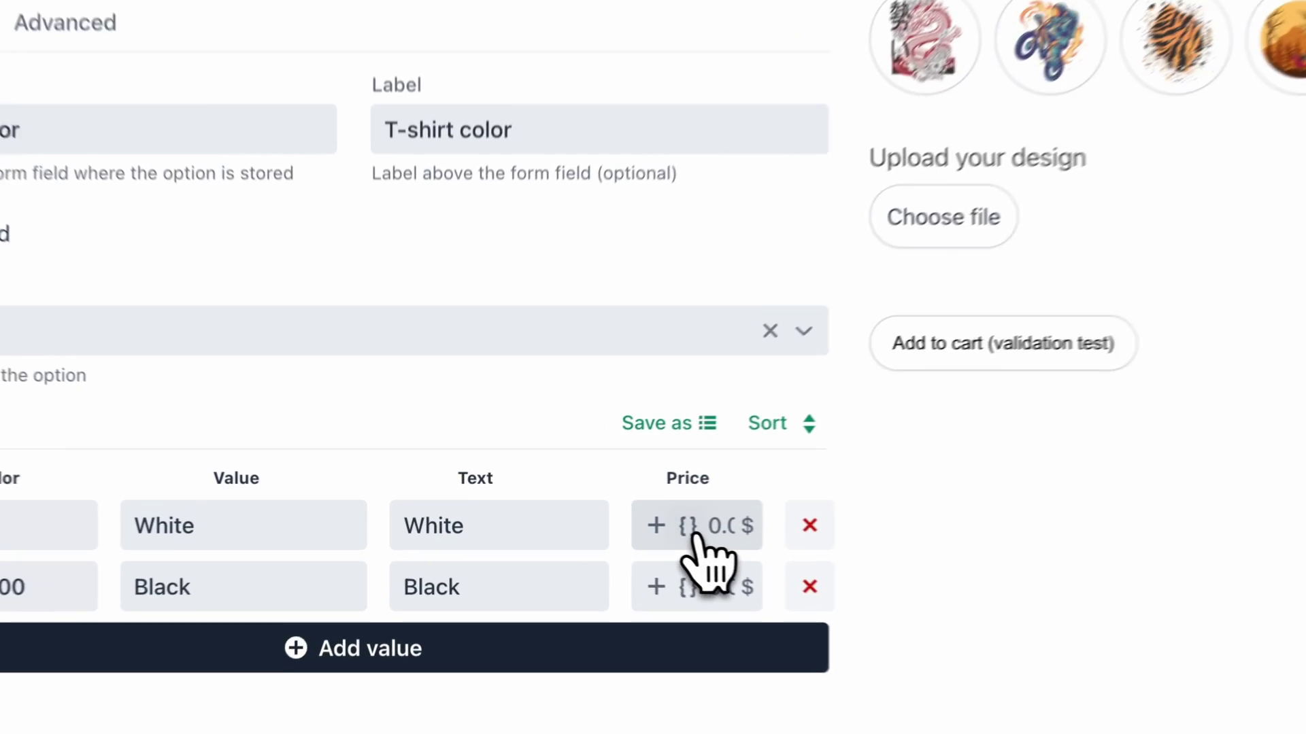
pyautogui.click(571, 522)
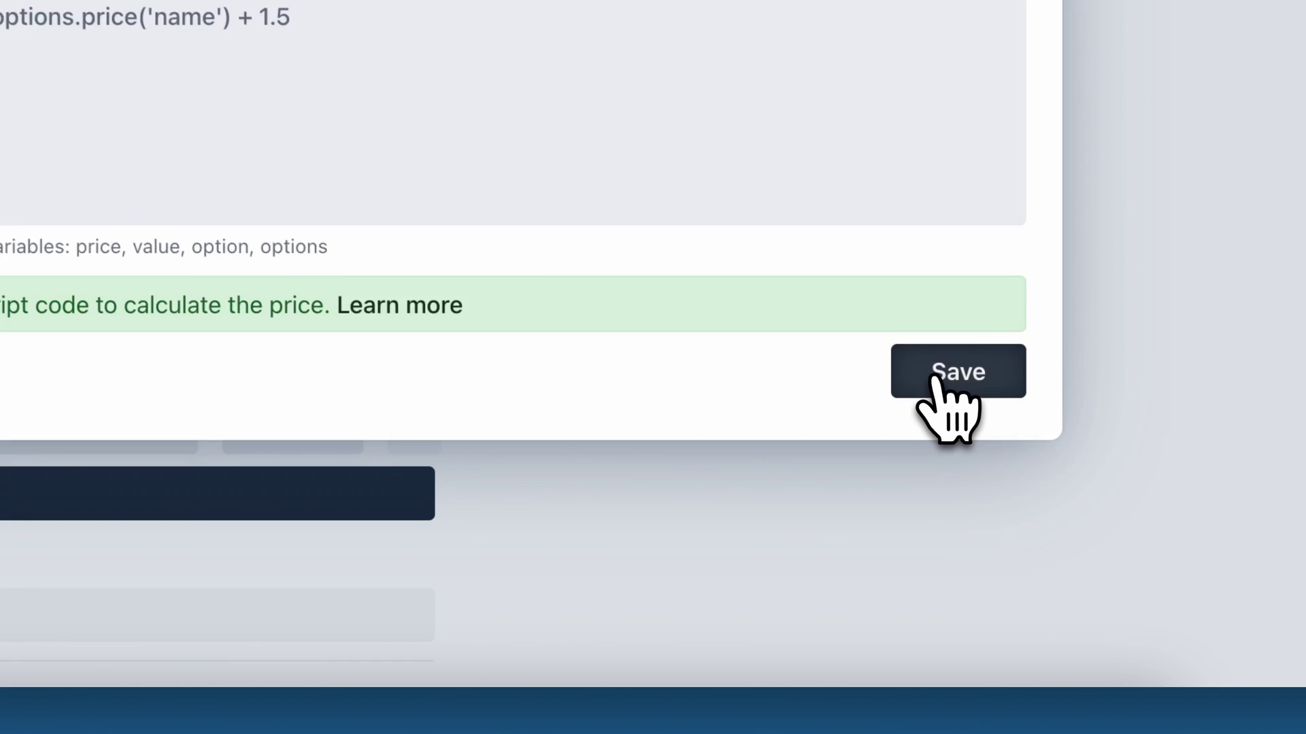
pyautogui.click(878, 524)
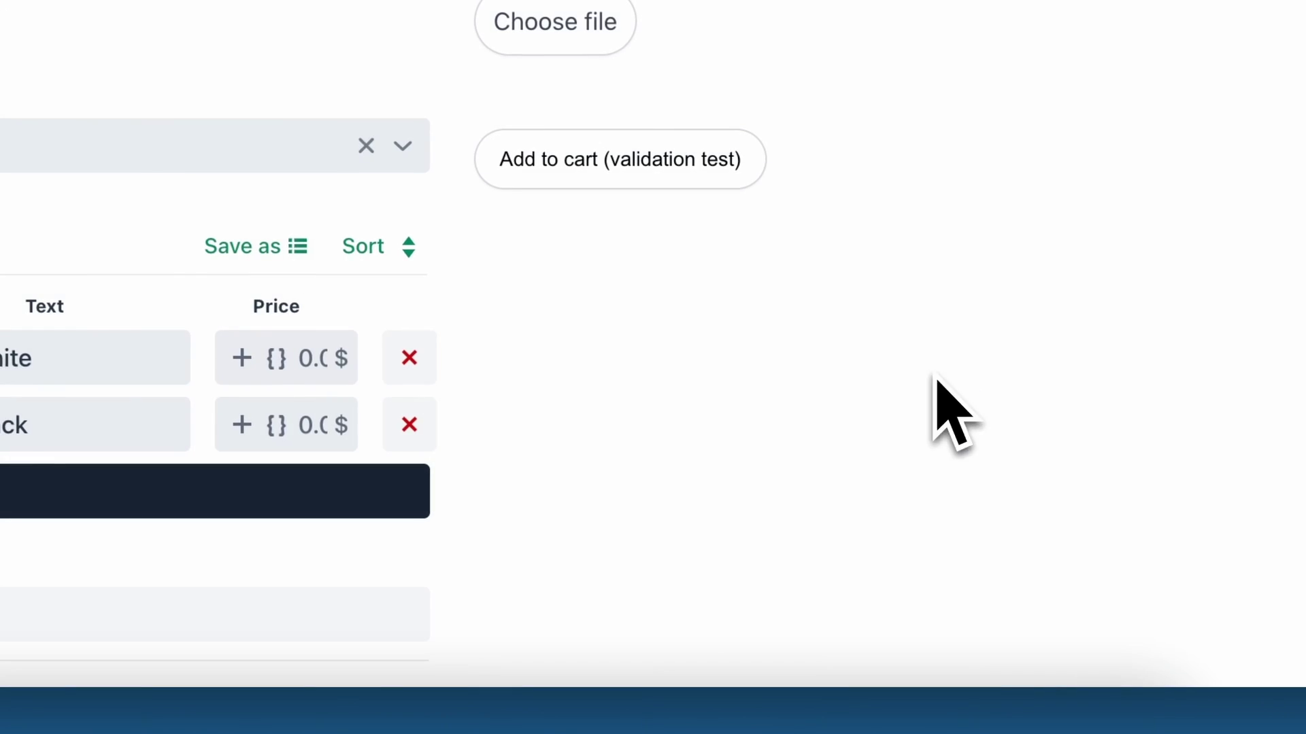
# Check the White value's price and add-product settings, closing the Add product dialog unchanged
pyautogui.click(593, 368)
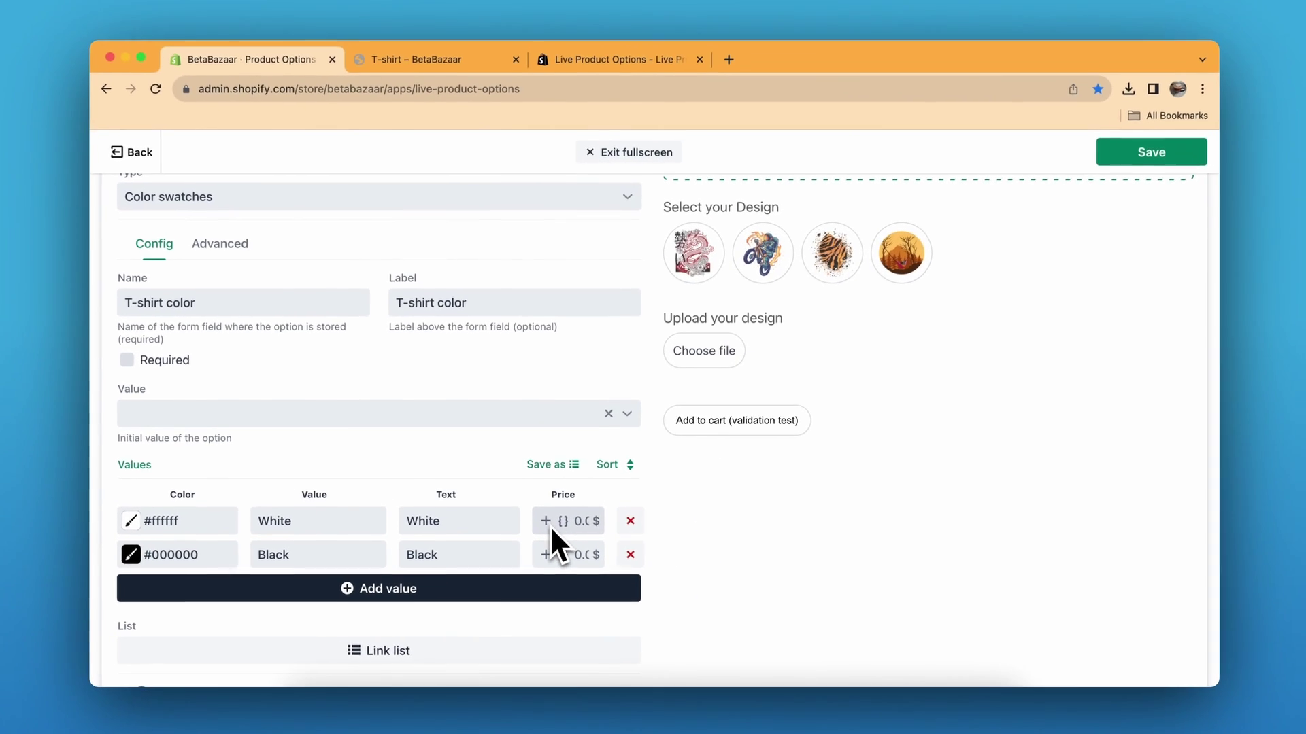
pyautogui.scroll(-2, 669, 384)
pyautogui.scroll(2, 670, 384)
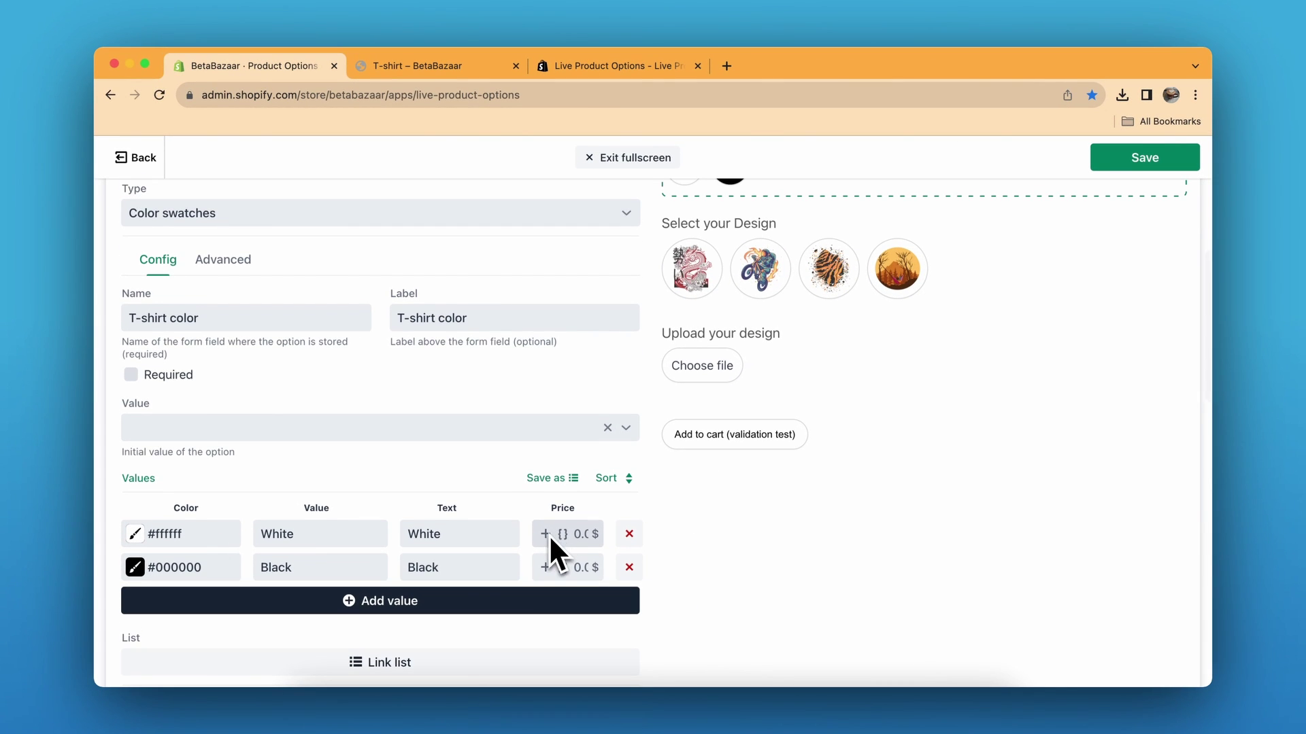
pyautogui.scroll(3, 700, 289)
pyautogui.scroll(-3, 592, 451)
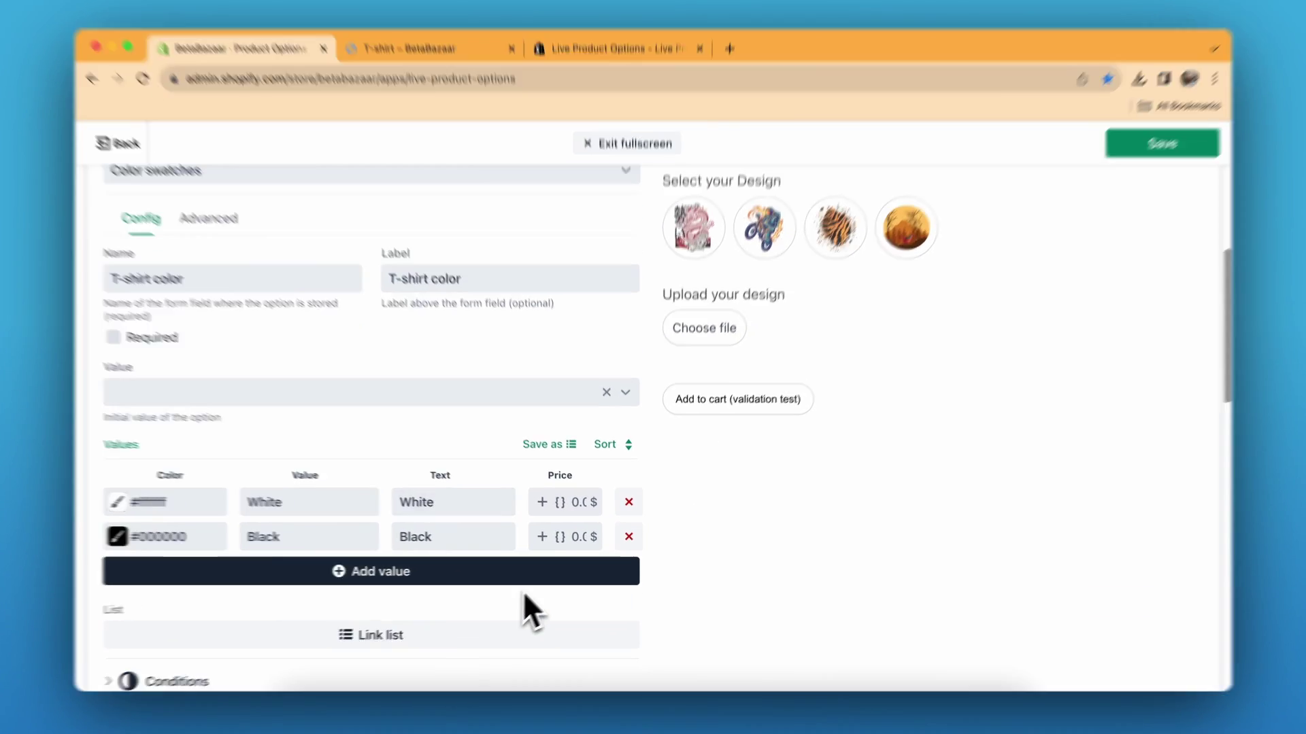
pyautogui.click(542, 502)
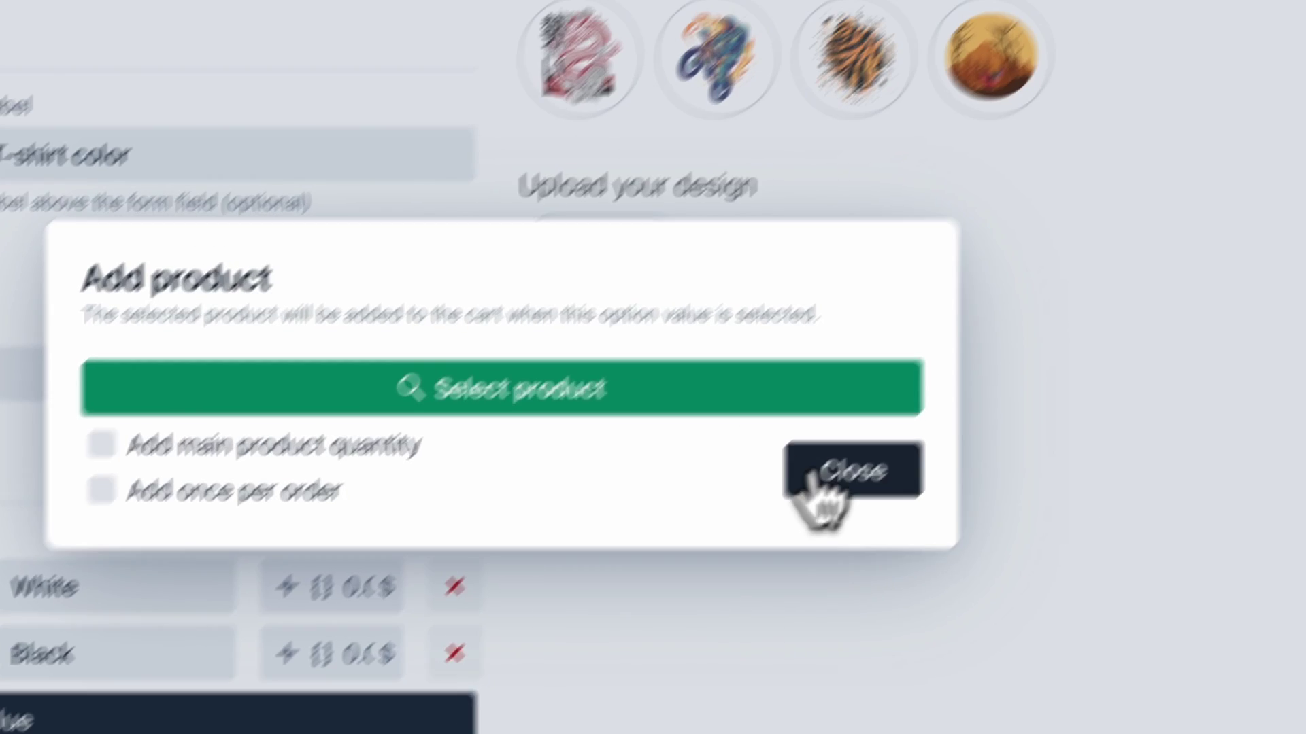
pyautogui.click(1006, 333)
# Show T-shirt color's Advanced settings: price shown on option, medium swatch size
pyautogui.scroll(3, 942, 236)
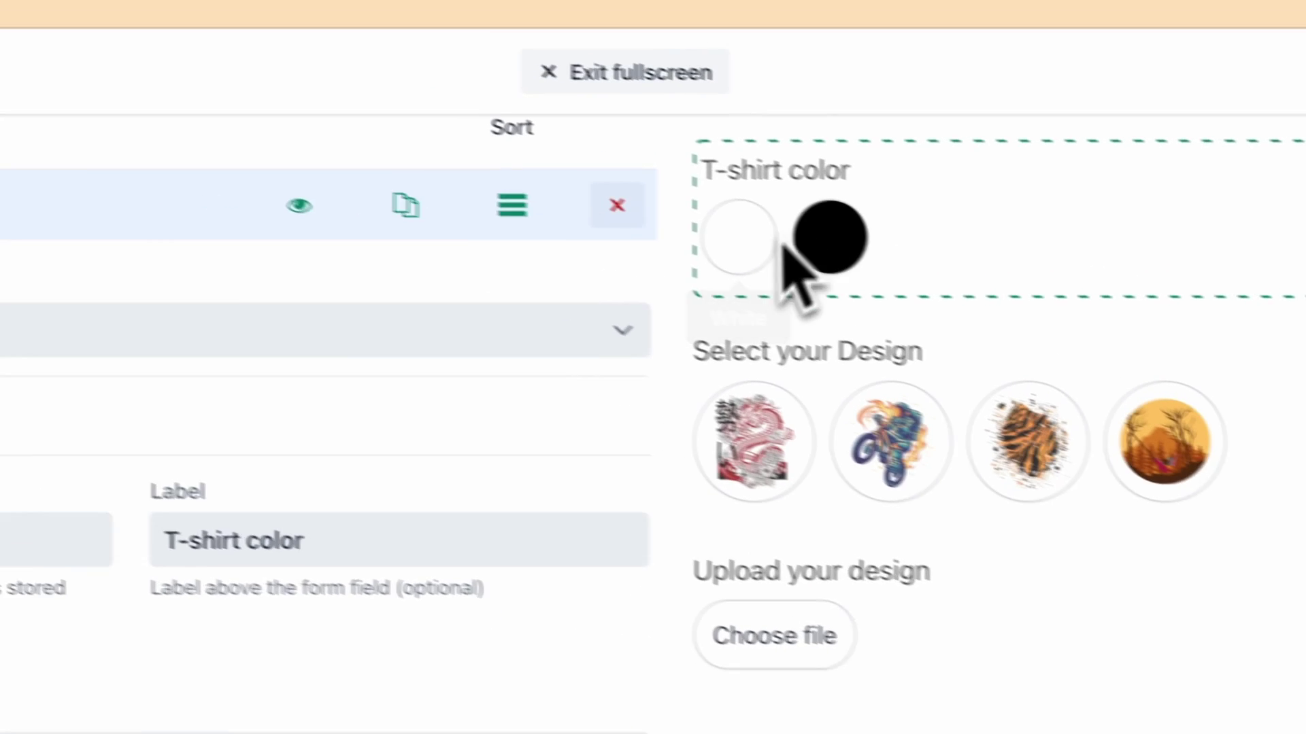
pyautogui.scroll(2, 789, 293)
pyautogui.scroll(-1, 792, 300)
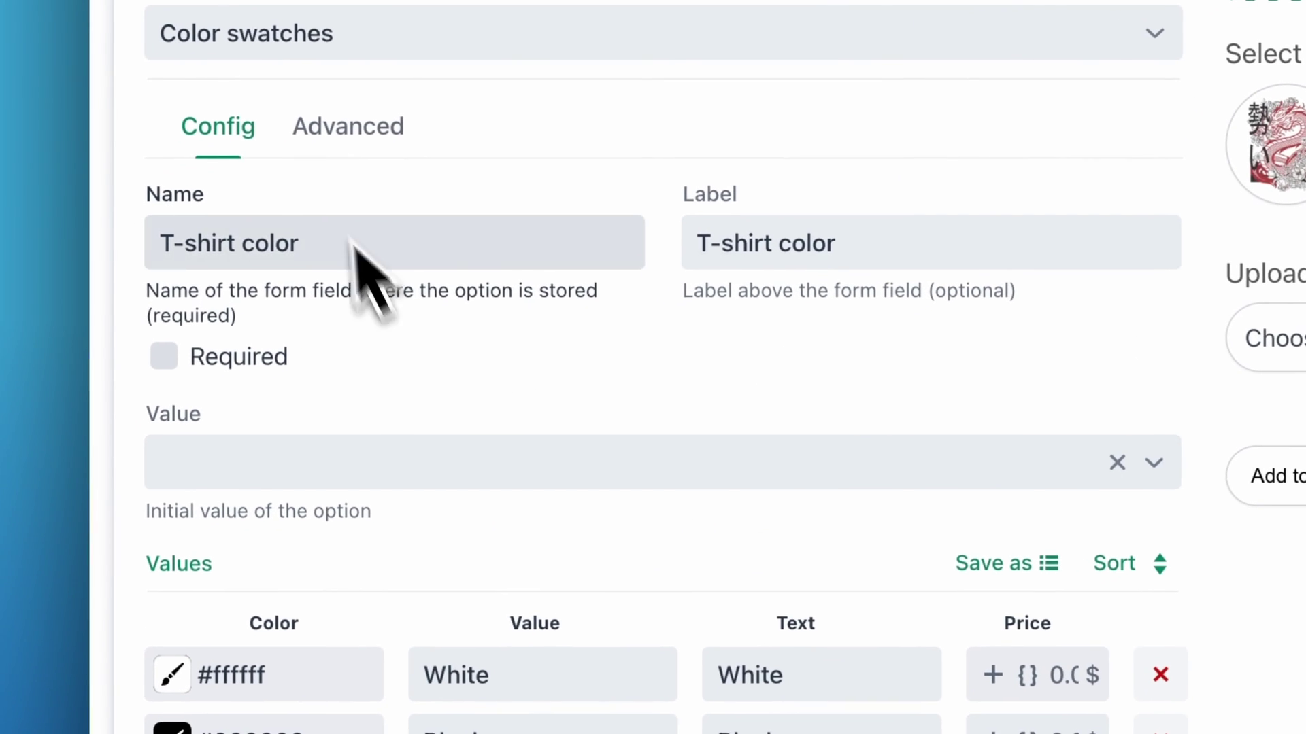
pyautogui.click(255, 226)
pyautogui.scroll(-3, 570, 232)
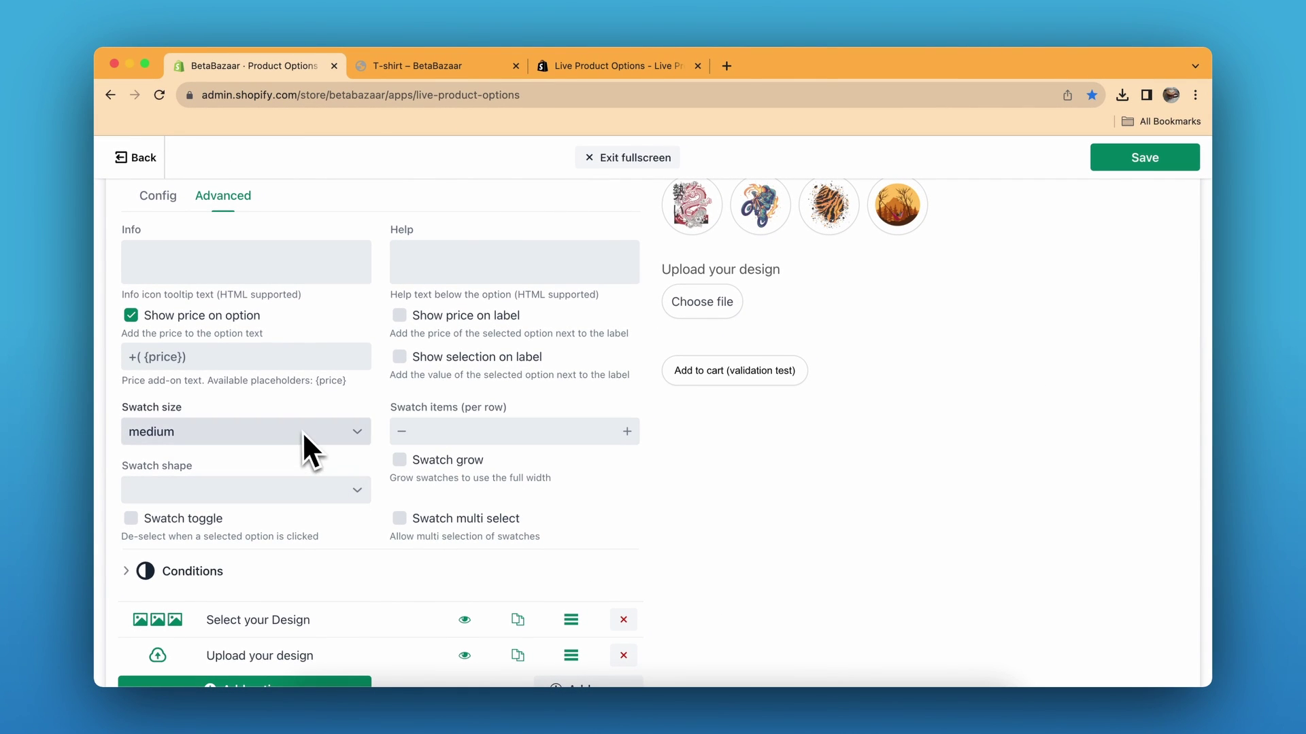
pyautogui.scroll(-3, 333, 493)
pyautogui.scroll(3, 345, 500)
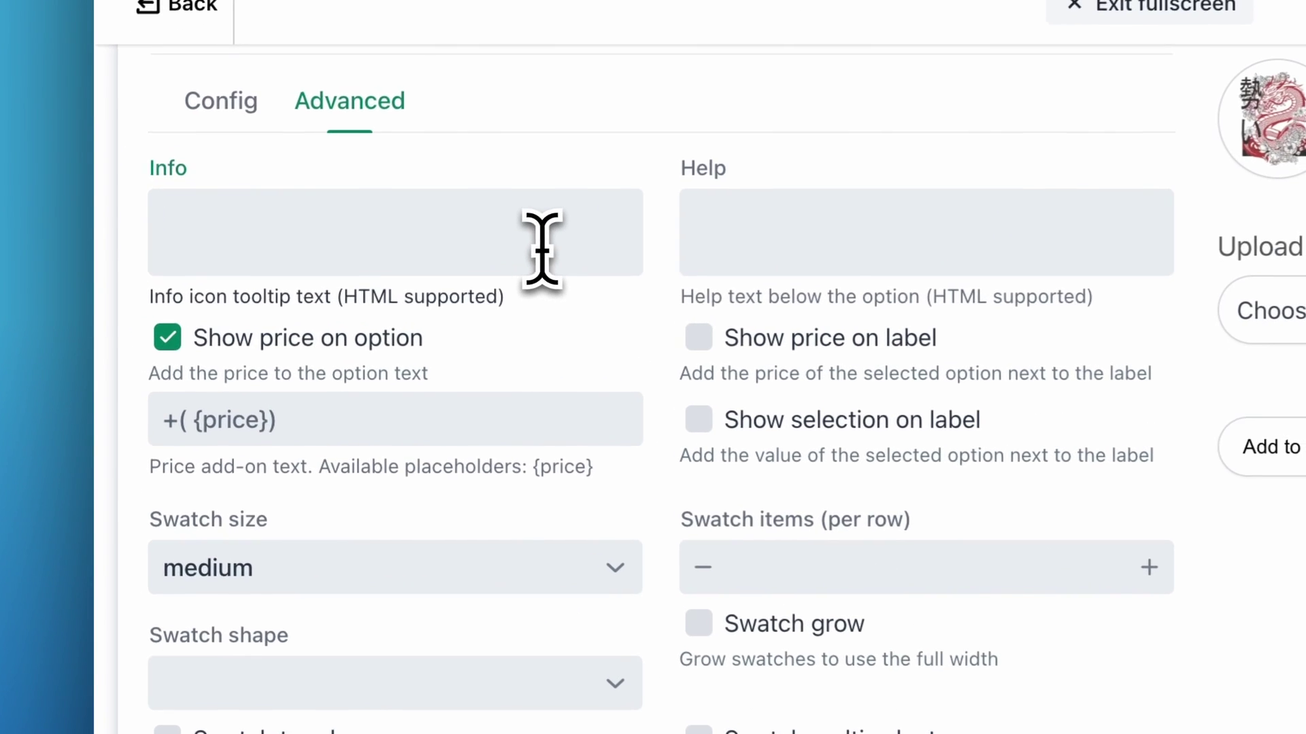
pyautogui.click(746, 268)
pyautogui.scroll(4, 746, 269)
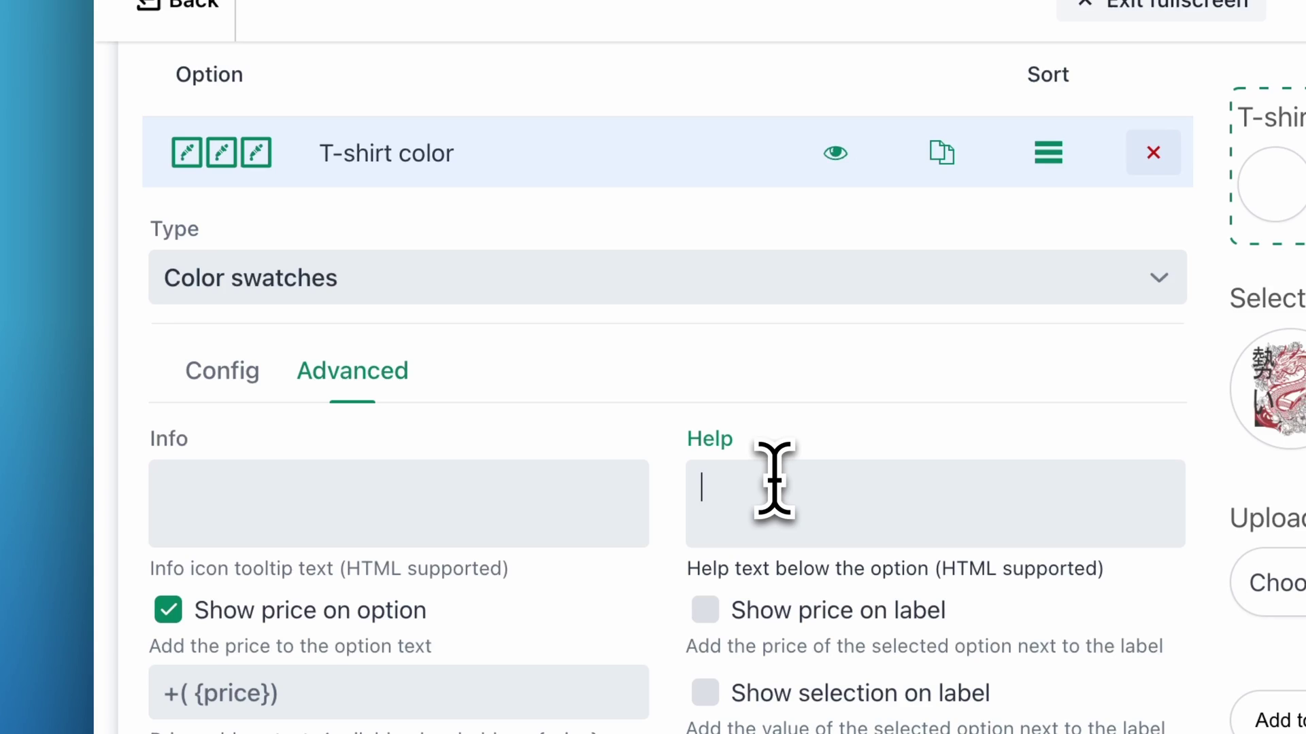
pyautogui.write('underline')
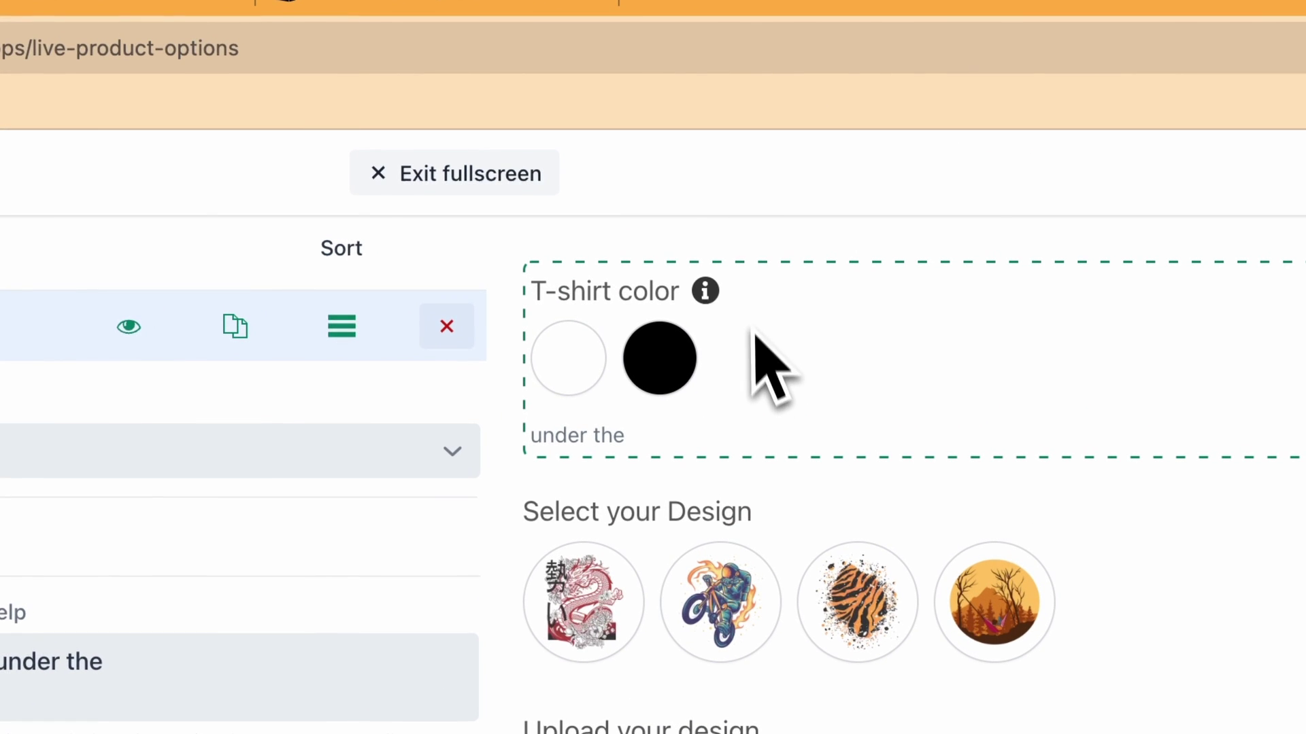
pyautogui.moveTo(720, 301)
pyautogui.click(451, 458)
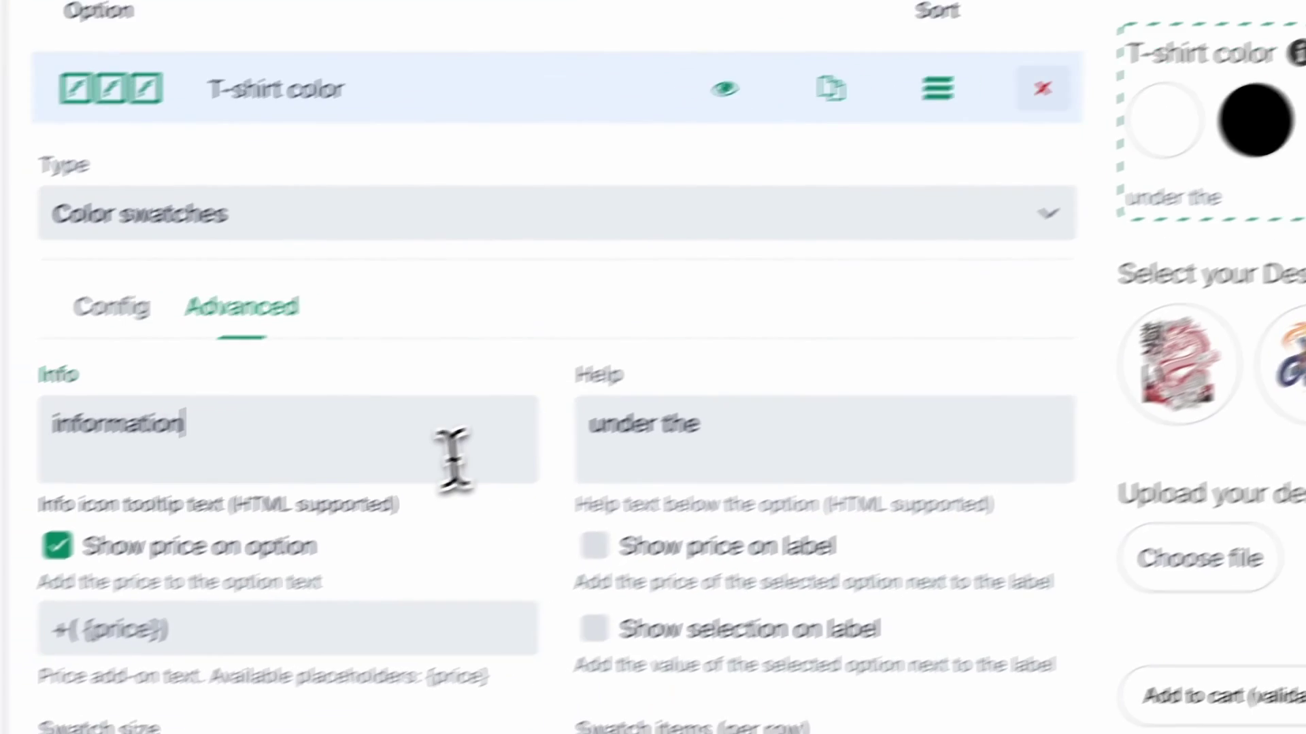
pyautogui.doubleClick(533, 426)
pyautogui.press('BackSpace')
pyautogui.doubleClick(712, 387)
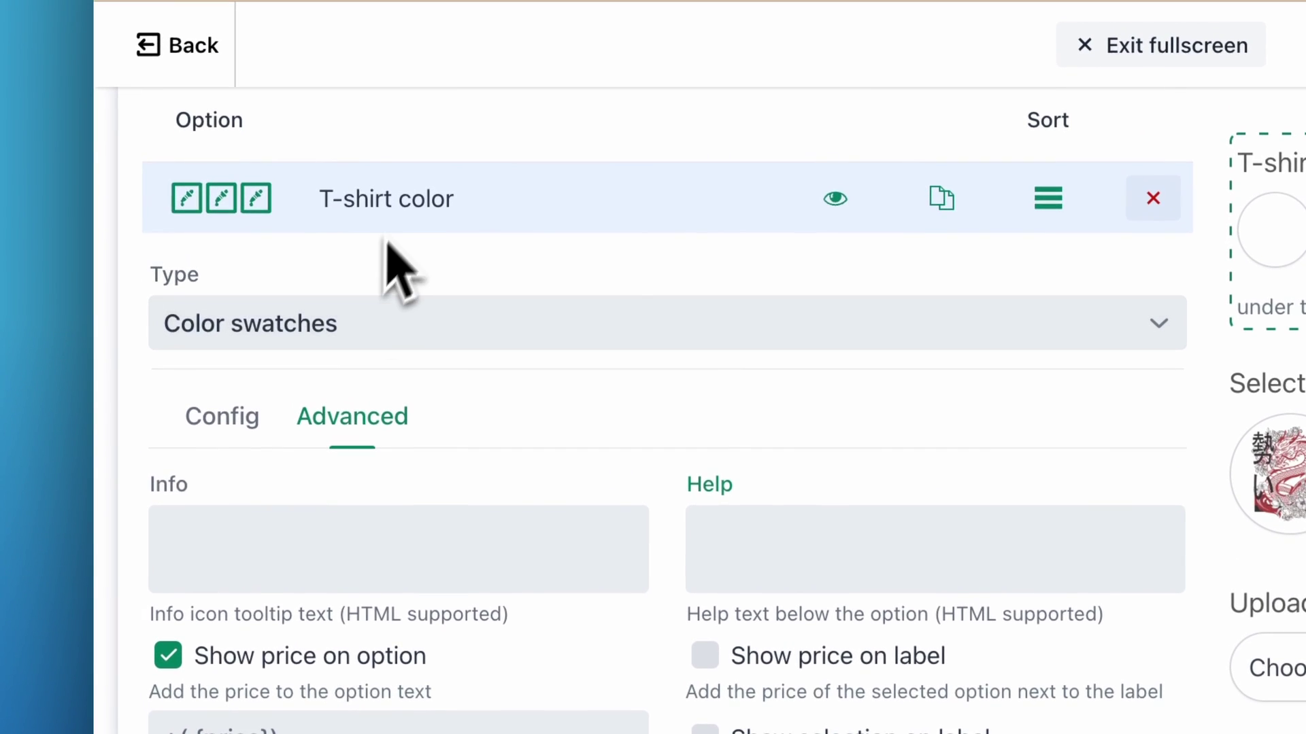
pyautogui.click(378, 67)
# Expand Select your Design and save a price formula for design 1
pyautogui.click(396, 276)
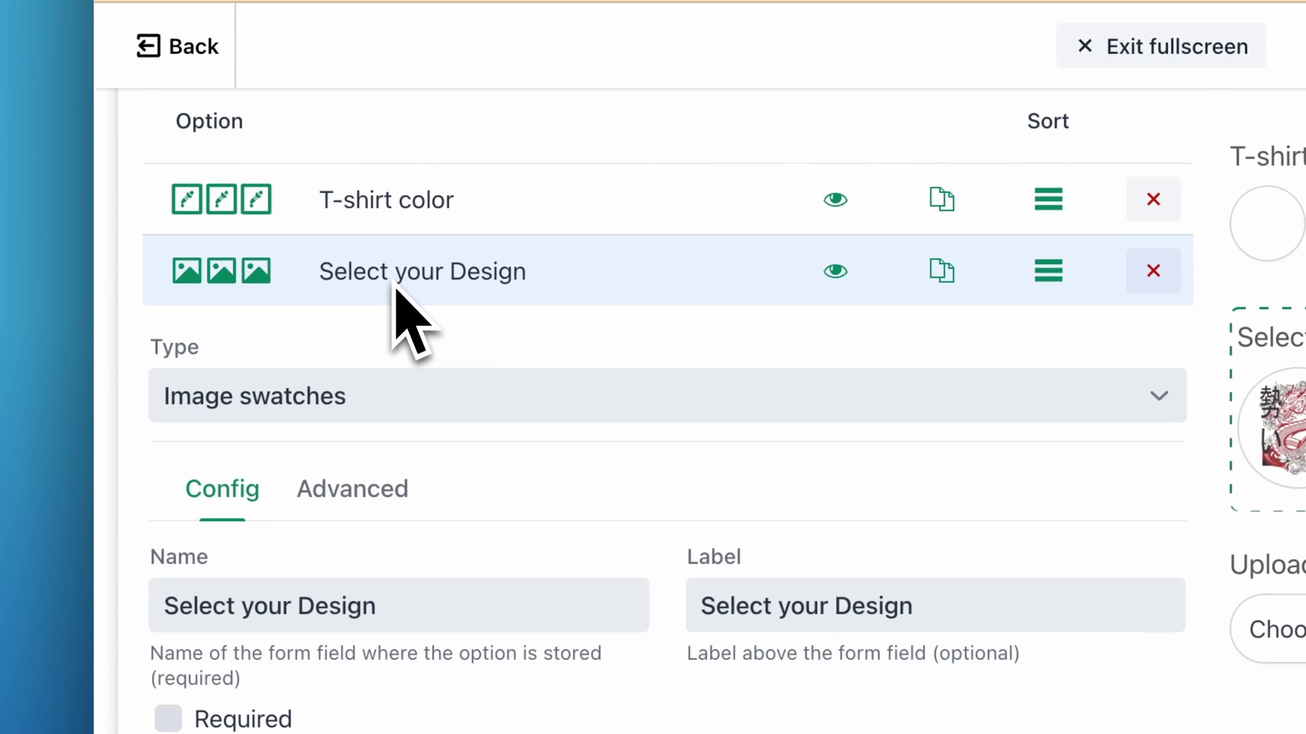
pyautogui.scroll(-4, 516, 540)
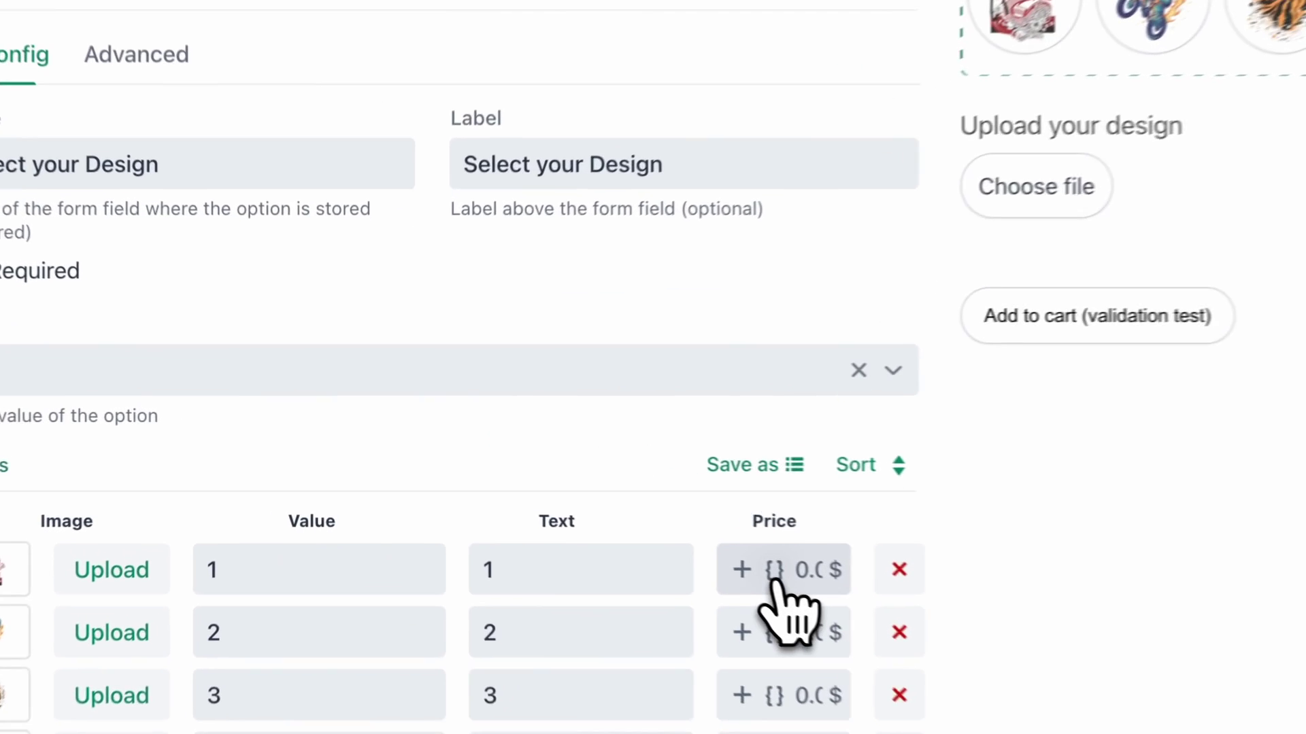
pyautogui.click(564, 490)
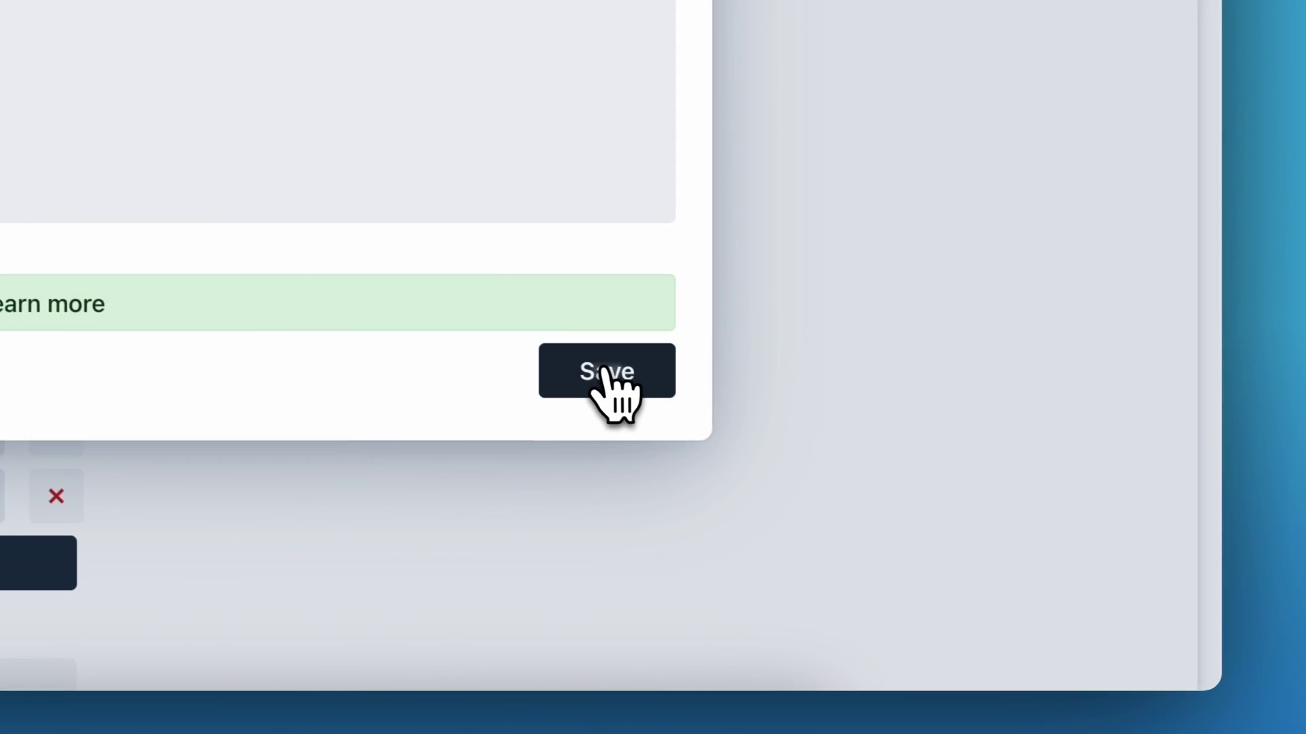
pyautogui.click(606, 370)
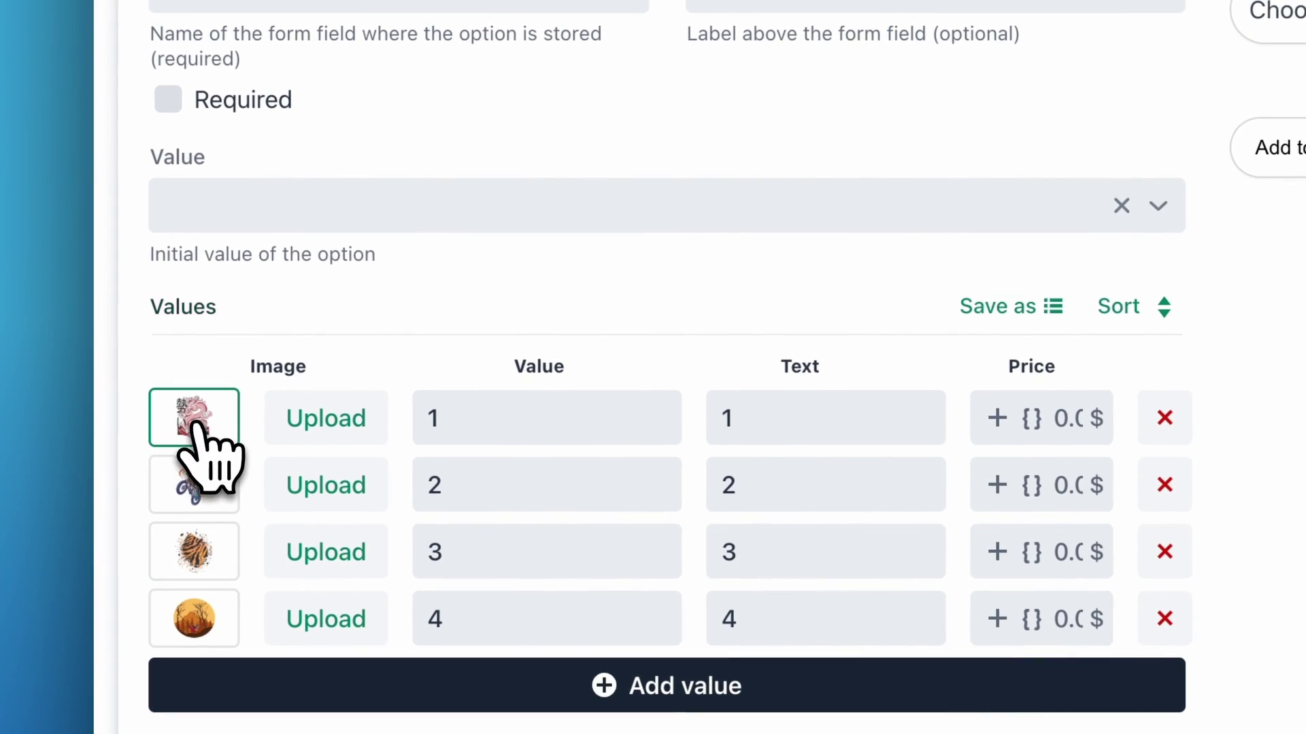
# Open and close design 1's image picker without choosing, then view the Advanced settings
pyautogui.click(198, 425)
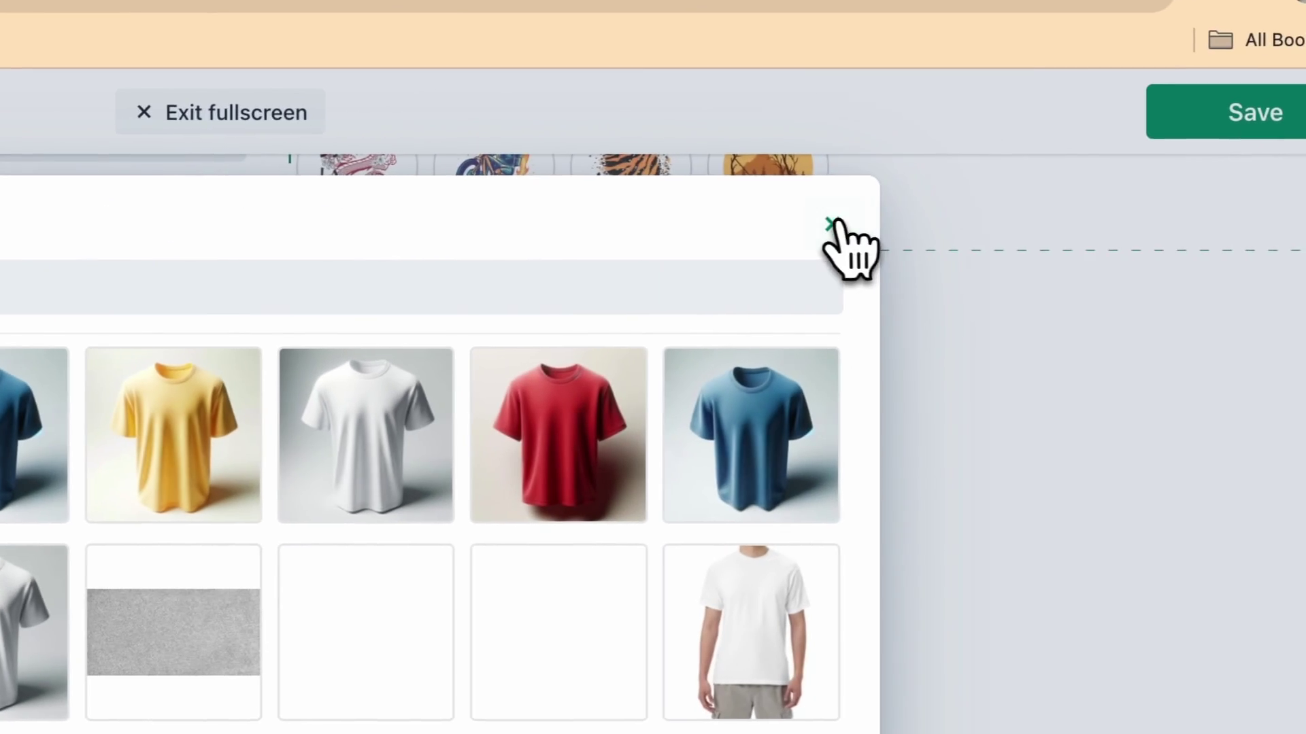
pyautogui.click(841, 226)
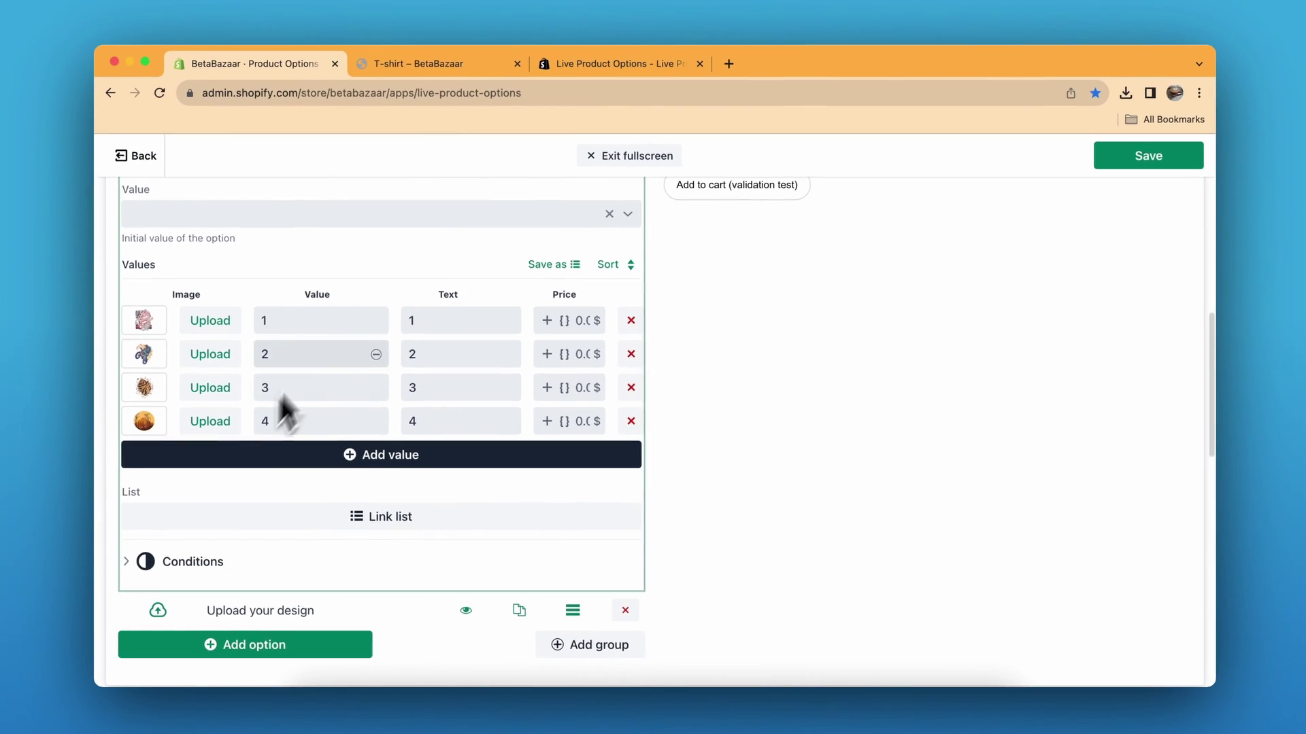
pyautogui.scroll(5, 318, 360)
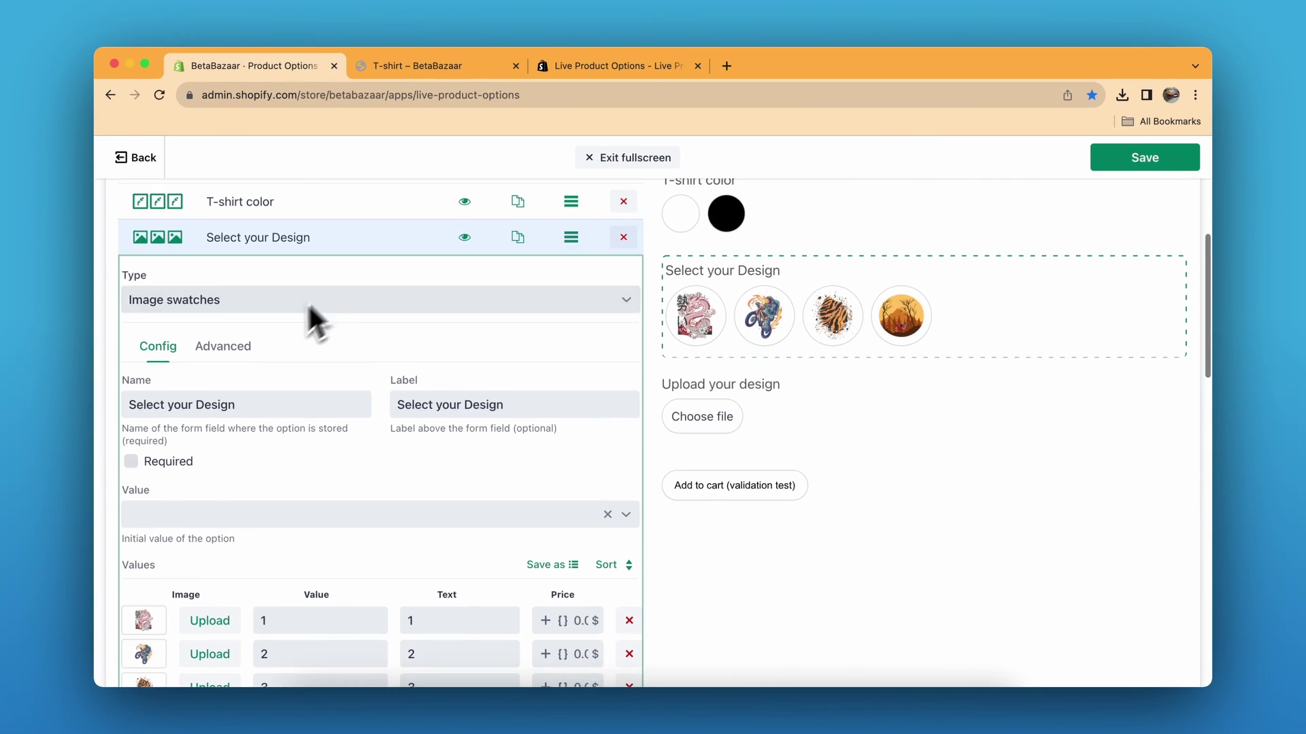
pyautogui.click(238, 344)
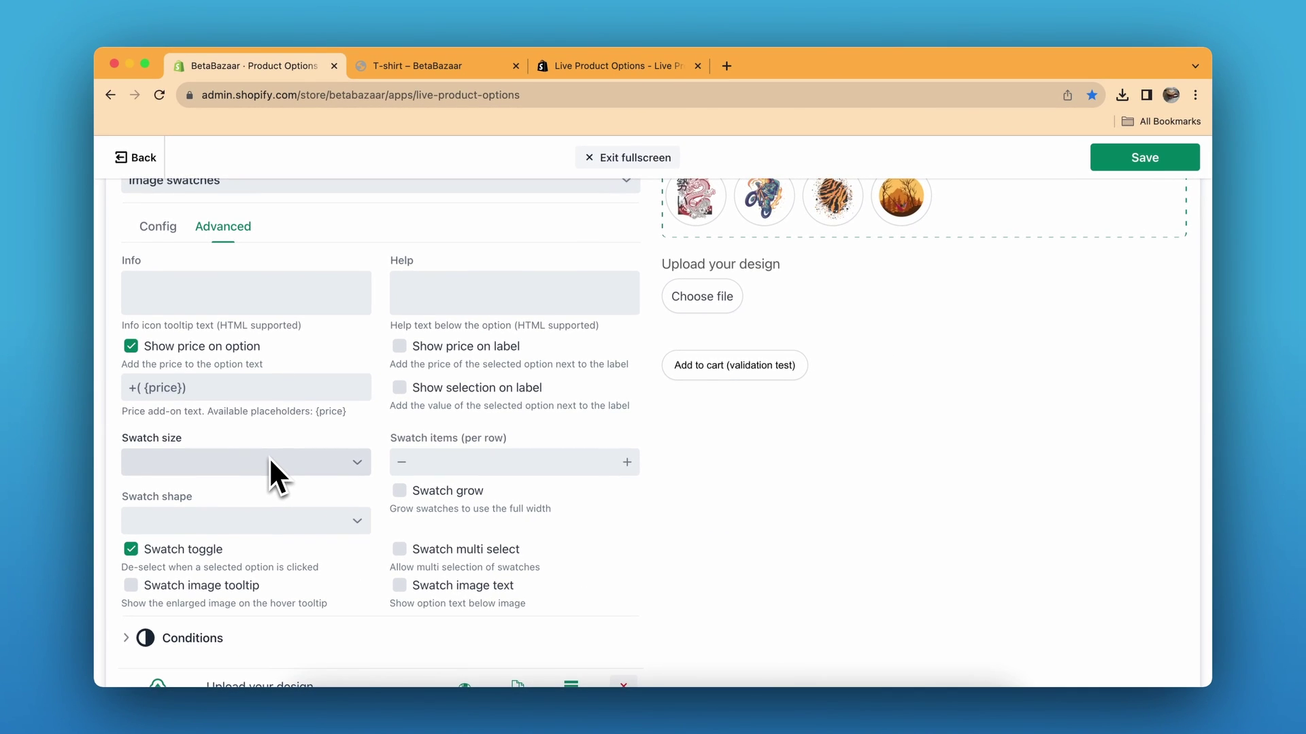
# Review the design's Advanced swatch settings, return to Config, and collapse Select your Design
pyautogui.scroll(-1, 268, 457)
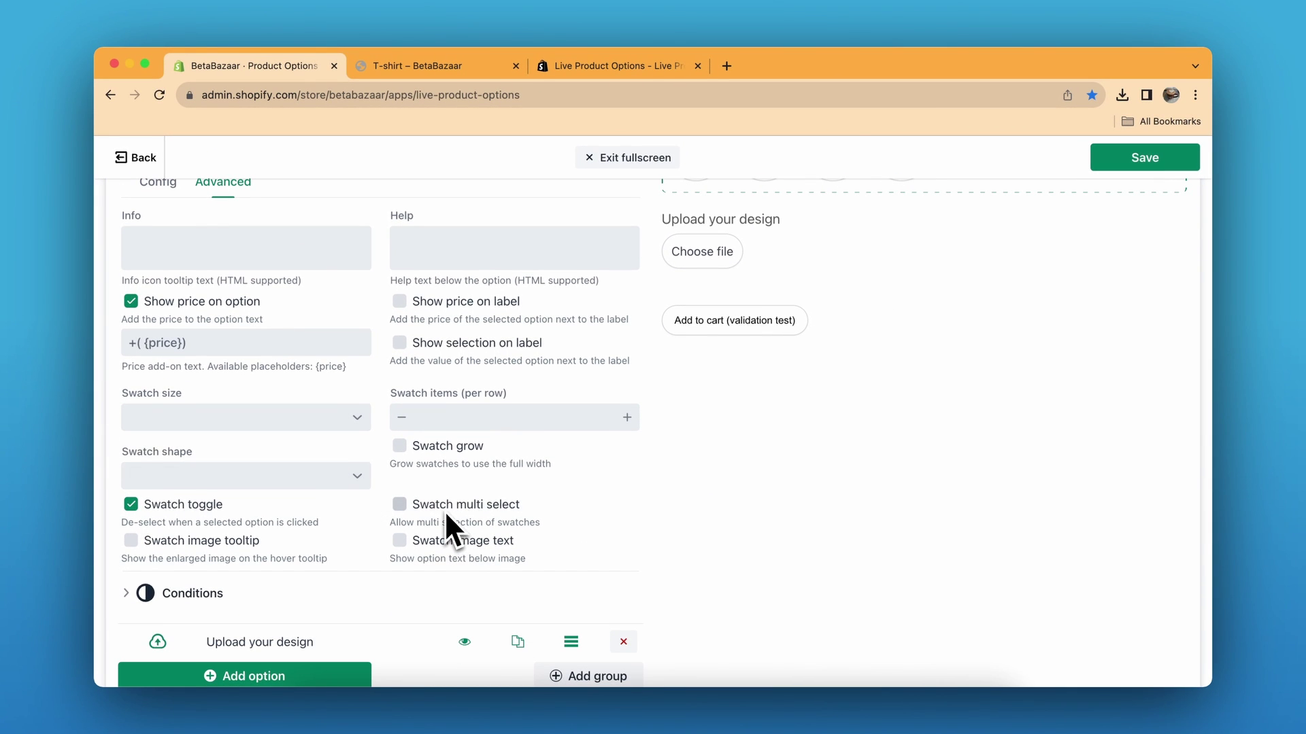
pyautogui.scroll(3, 193, 505)
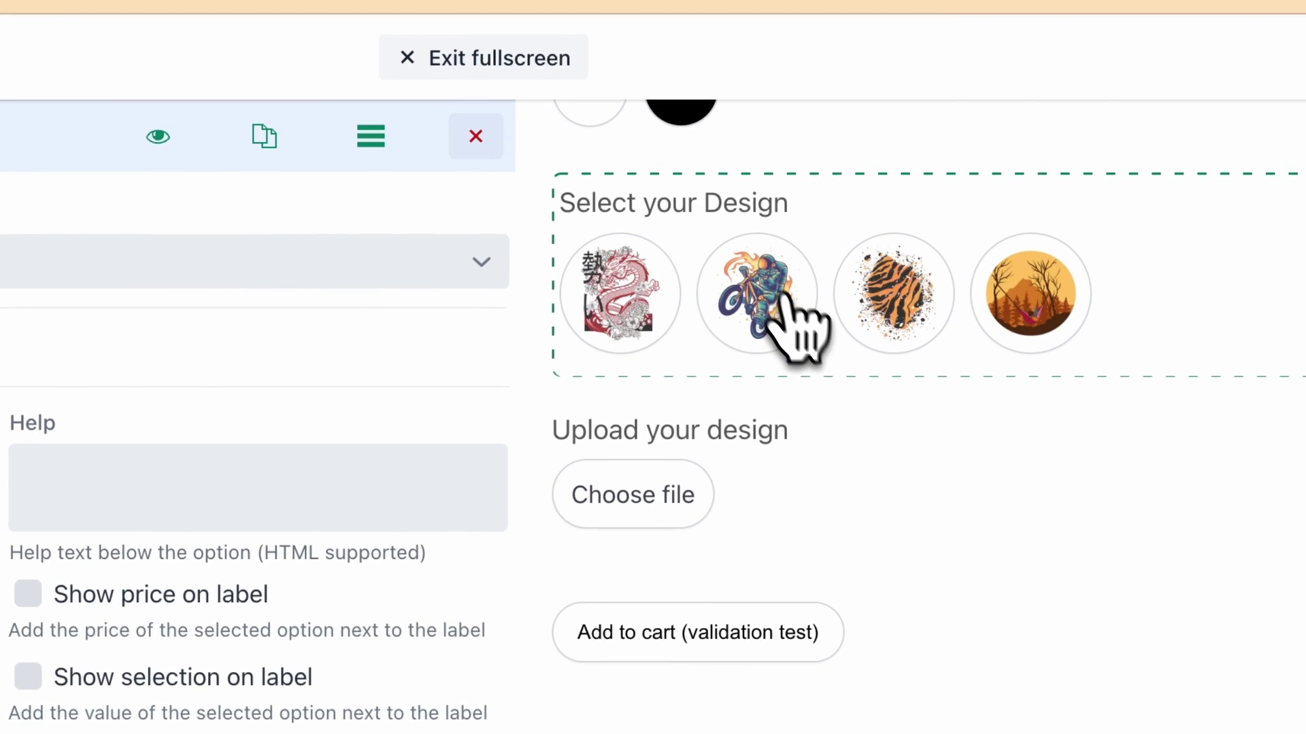
pyautogui.scroll(-1, 790, 320)
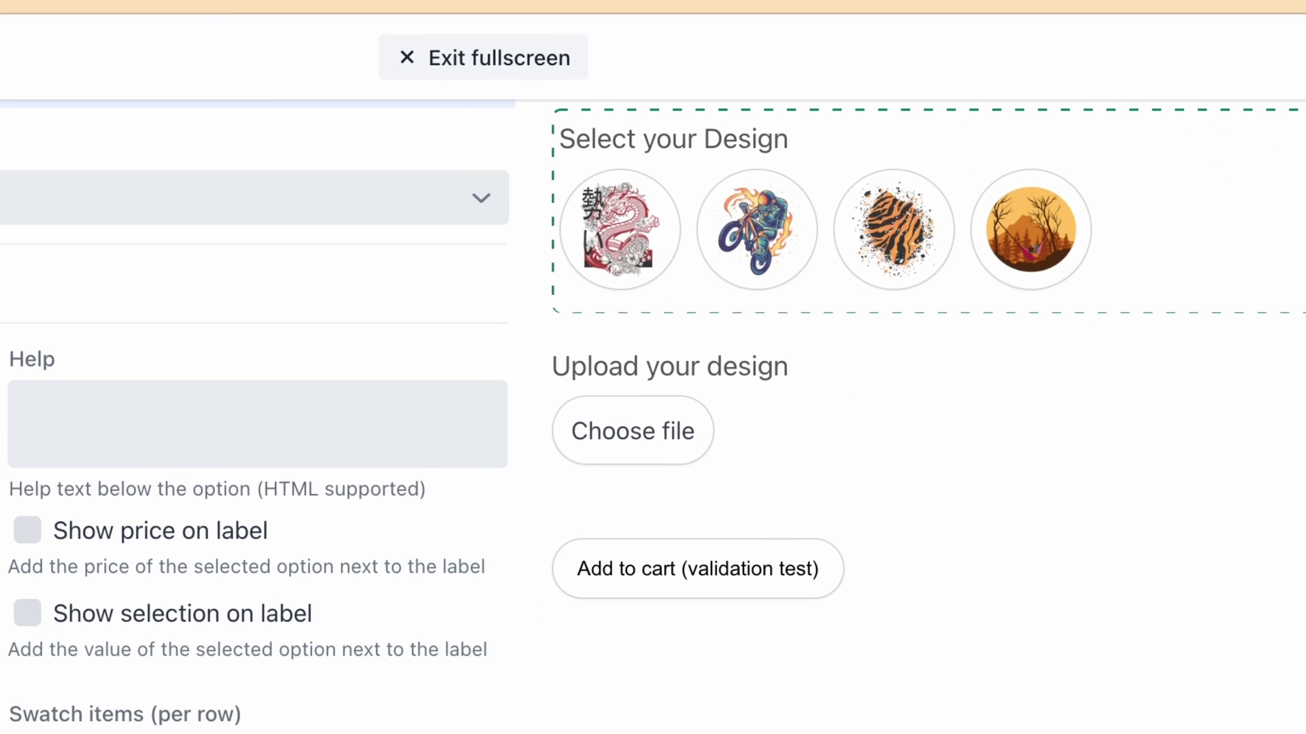
pyautogui.scroll(-2, 781, 283)
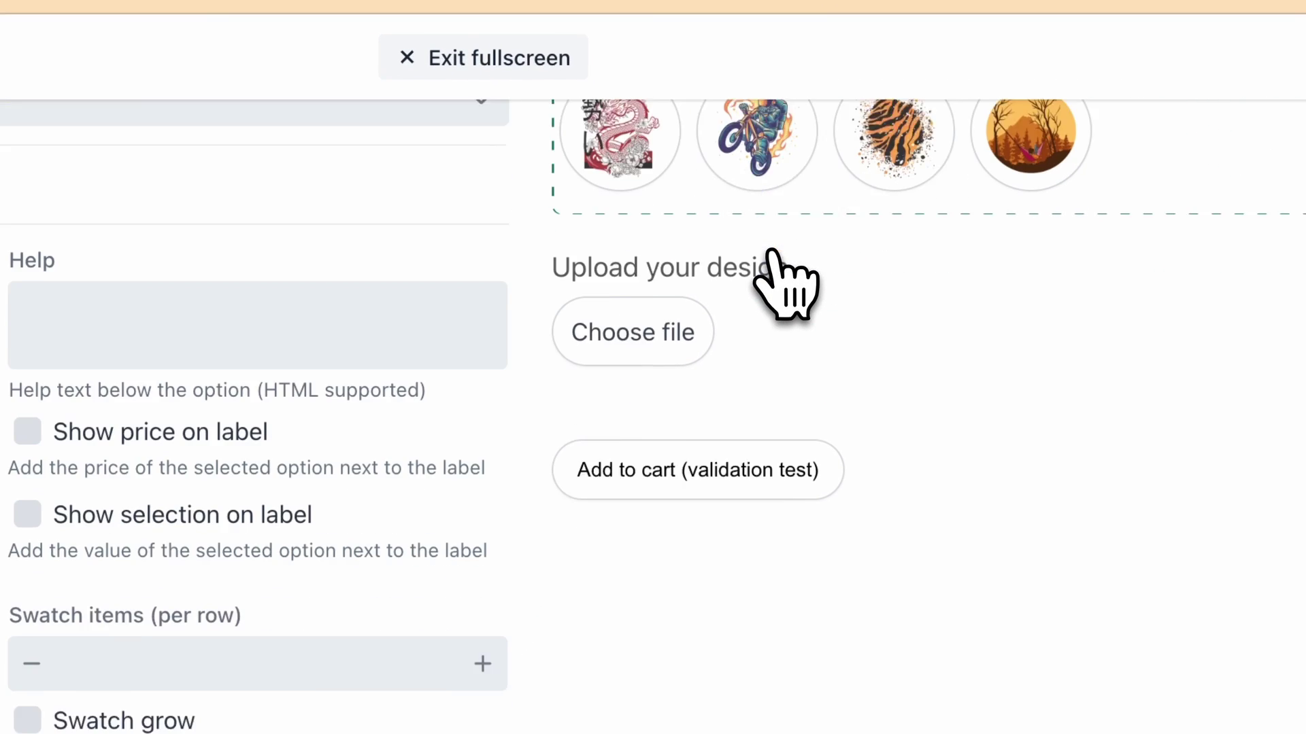
pyautogui.scroll(4, 68, 492)
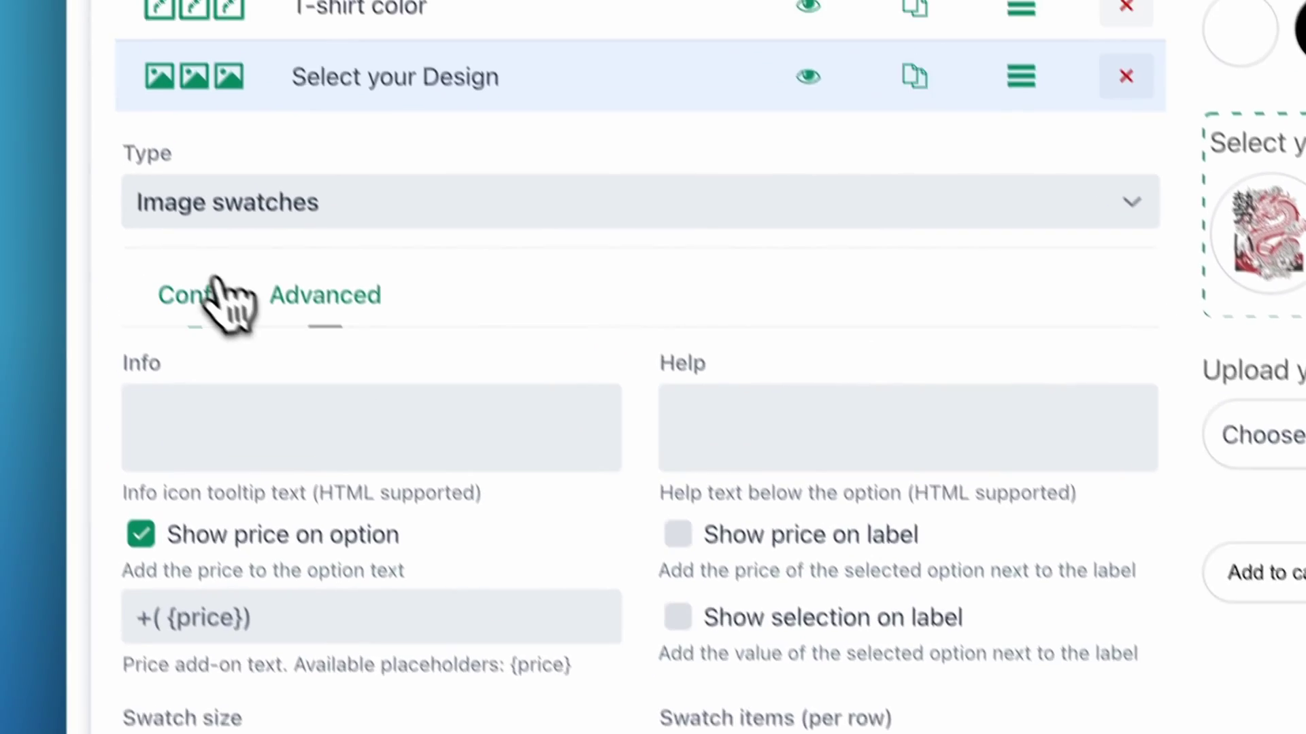
pyautogui.click(129, 183)
pyautogui.scroll(-4, 388, 291)
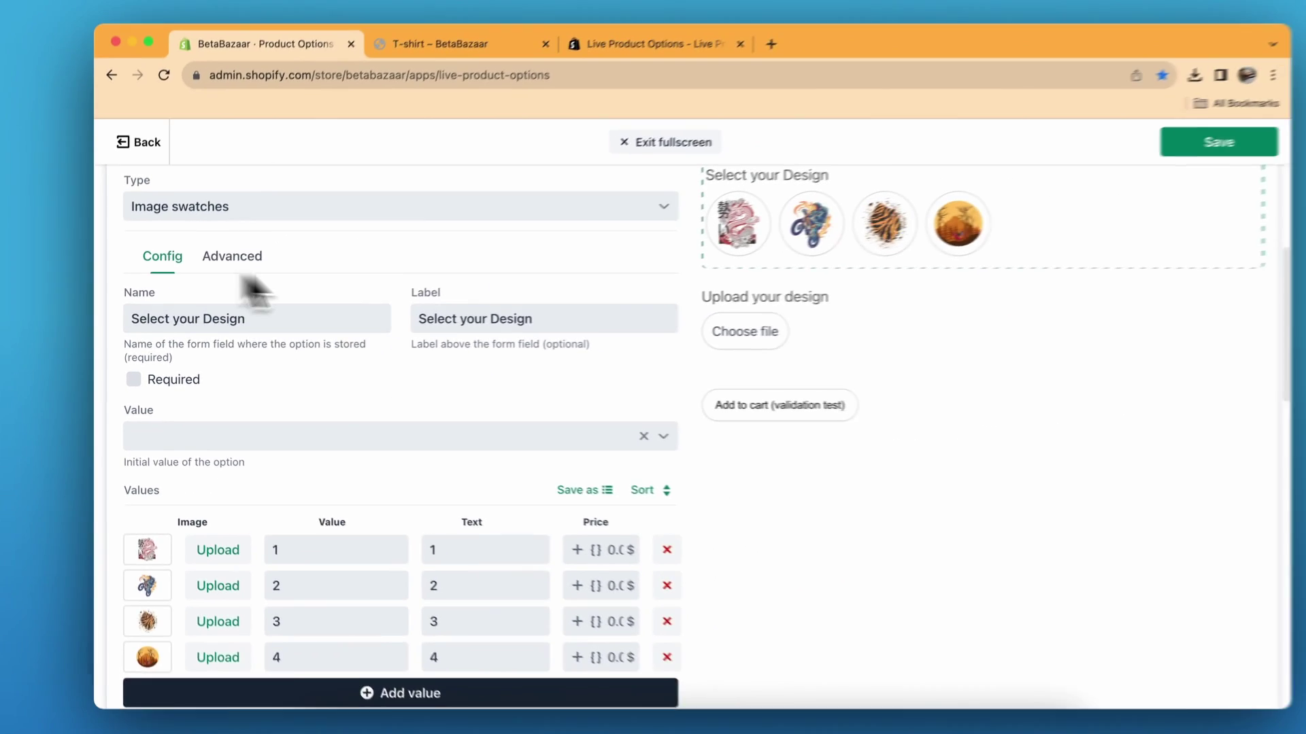
pyautogui.scroll(2, 255, 64)
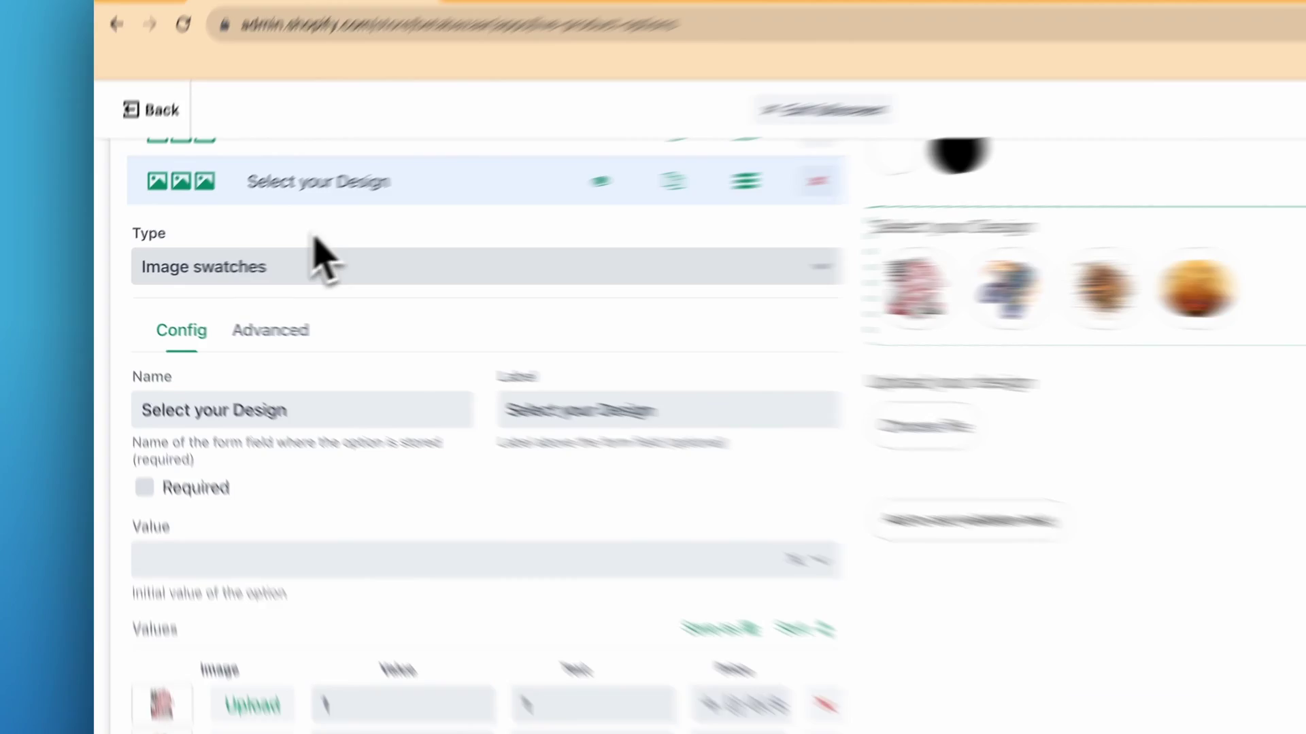
pyautogui.click(262, 216)
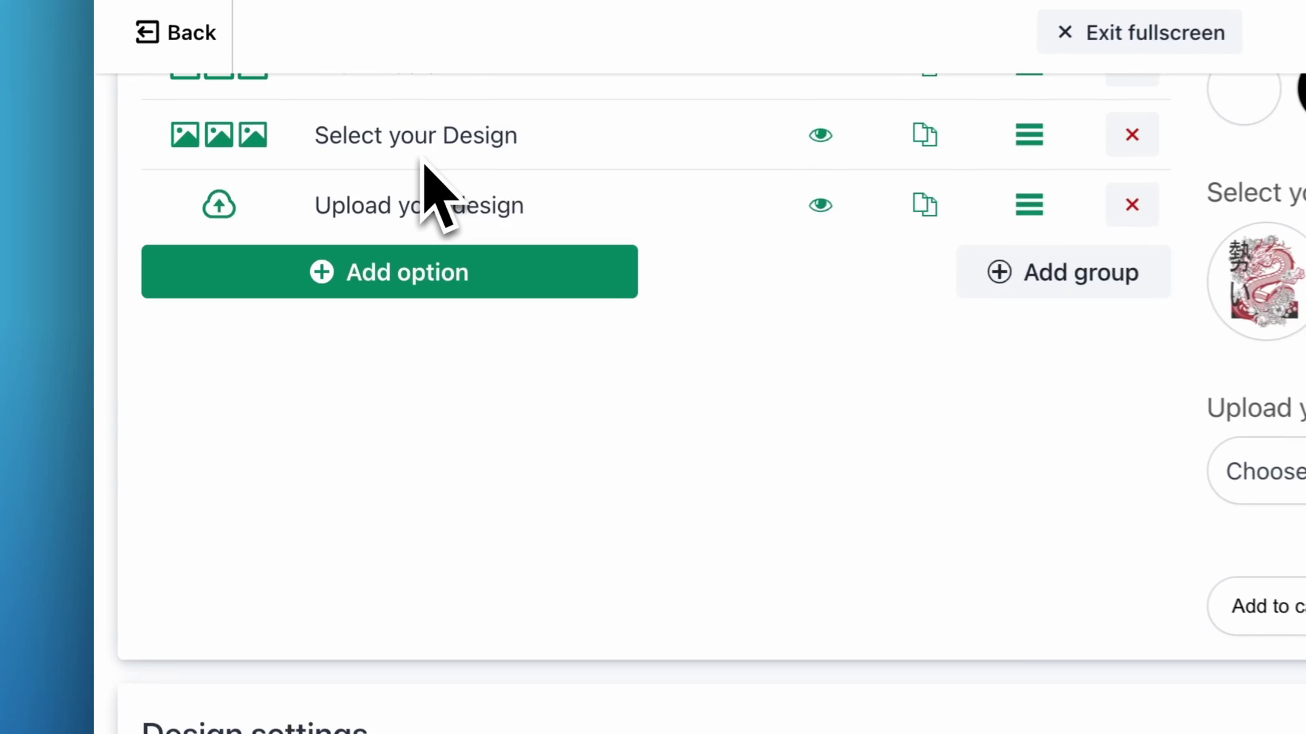
# Keep Upload your design's type as Upload, then reopen the T-shirt color option
pyautogui.click(415, 217)
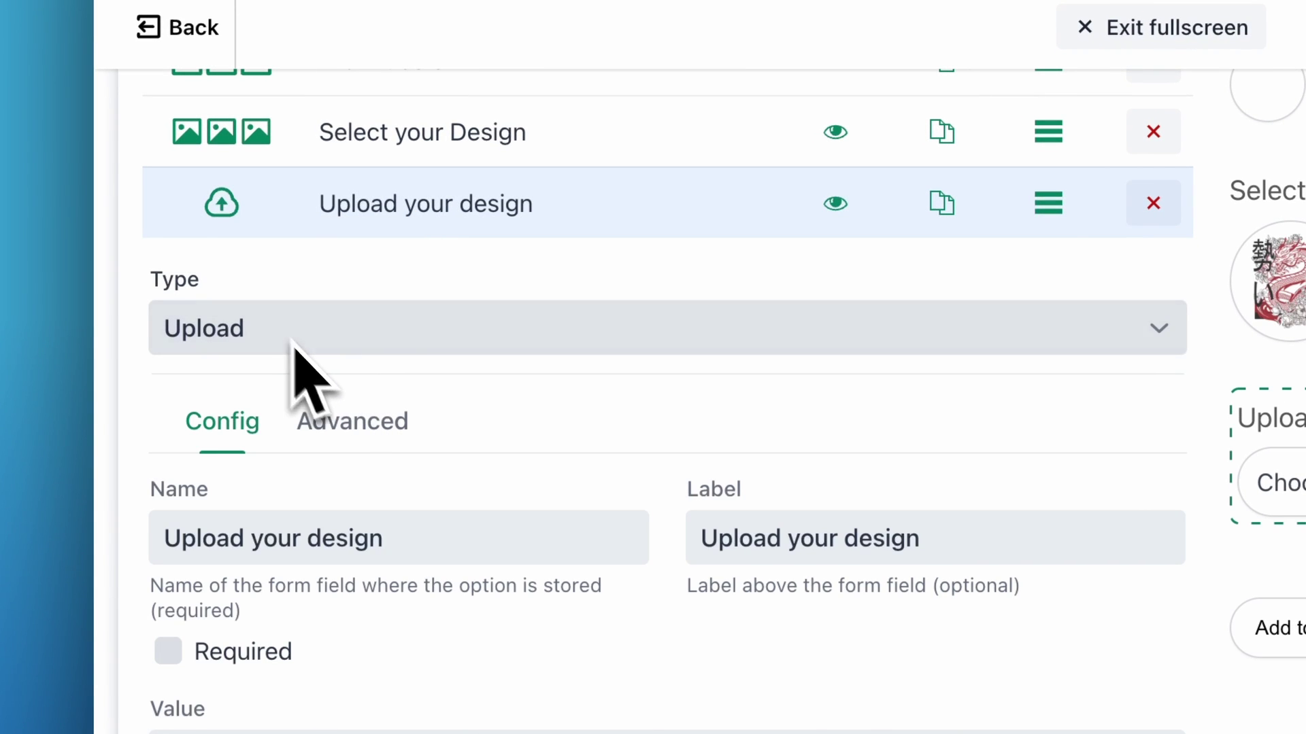
pyautogui.scroll(-3, 435, 419)
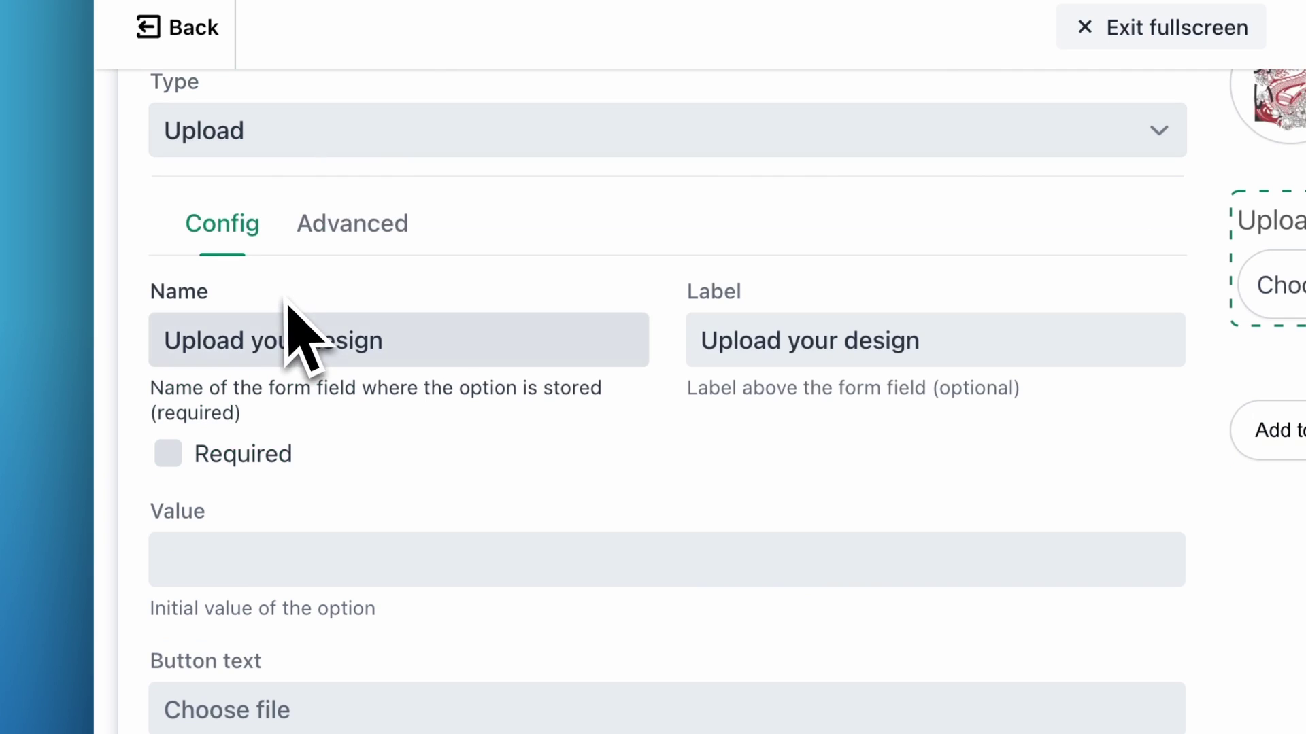
pyautogui.click(308, 139)
pyautogui.scroll(-8, 411, 340)
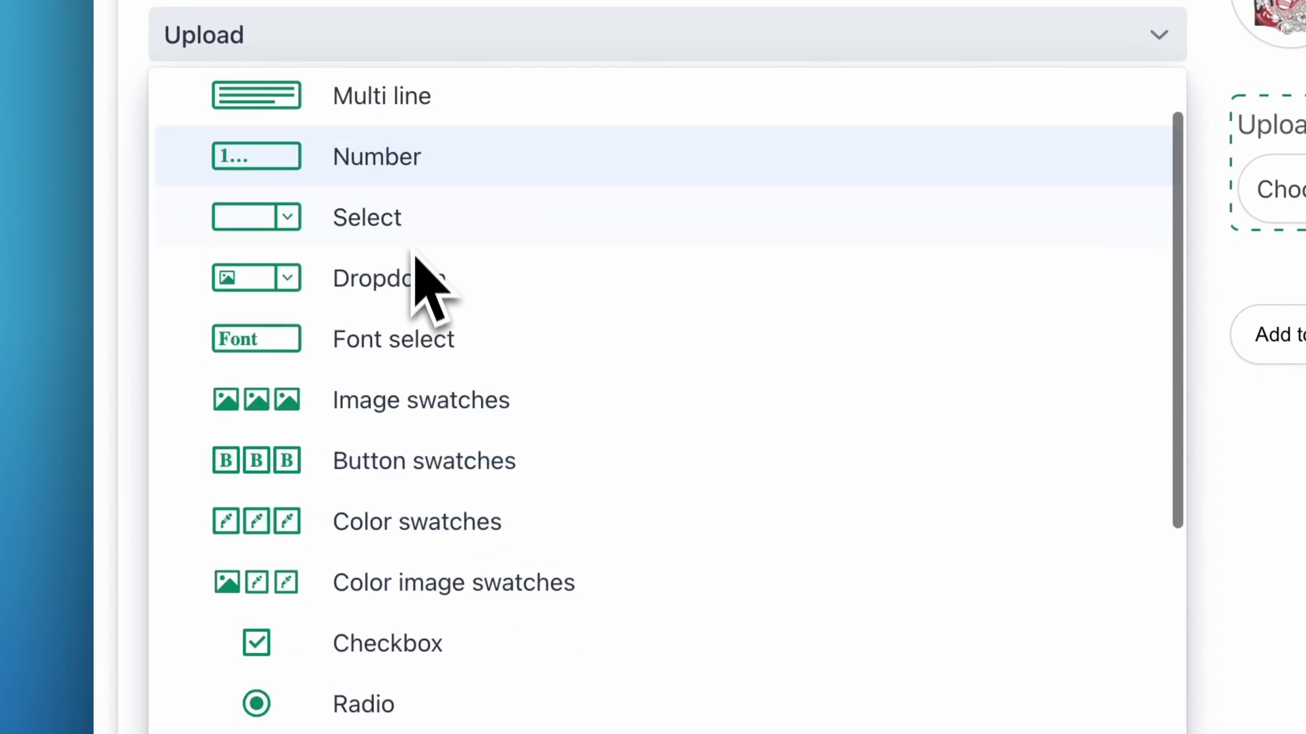
pyautogui.click(401, 469)
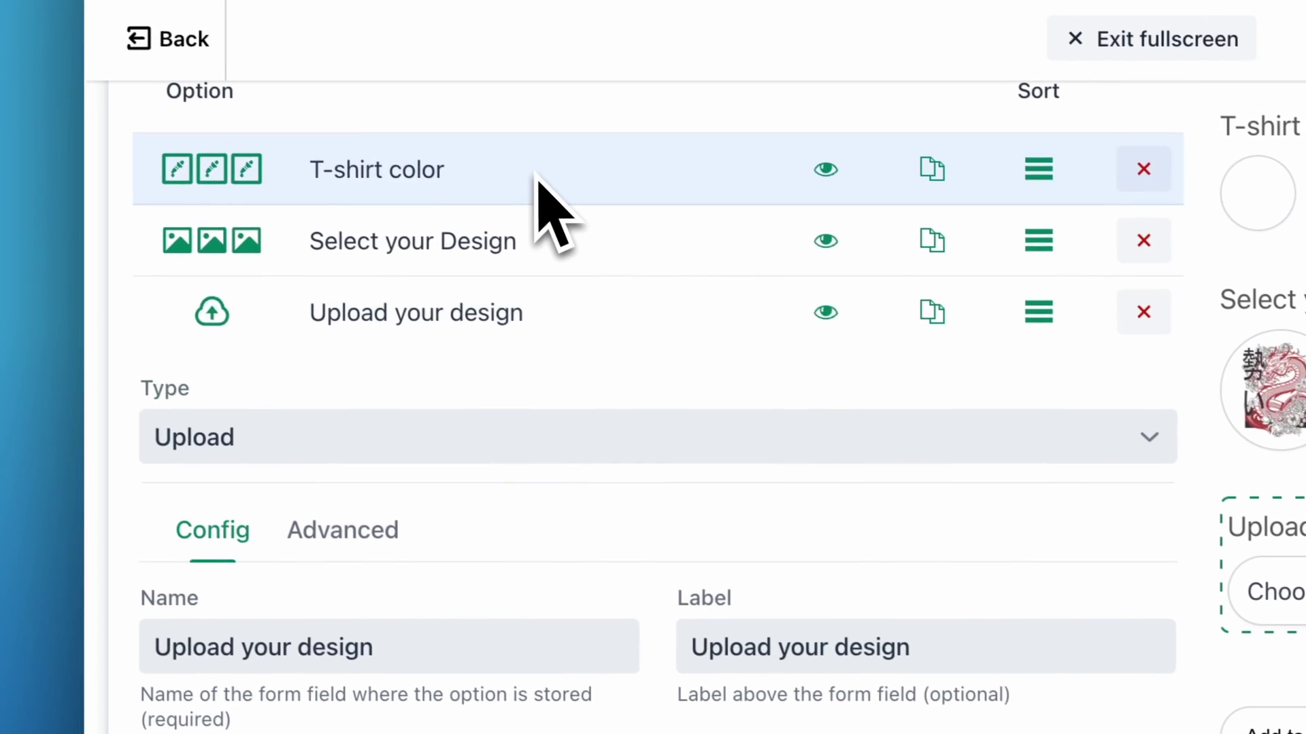
pyautogui.click(480, 199)
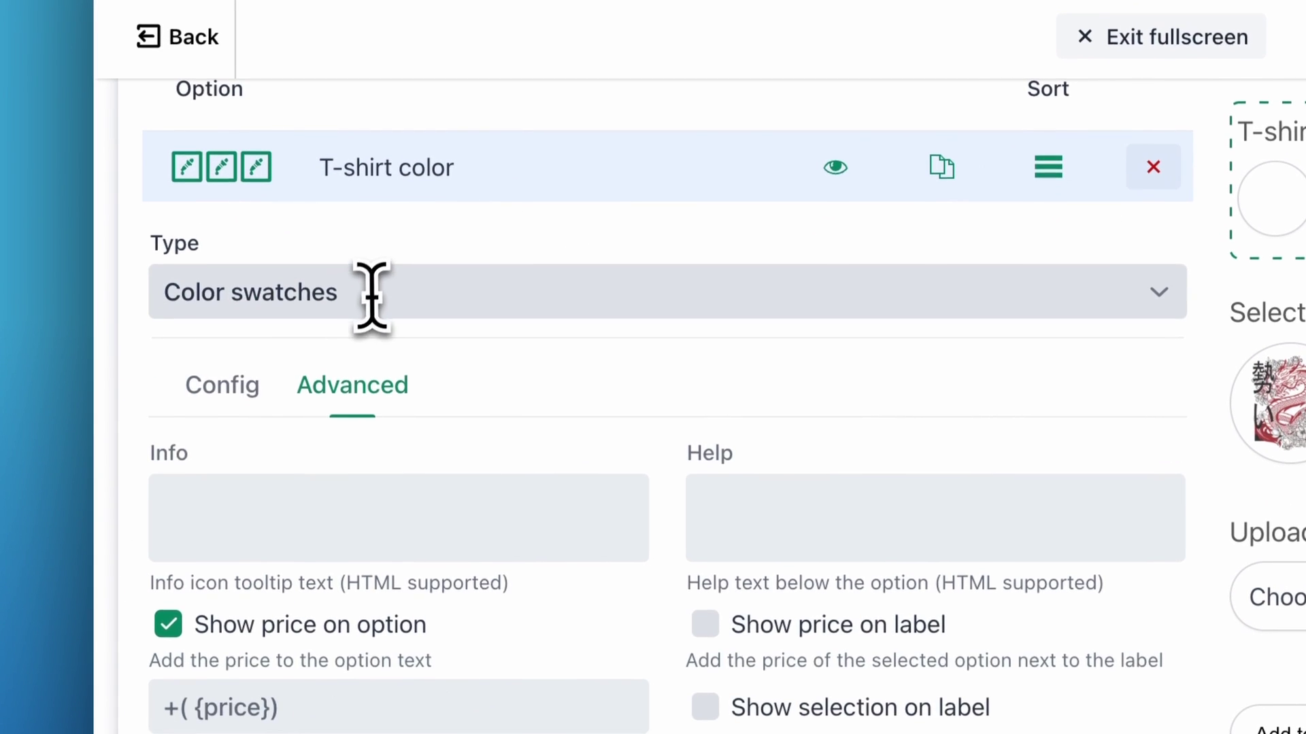
# Browse T-shirt color's type list, keep Color swatches, and expand Select your Design
pyautogui.click(370, 297)
pyautogui.scroll(-5, 422, 495)
pyautogui.scroll(5, 418, 480)
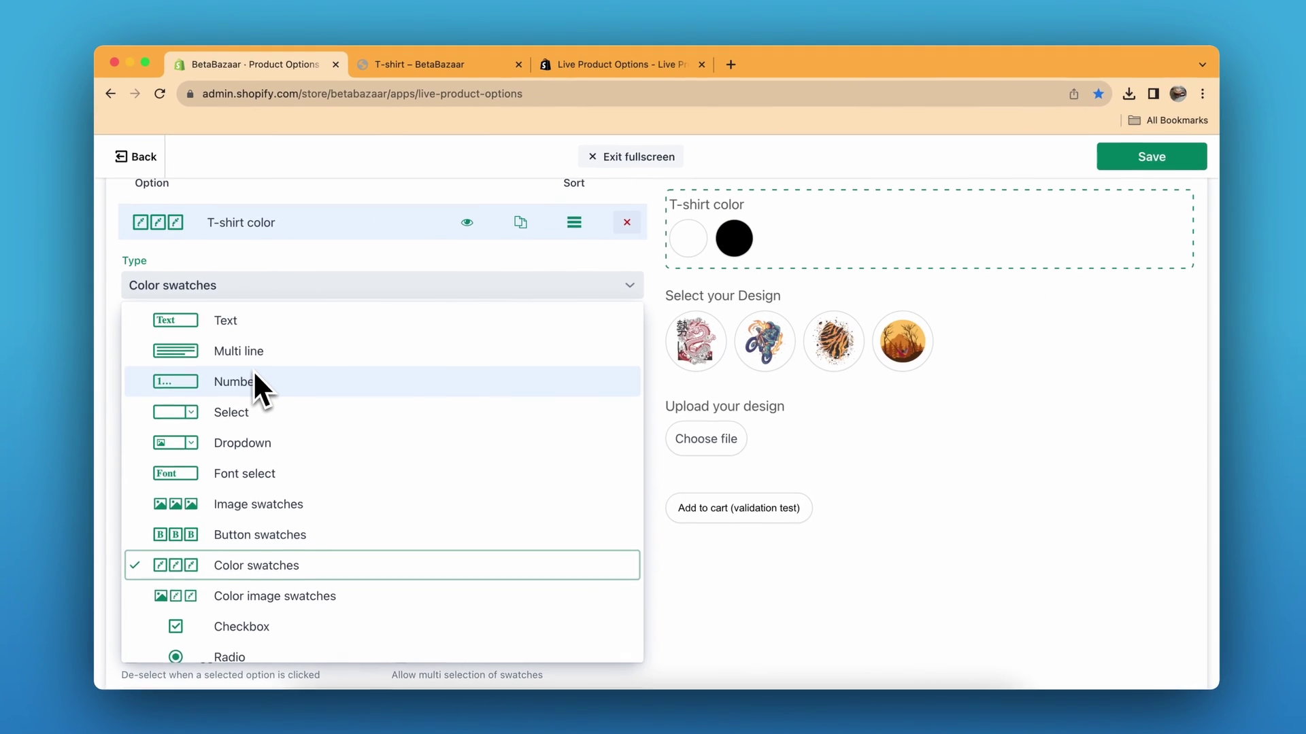
pyautogui.scroll(-1, 413, 469)
pyautogui.scroll(1, 253, 374)
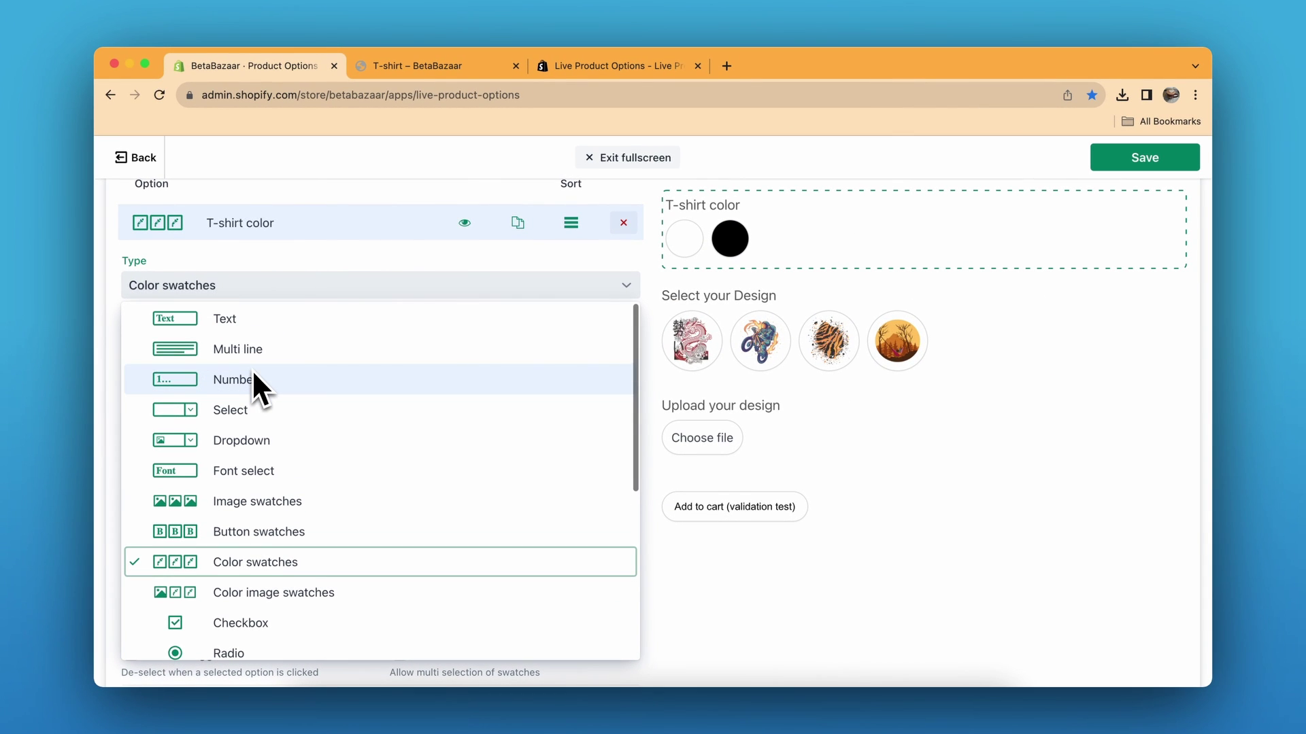
pyautogui.scroll(-3, 253, 374)
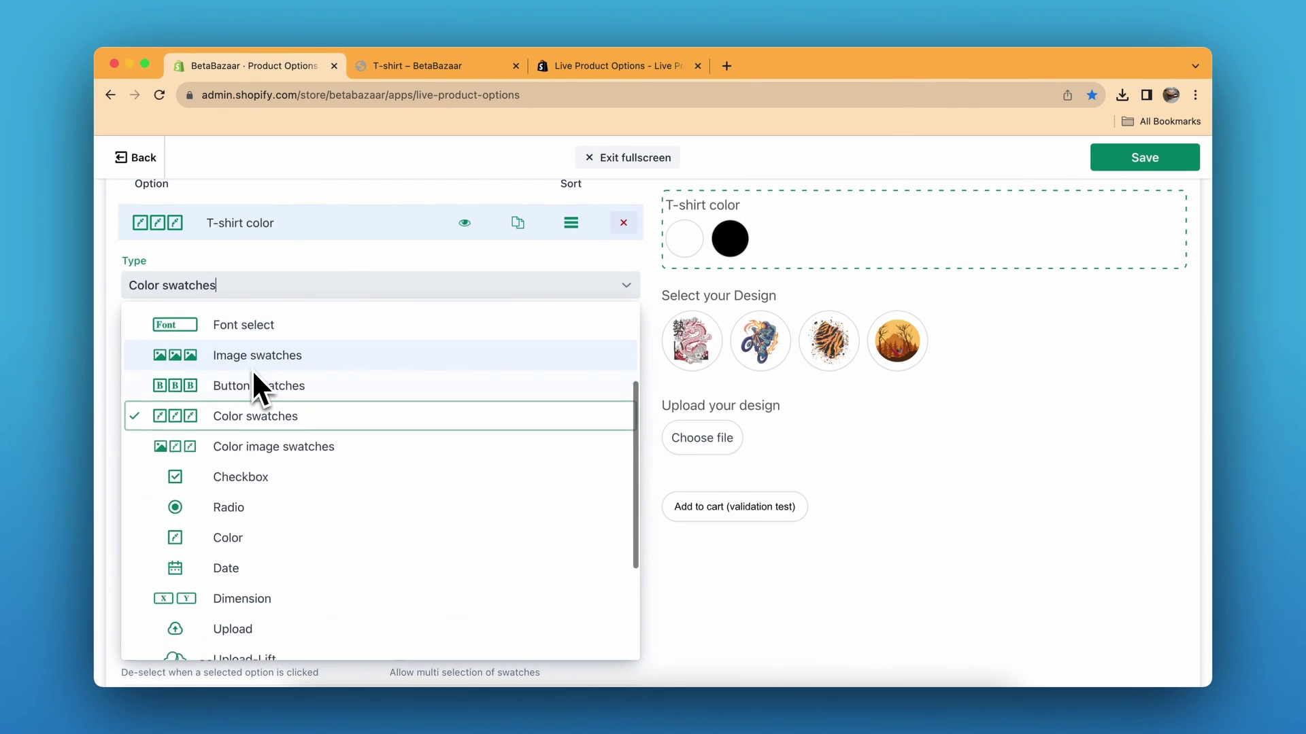
pyautogui.scroll(-3, 251, 370)
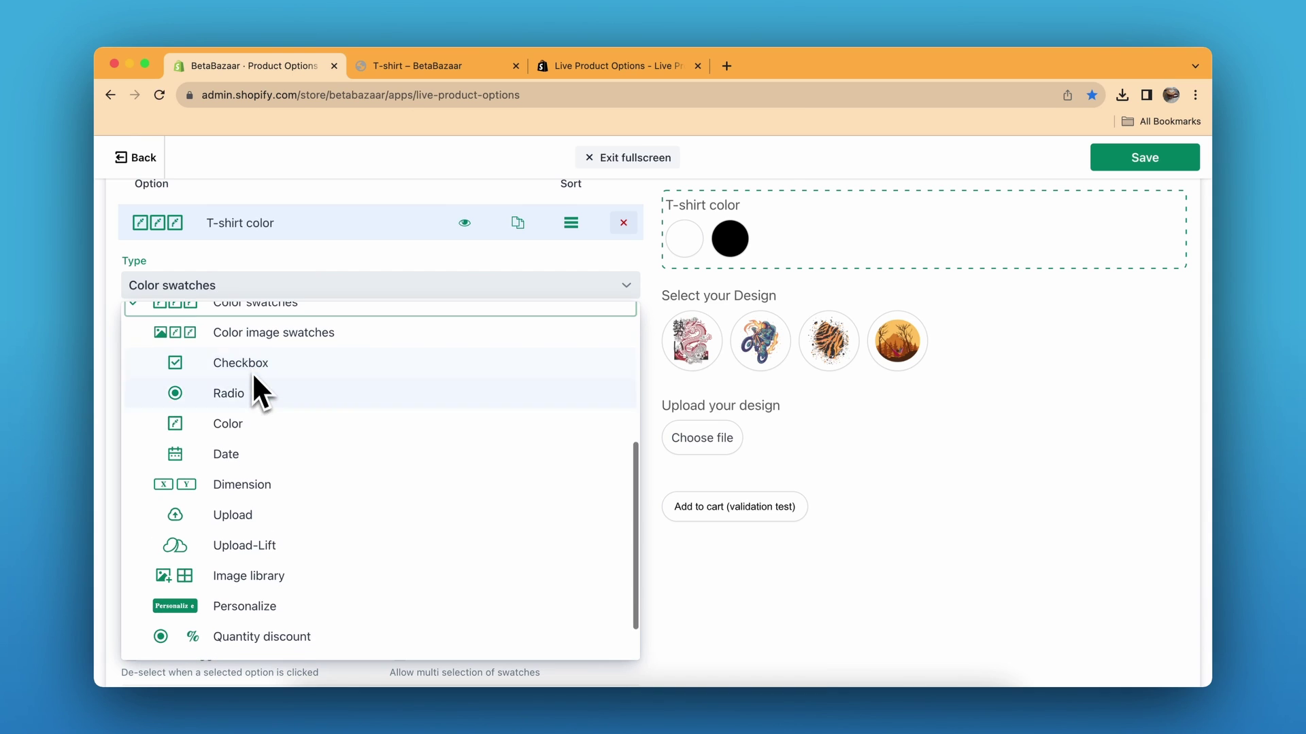
pyautogui.scroll(-2, 353, 451)
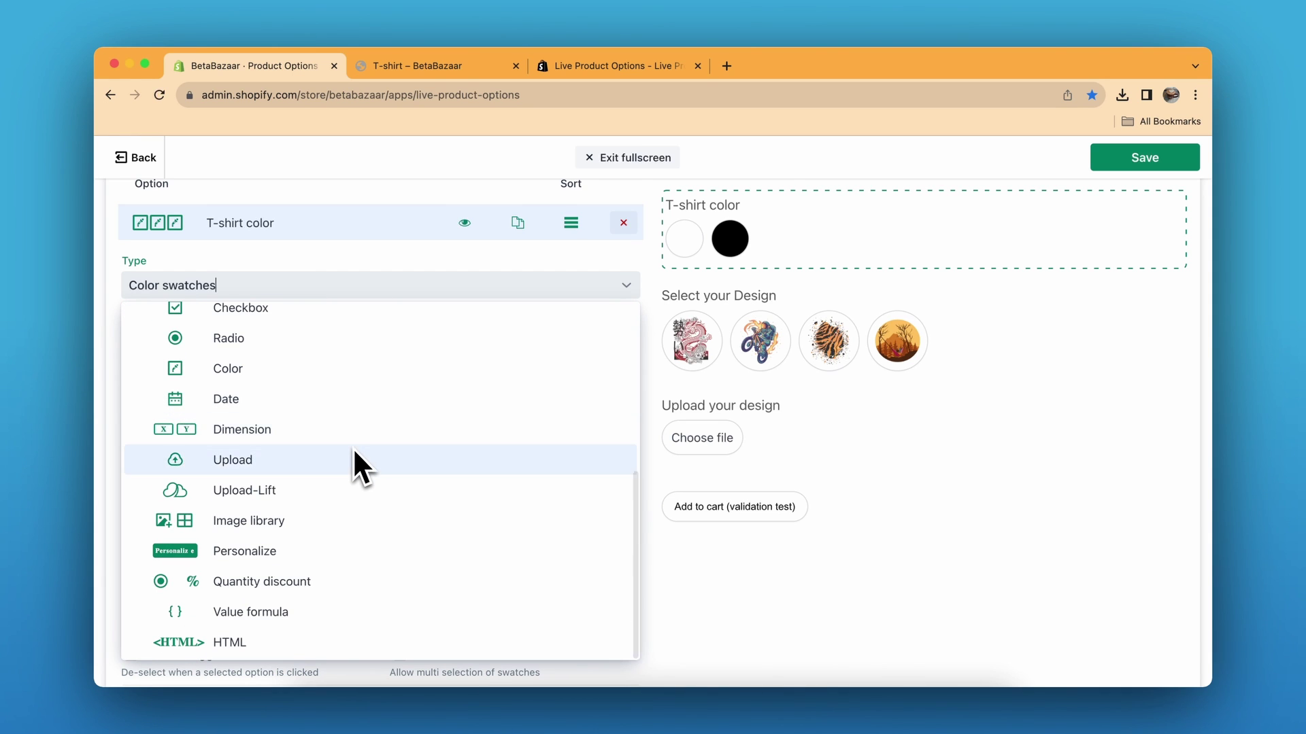
pyautogui.scroll(8, 270, 419)
pyautogui.scroll(-8, 266, 418)
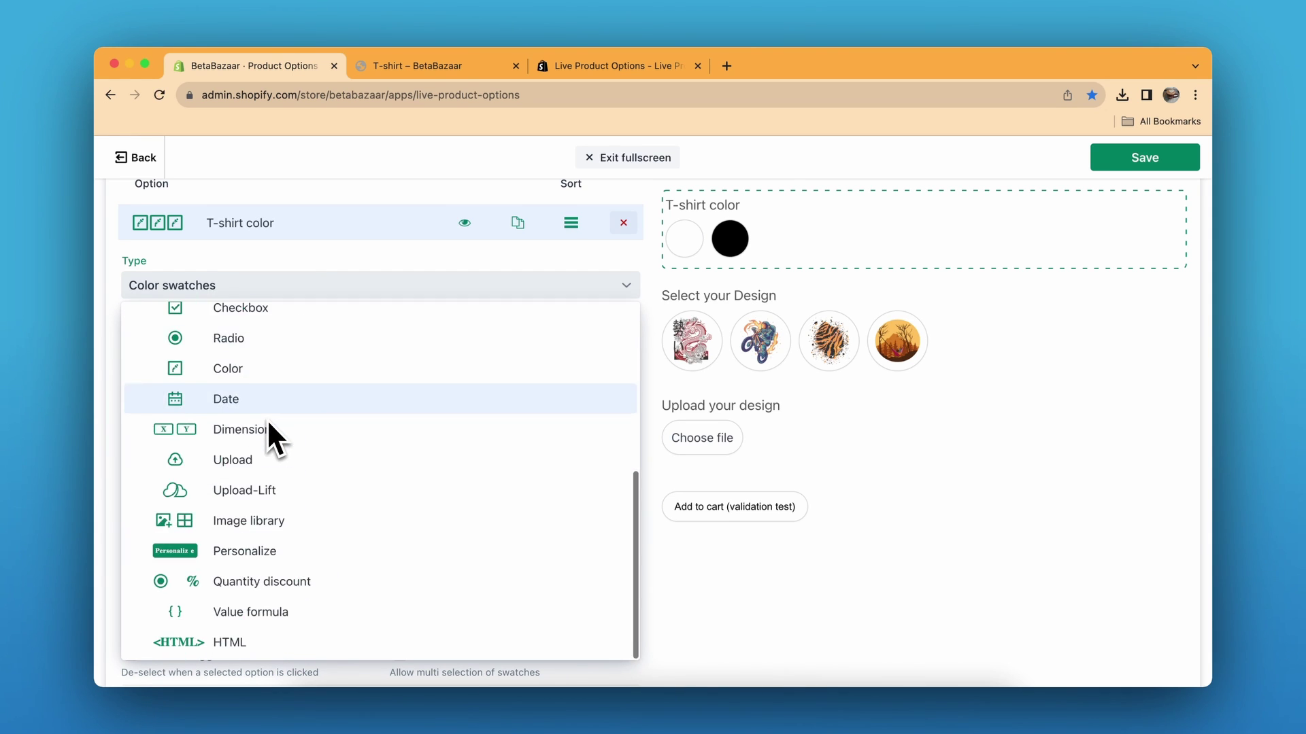
pyautogui.scroll(8, 267, 418)
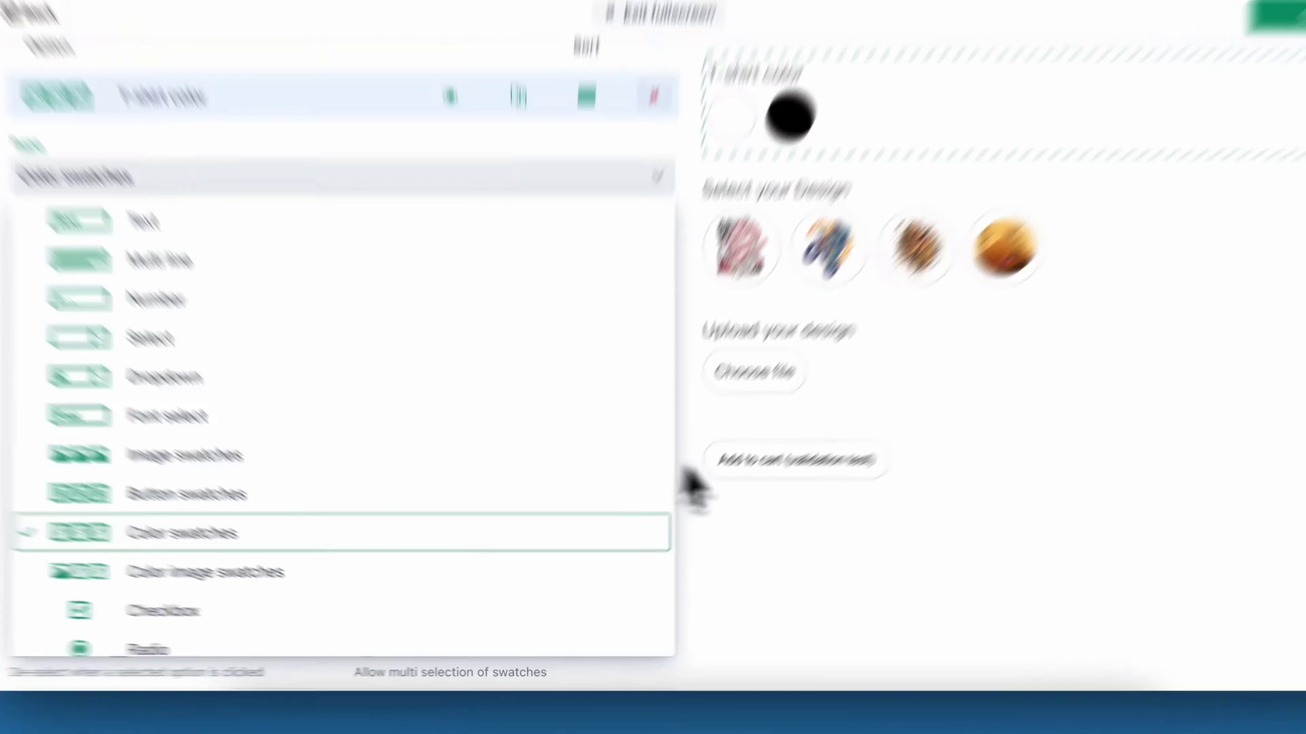
pyautogui.click(690, 554)
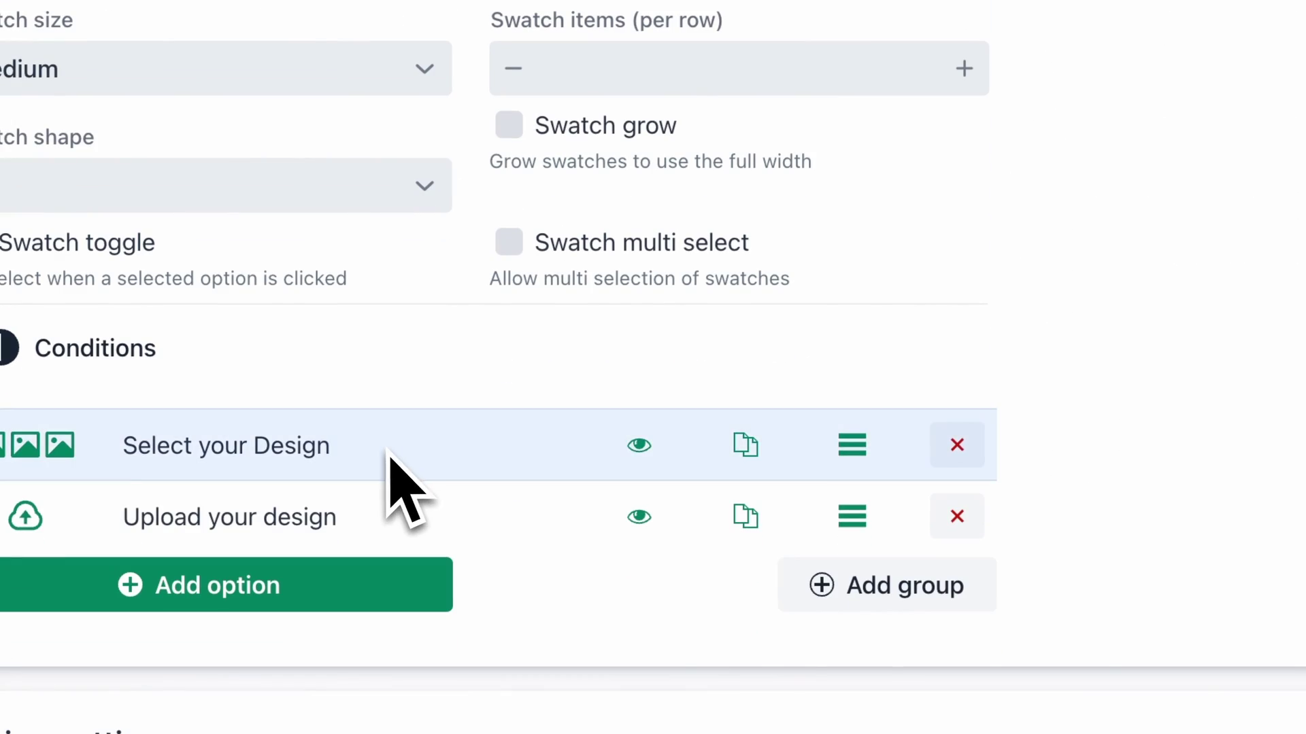
pyautogui.click(387, 727)
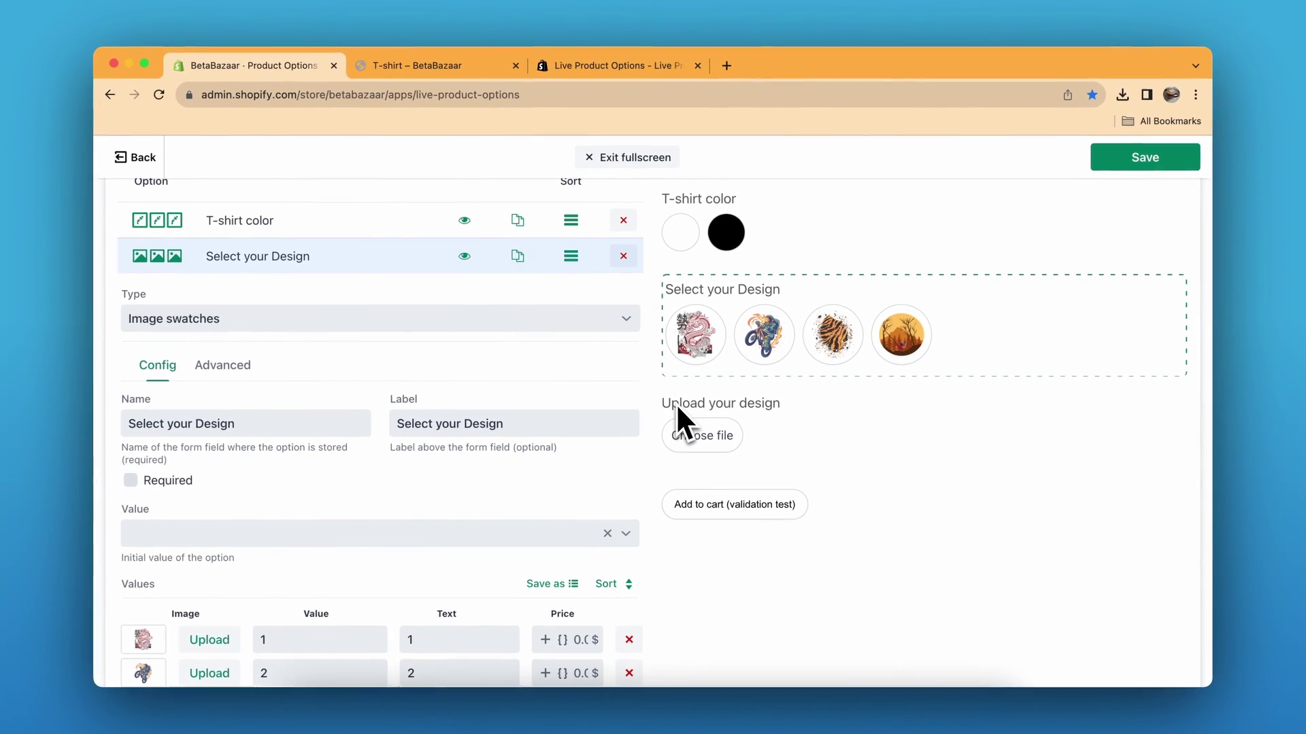
# Scroll to the 1350 × 1350 Live preview with product, T-shirt color, Design and Upload layers
pyautogui.scroll(-7, 676, 402)
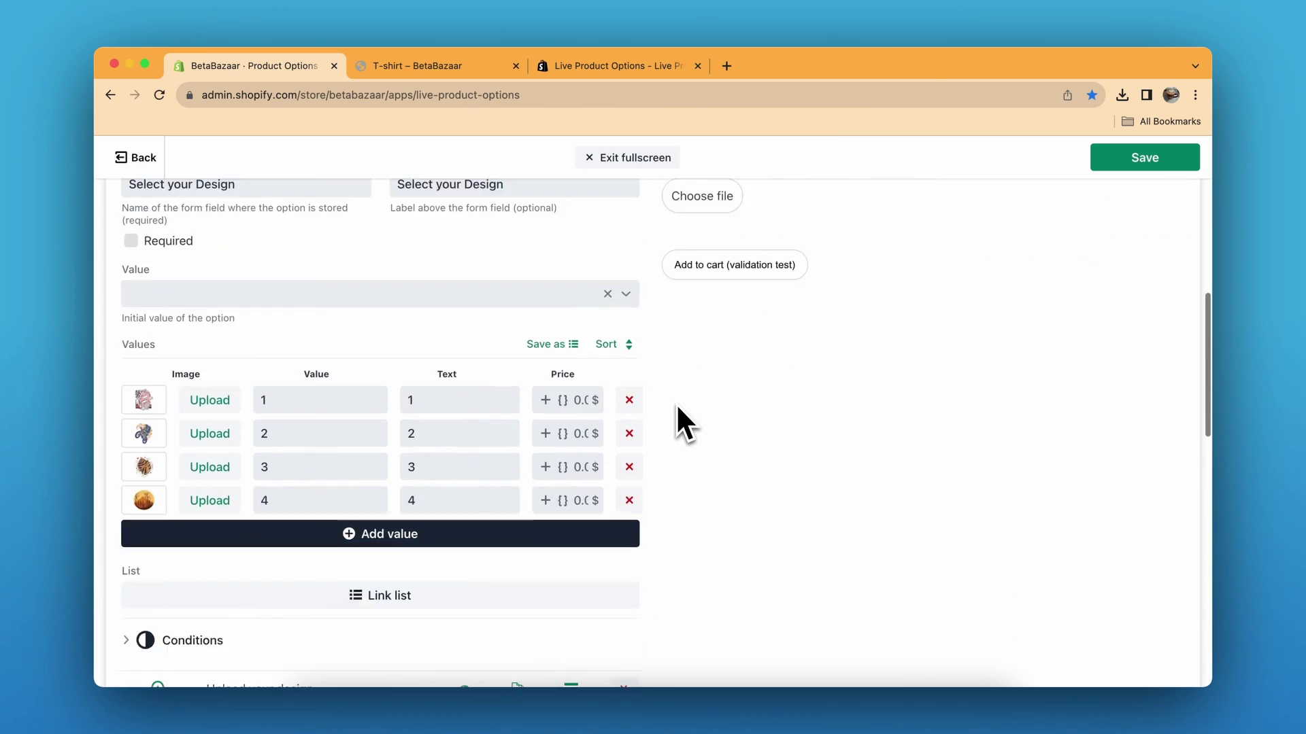
pyautogui.scroll(-1, 676, 403)
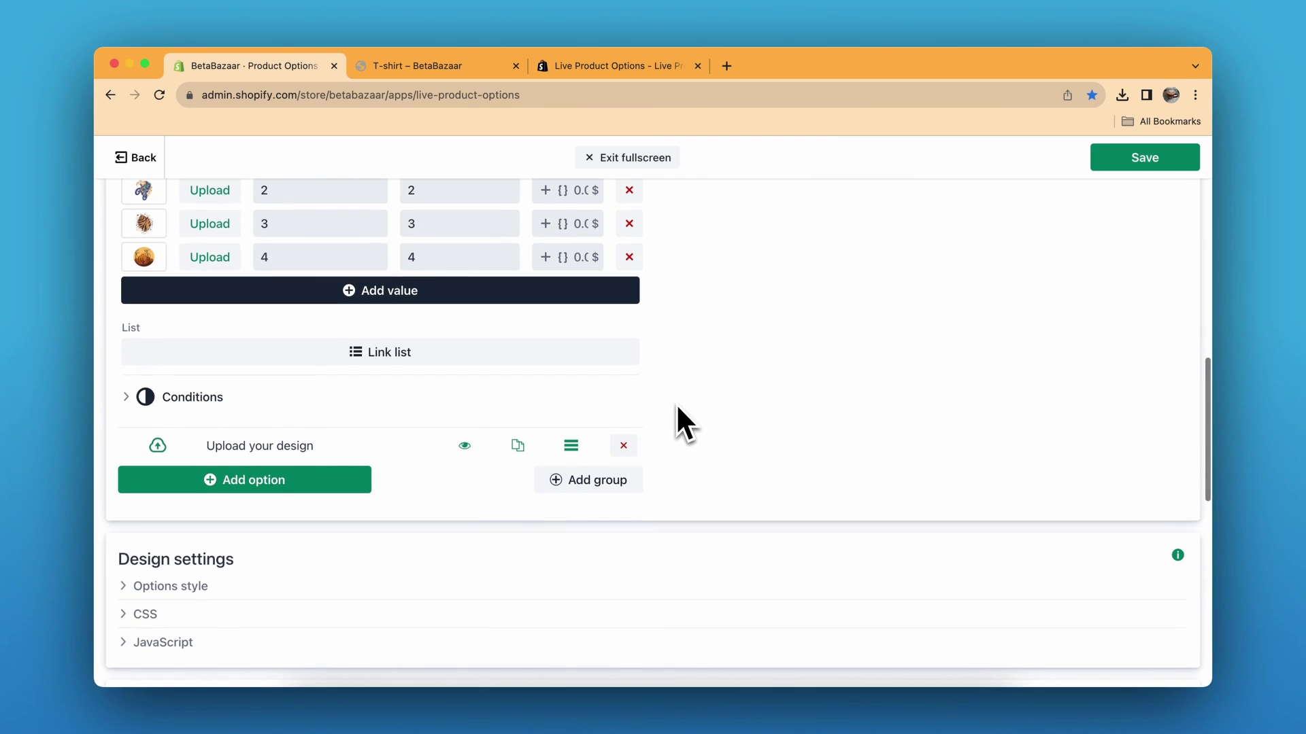
pyautogui.scroll(-4, 676, 403)
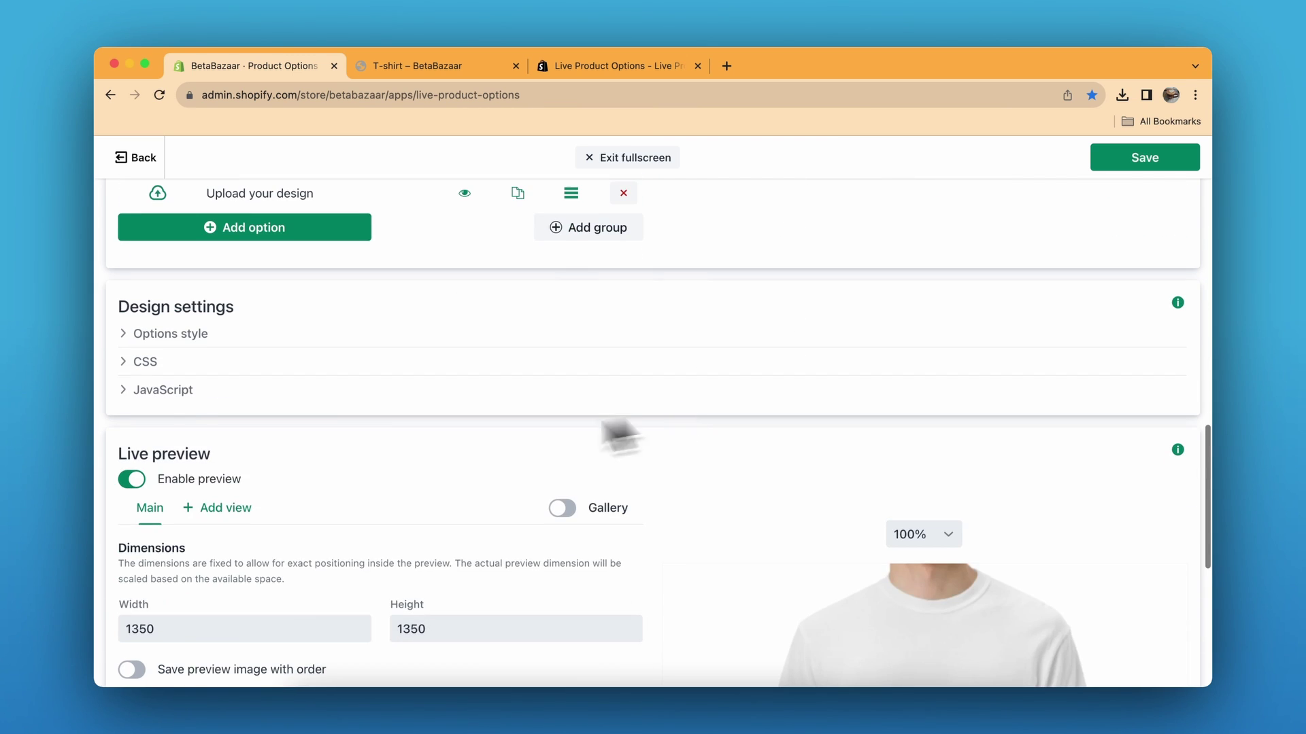
pyautogui.scroll(-6, 329, 466)
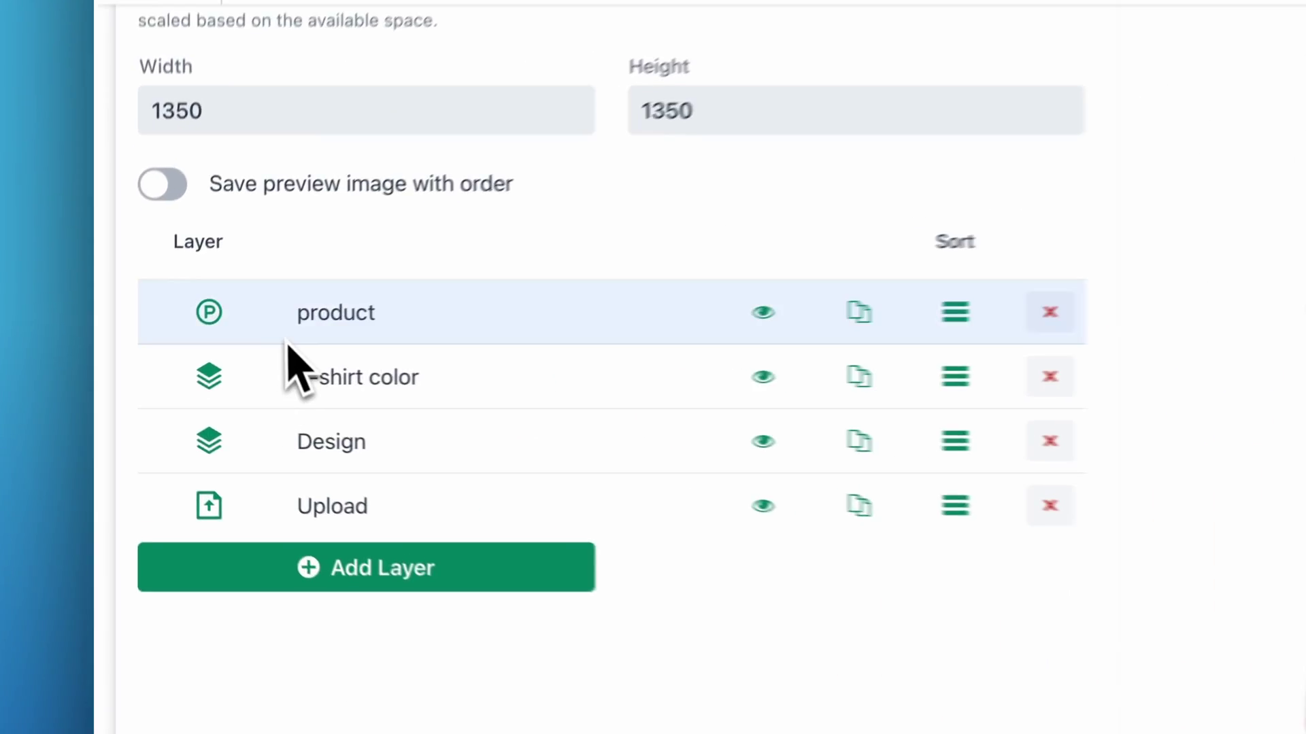
# Expand the T-shirt color layer and keep its type as Overlay values
pyautogui.click(201, 360)
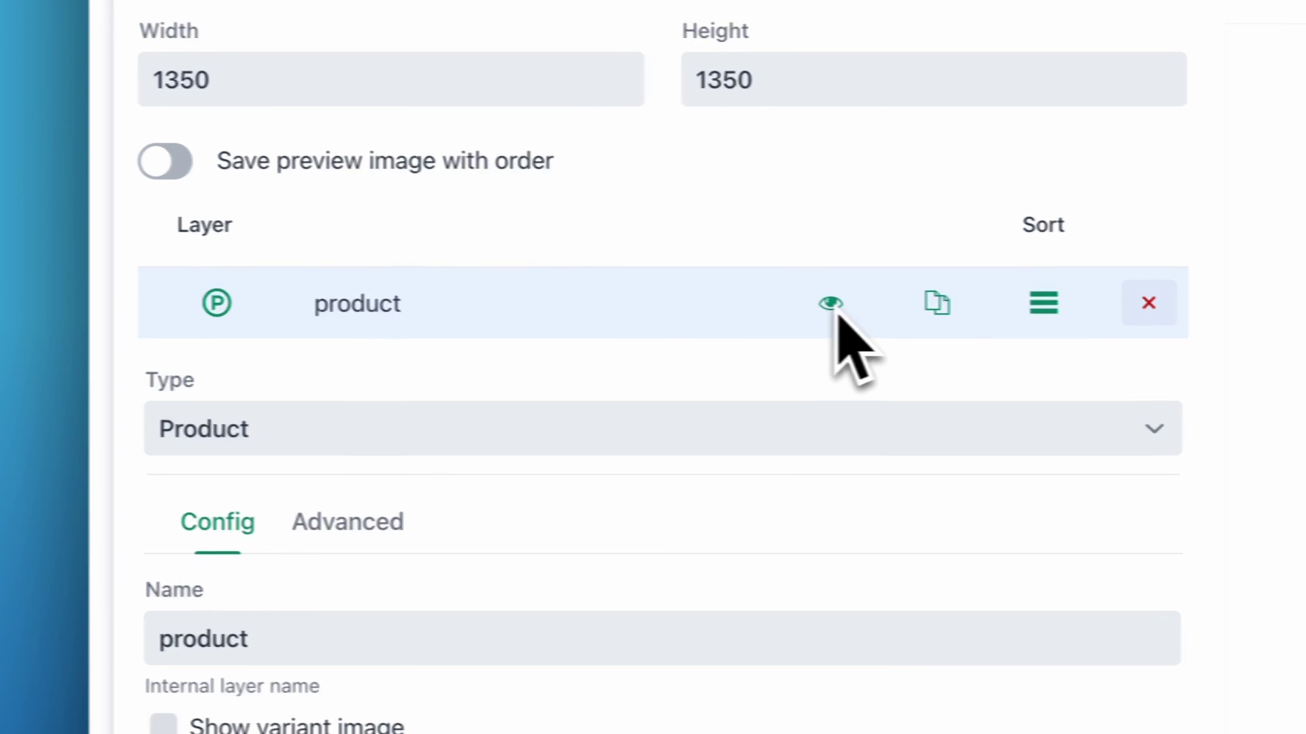
pyautogui.click(687, 321)
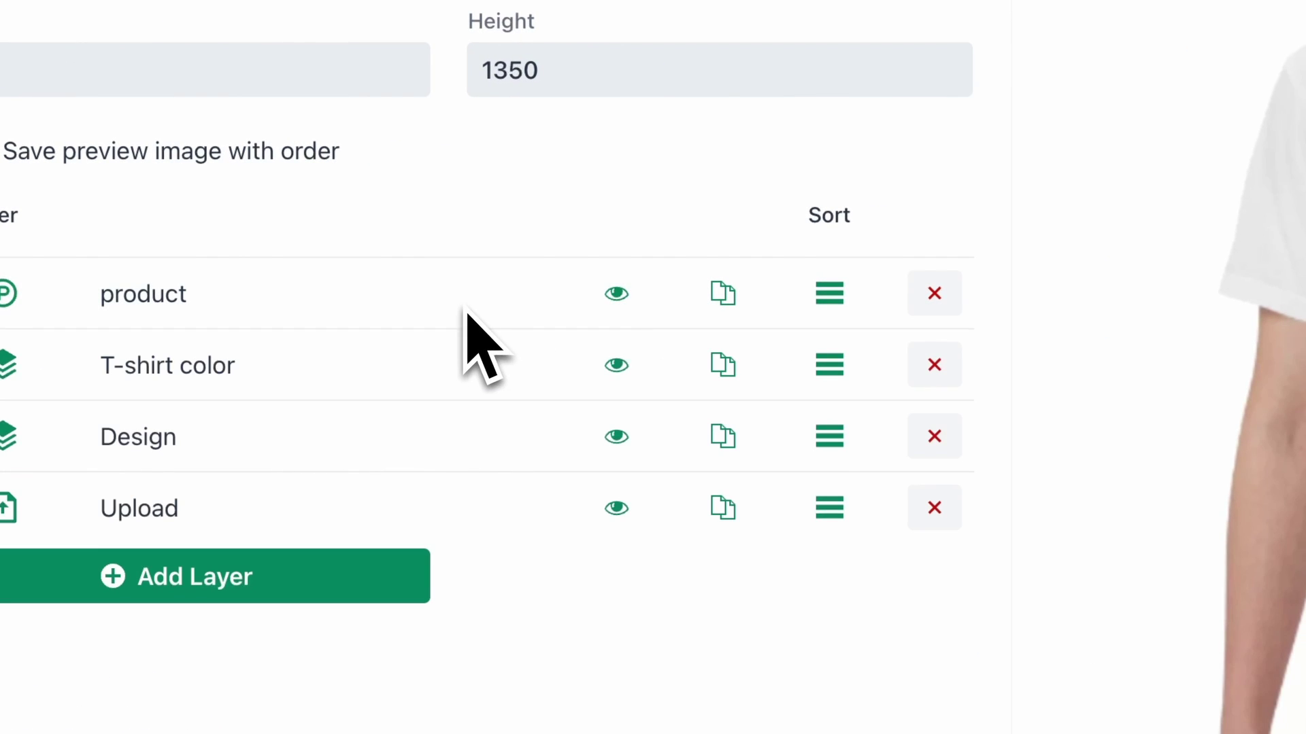
pyautogui.click(167, 368)
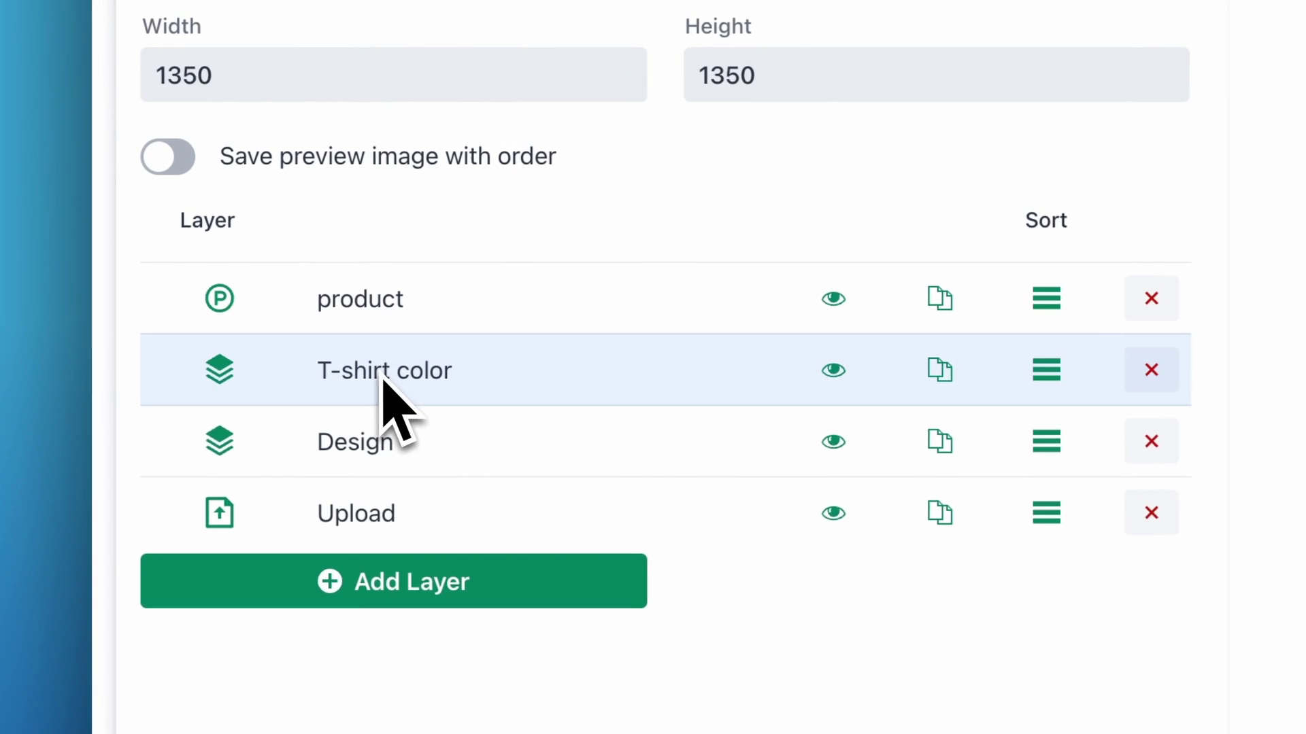
pyautogui.scroll(-3, 423, 435)
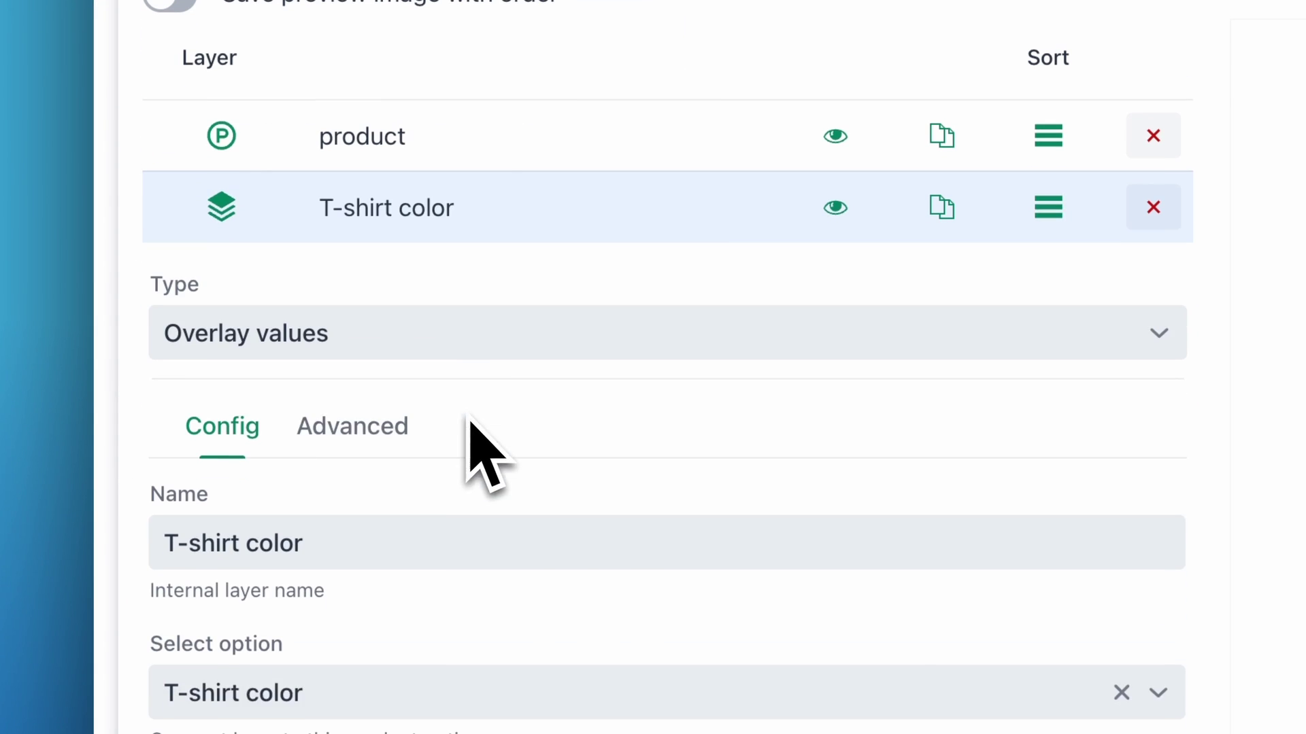
pyautogui.click(187, 316)
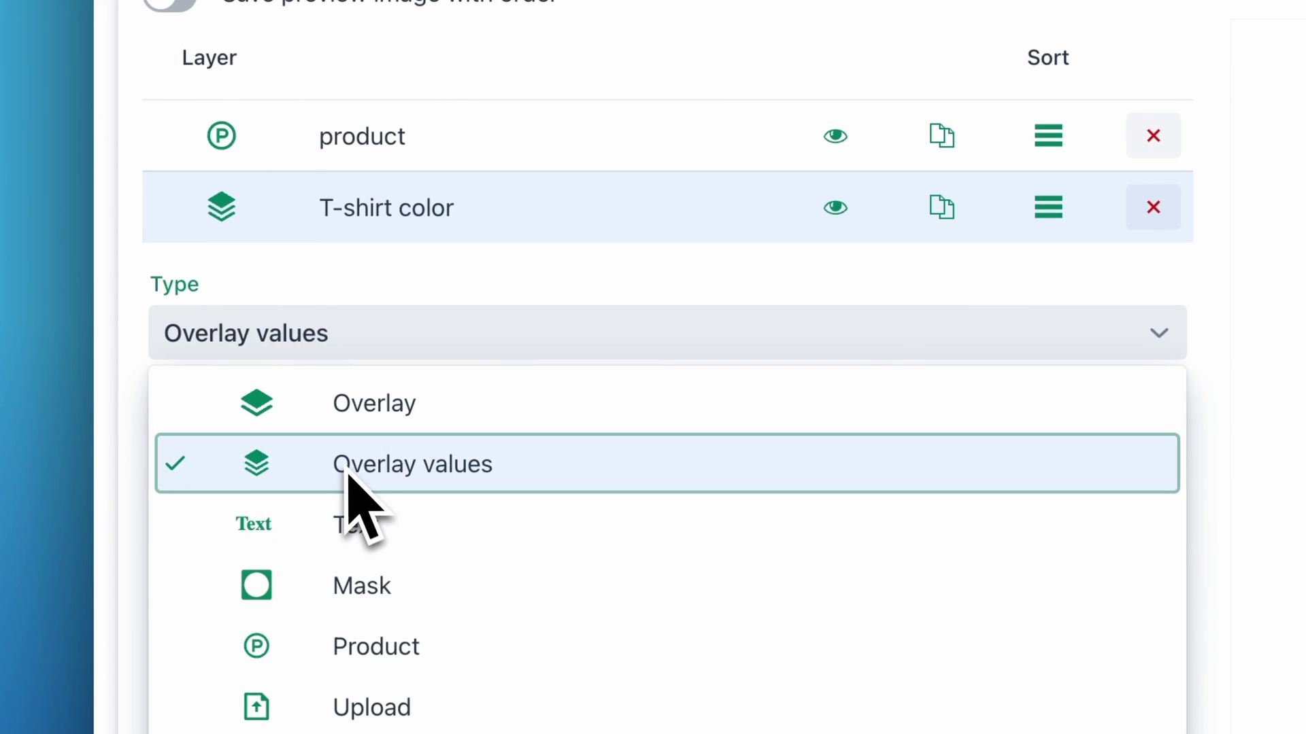
pyautogui.click(388, 451)
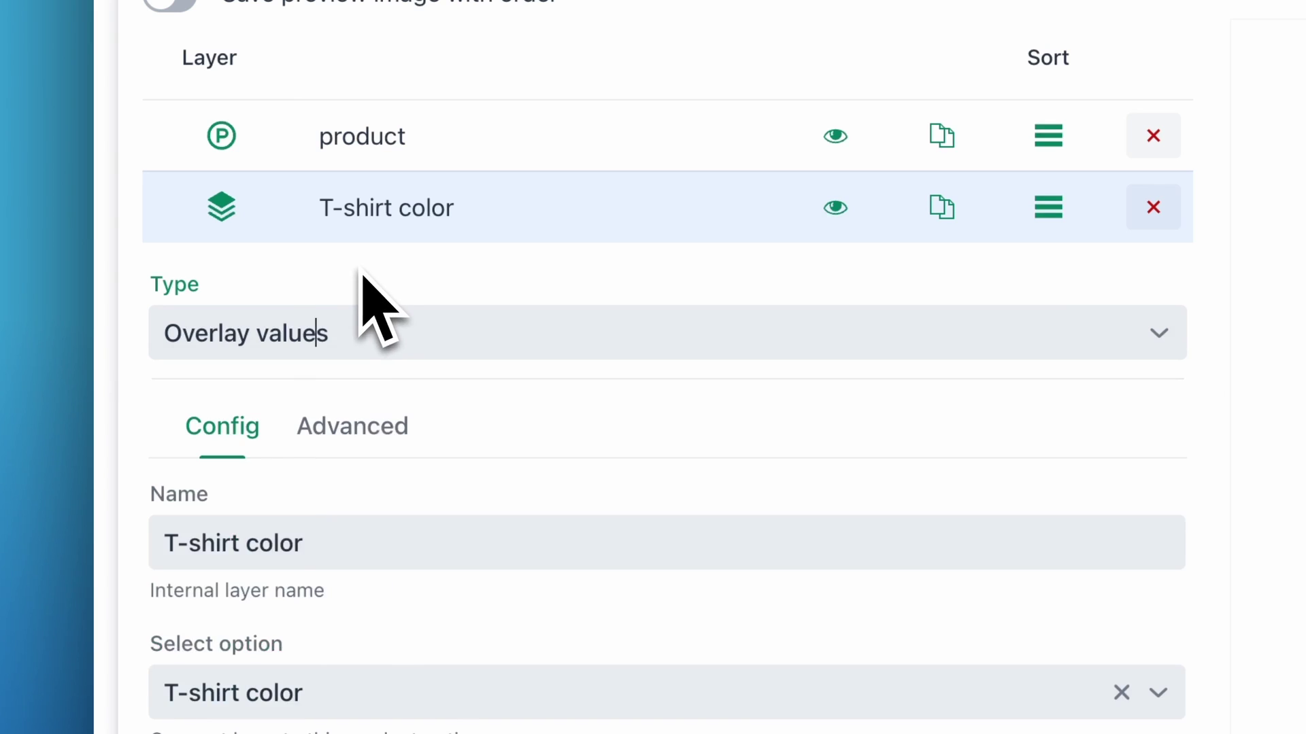
pyautogui.scroll(-3, 370, 296)
pyautogui.scroll(-2, 467, 422)
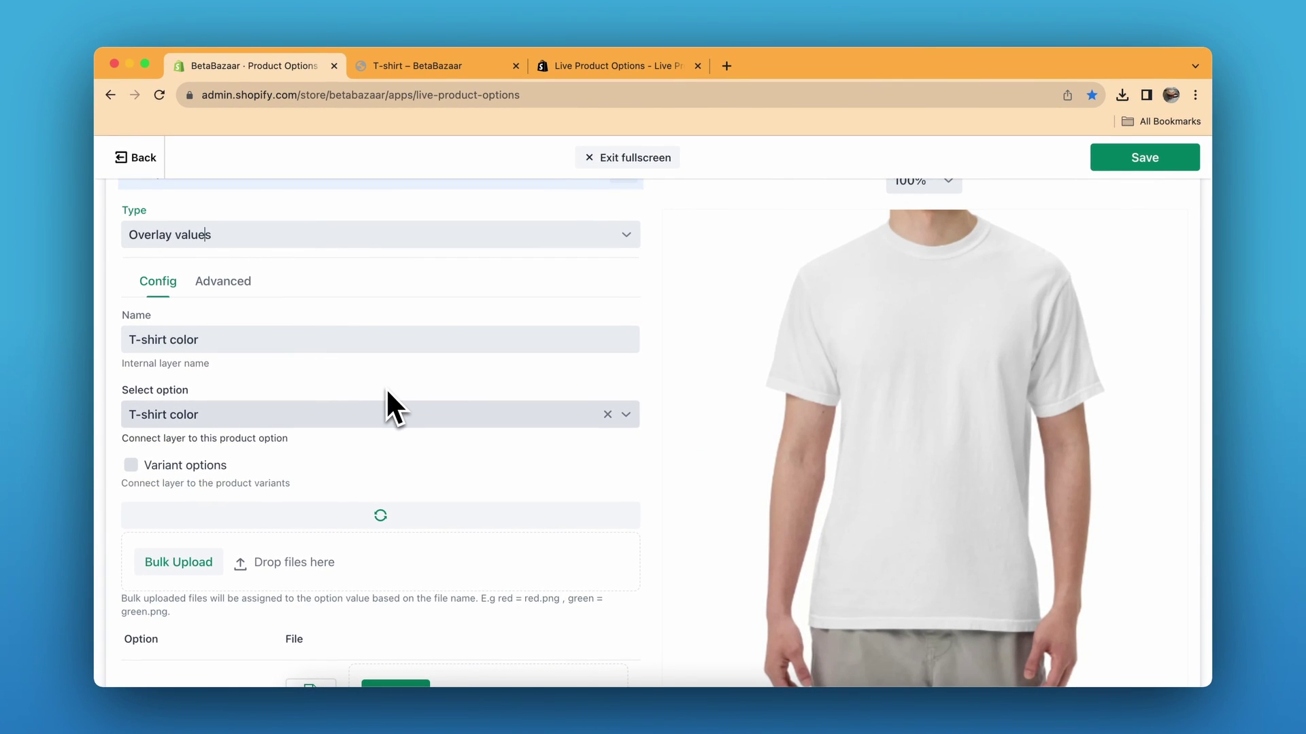
pyautogui.scroll(-1, 386, 388)
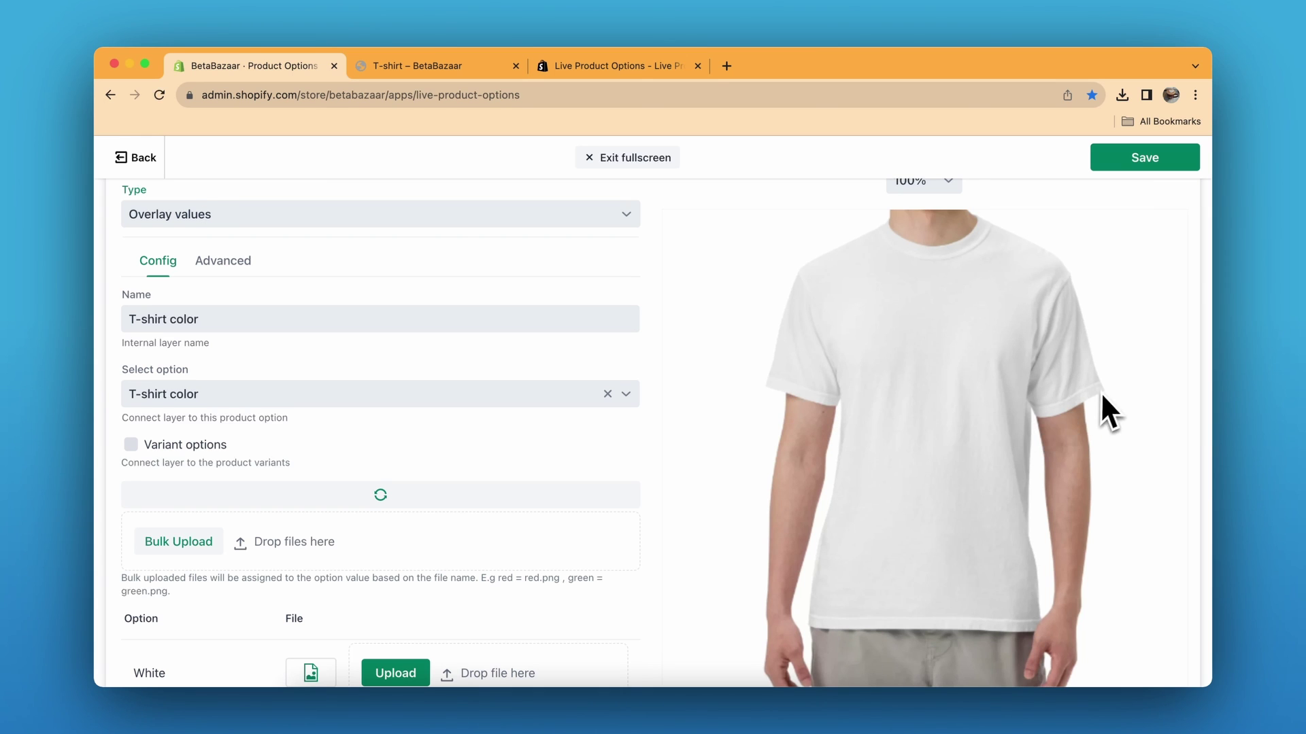
pyautogui.scroll(-3, 433, 401)
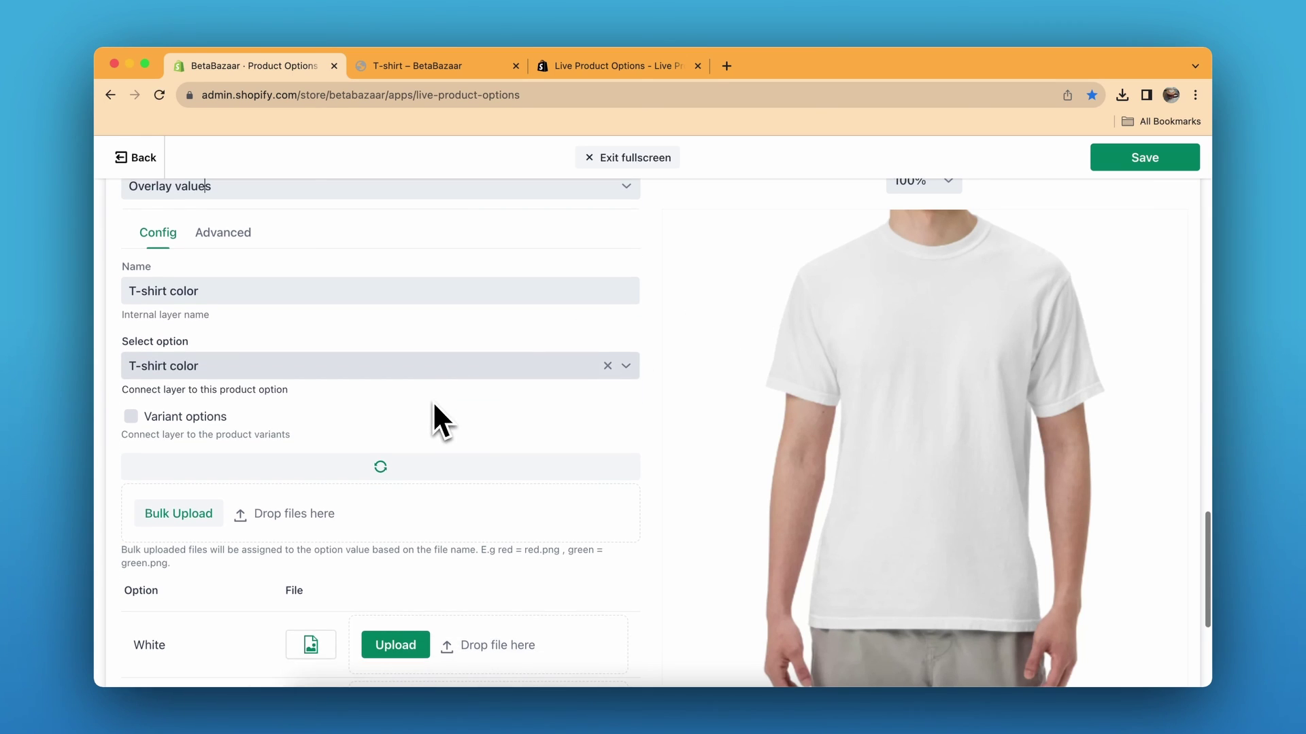
pyautogui.scroll(-3, 406, 452)
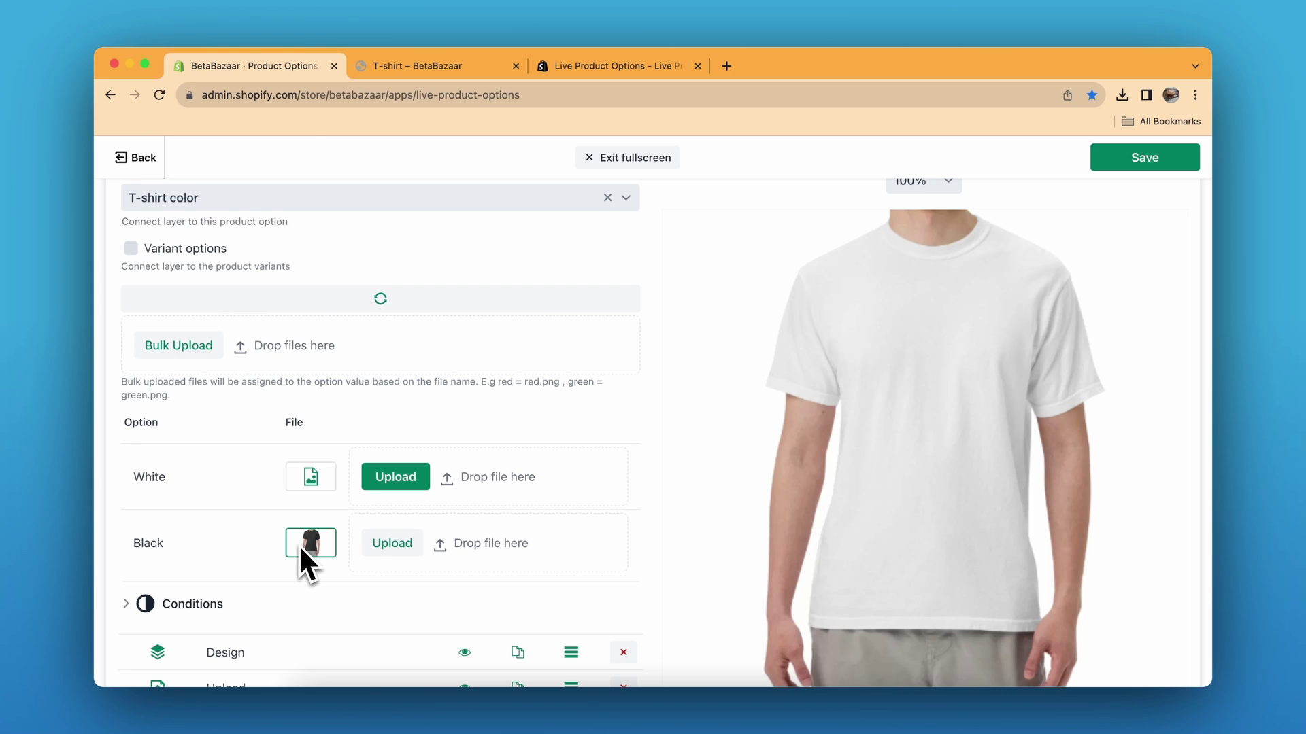
pyautogui.scroll(-1, 299, 544)
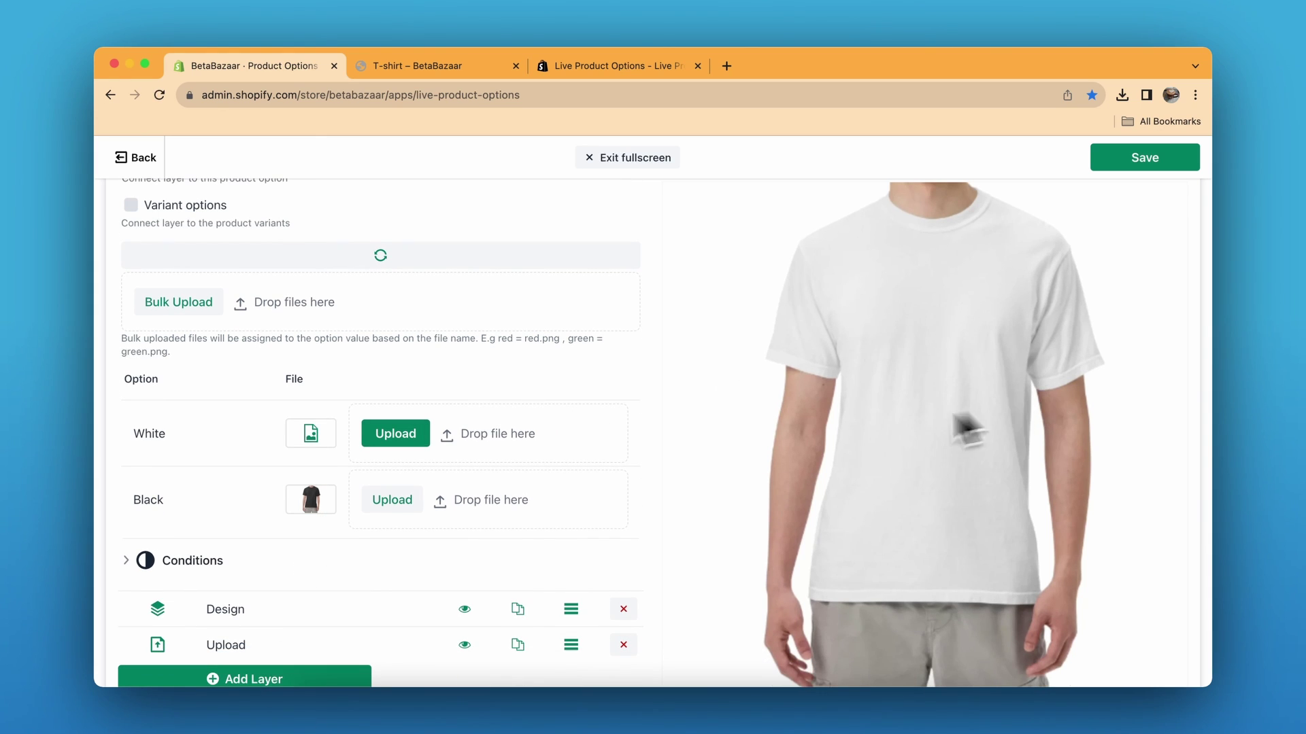
pyautogui.scroll(-1, 346, 461)
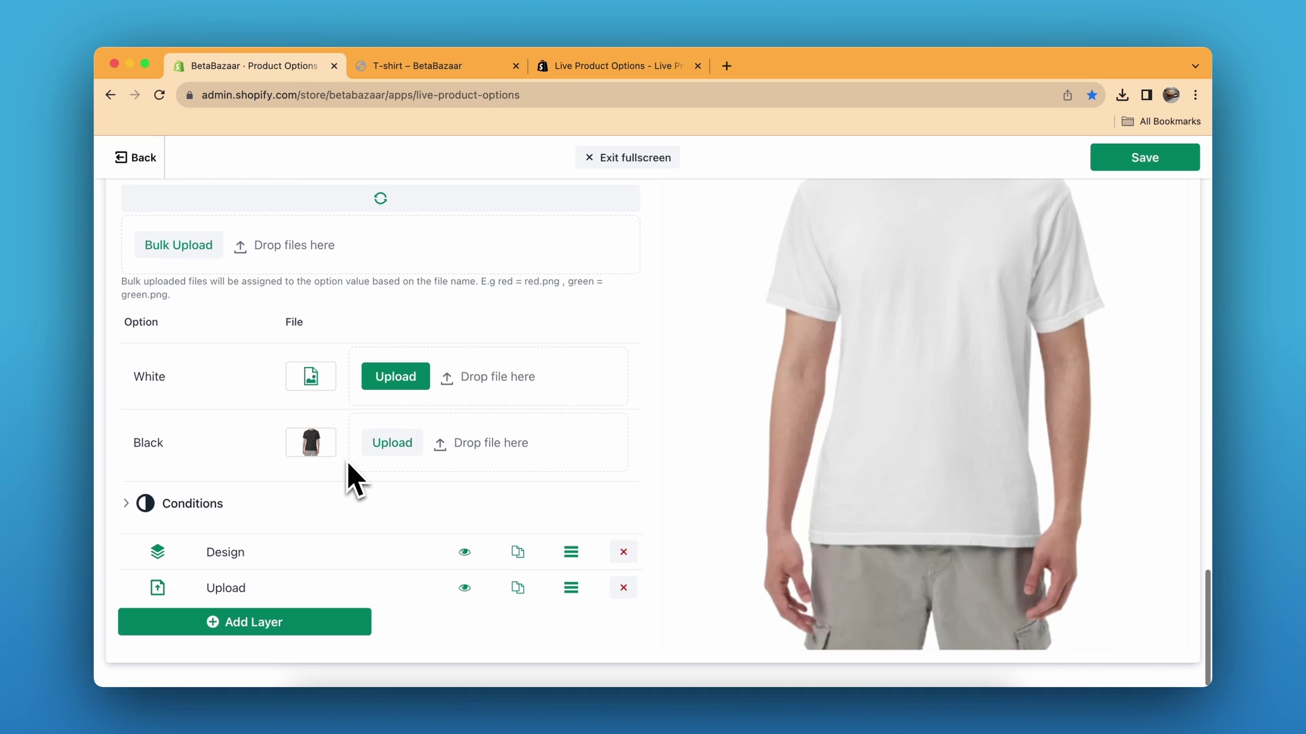
pyautogui.scroll(8, 381, 401)
# In the T-shirt color layer's Advanced settings, try Box, then leave Area on Full
pyautogui.scroll(2, 361, 382)
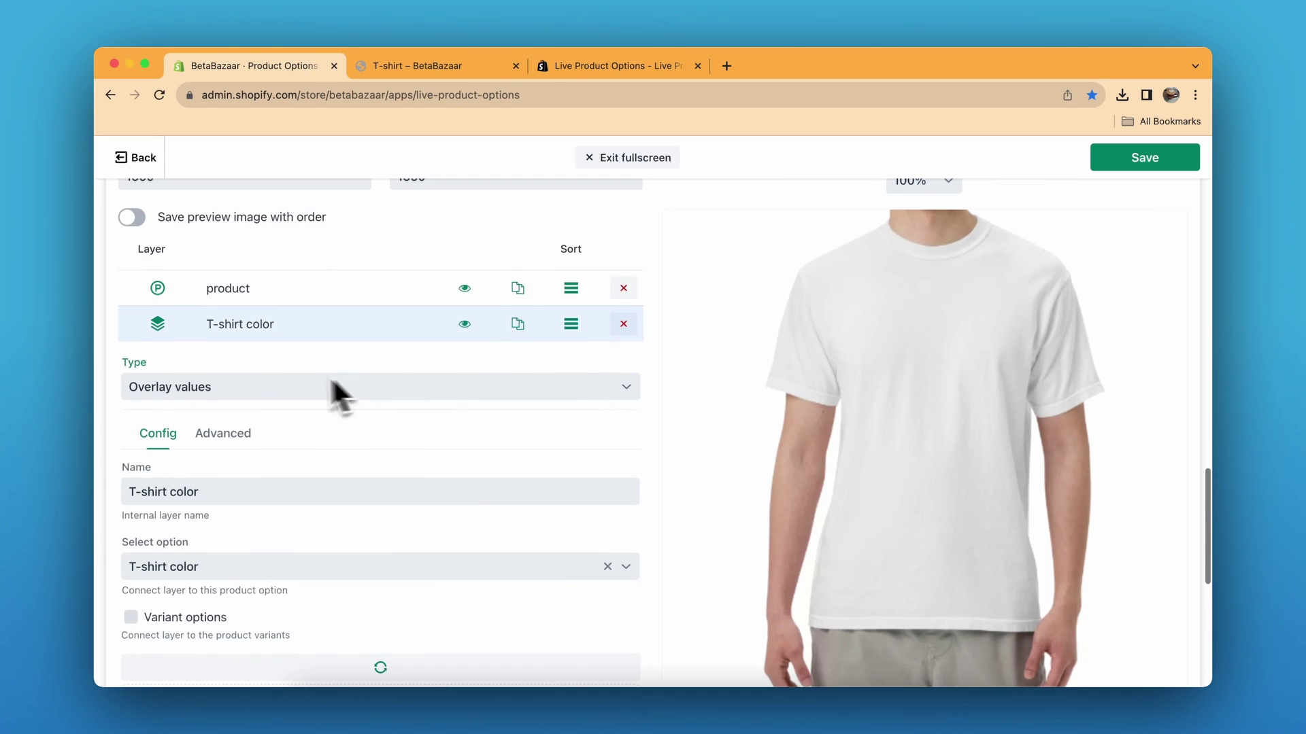
pyautogui.click(227, 435)
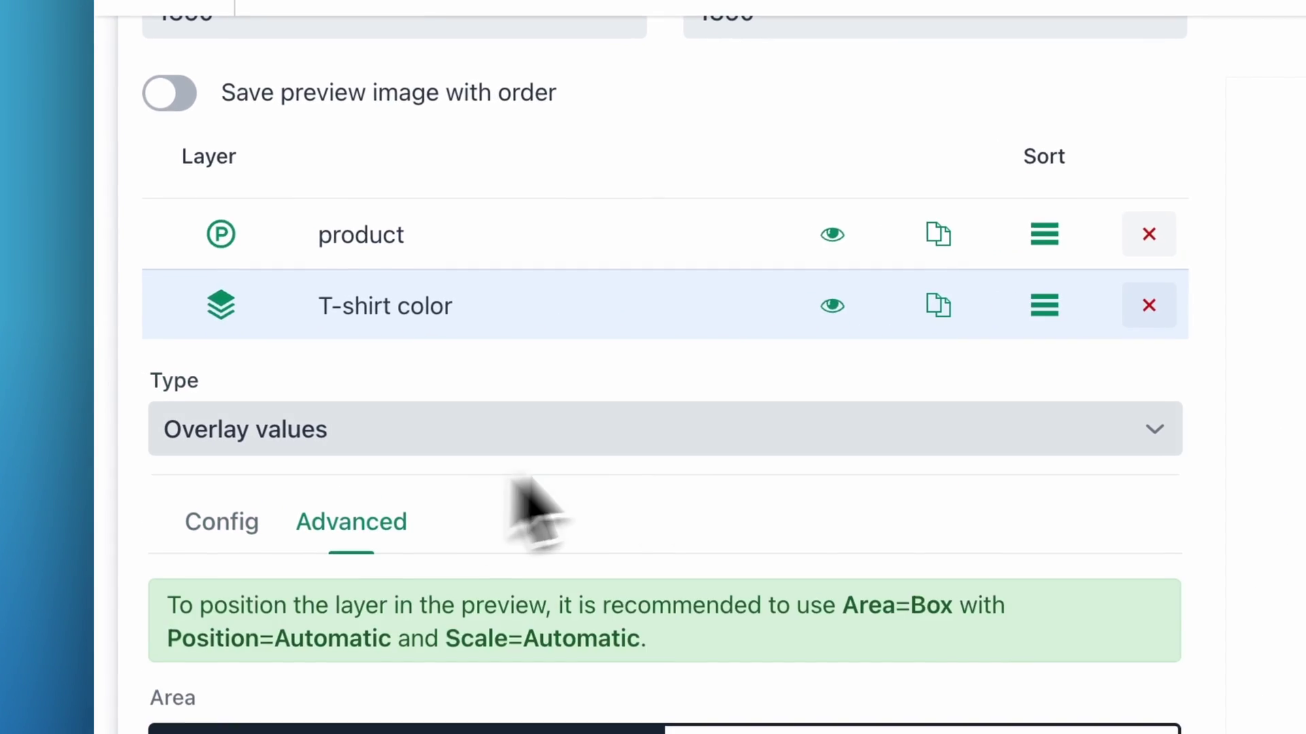
pyautogui.scroll(-6, 538, 510)
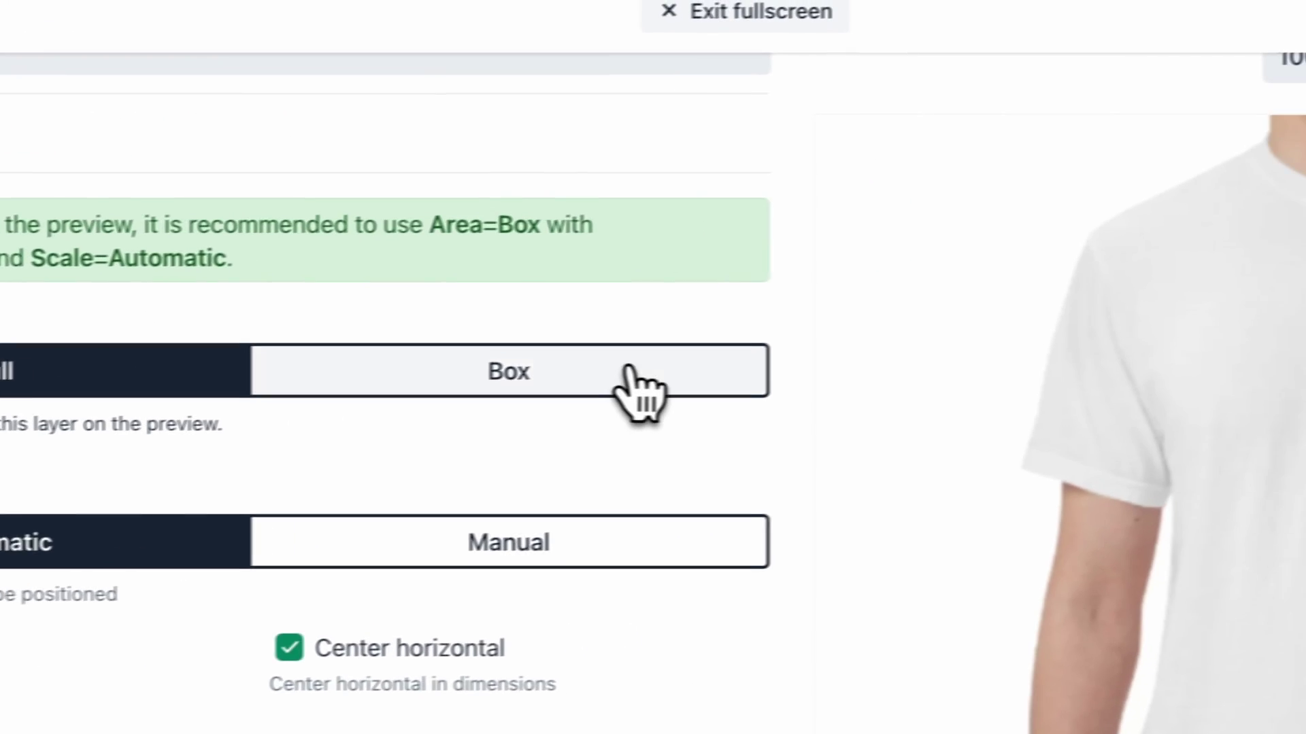
pyautogui.click(1038, 333)
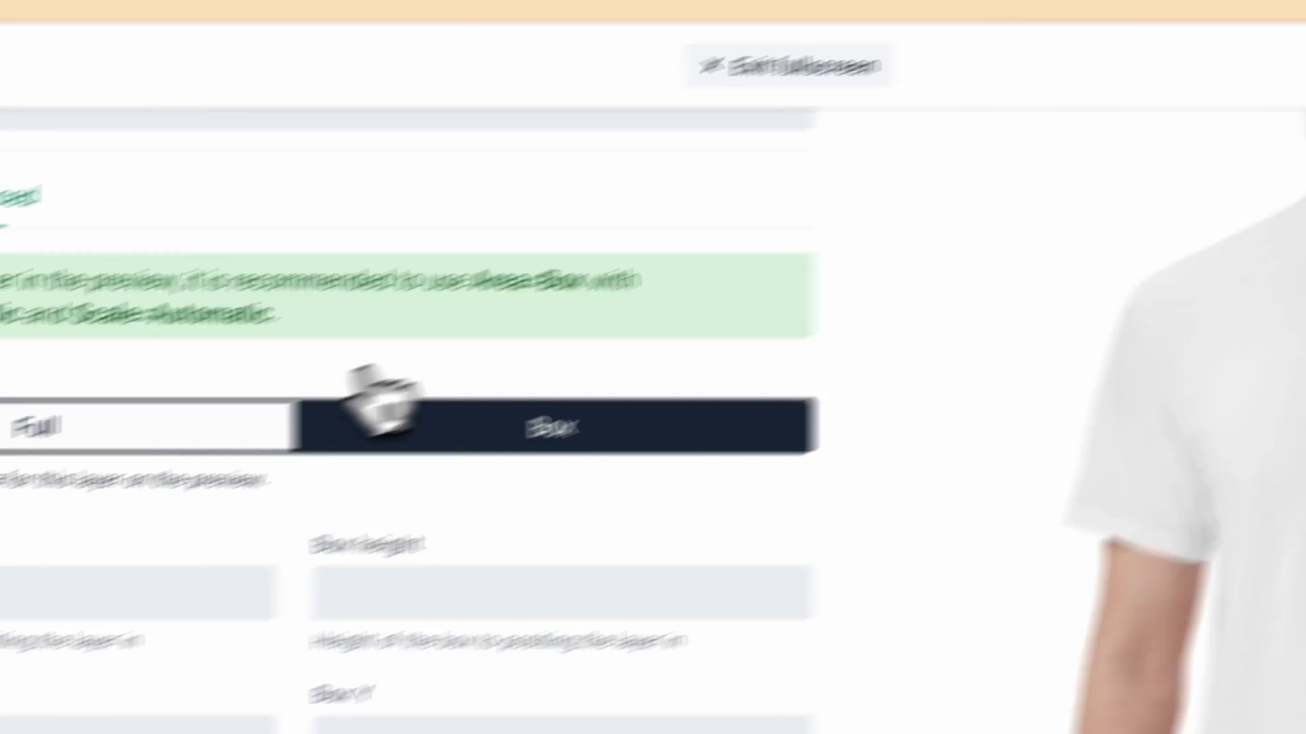
pyautogui.click(87, 435)
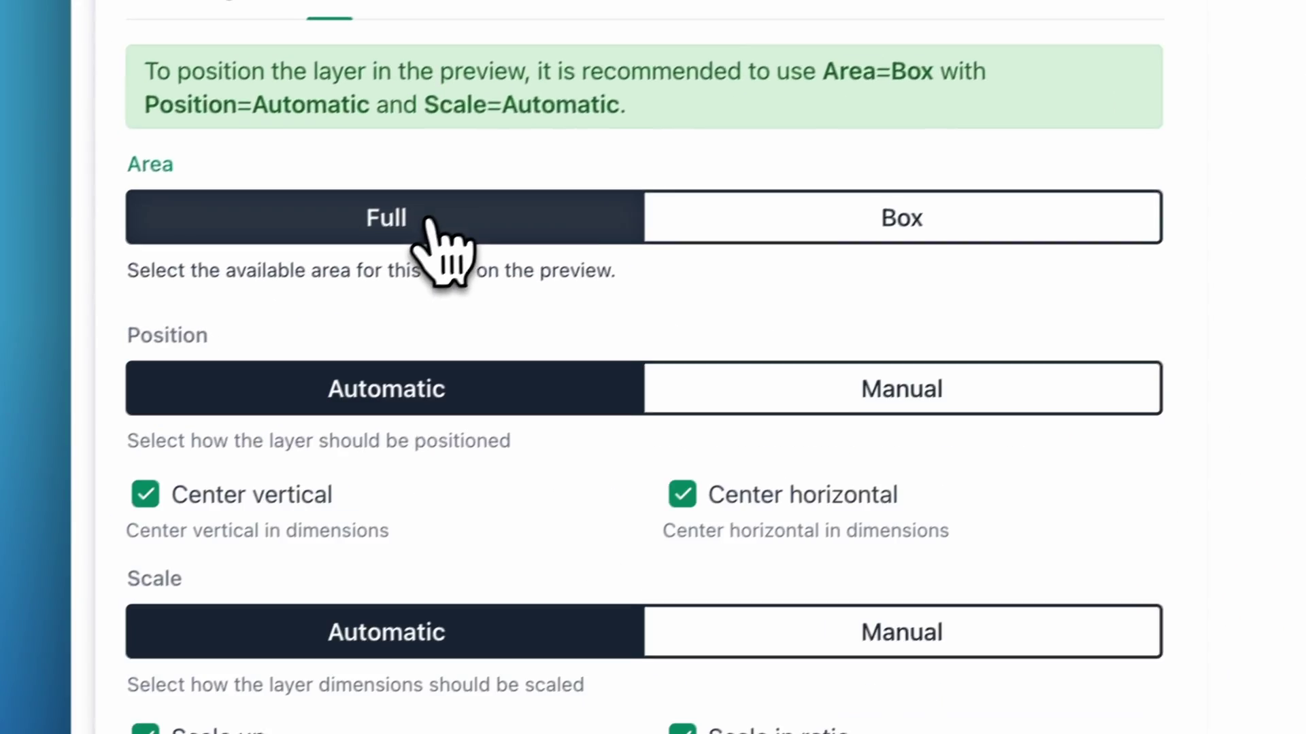
pyautogui.scroll(-5, 819, 238)
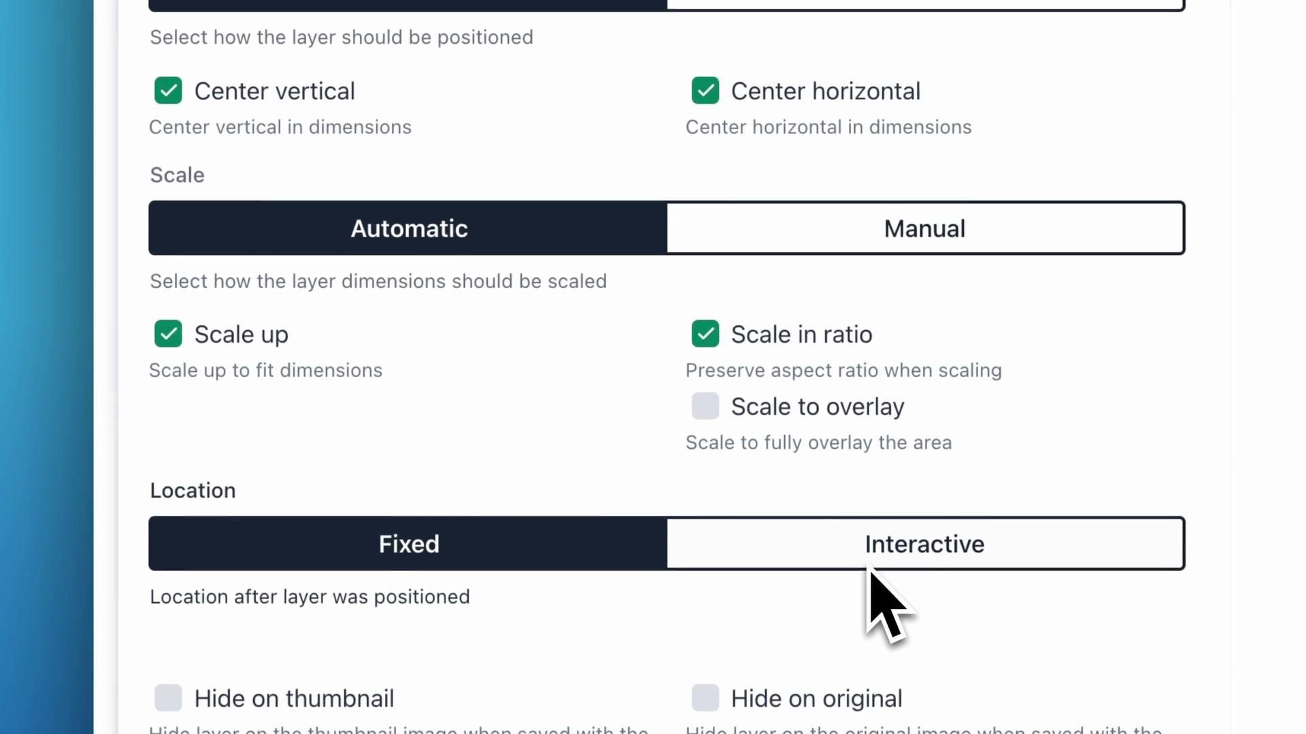
pyautogui.scroll(10, 870, 571)
pyautogui.scroll(3, 870, 568)
# Collapse the T-shirt color layer, open the Design layer, and keep its type as Overlay values
pyautogui.click(406, 289)
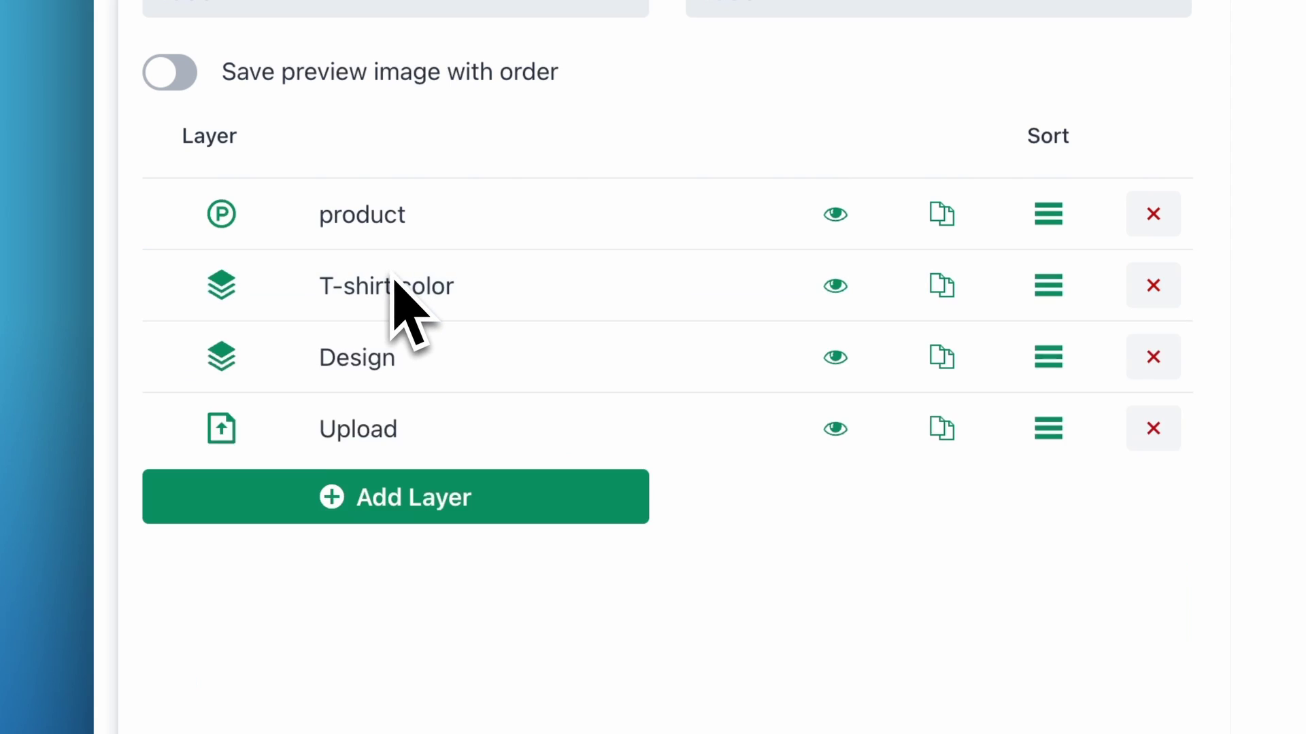
pyautogui.scroll(-2, 393, 291)
pyautogui.click(373, 225)
pyautogui.scroll(-4, 374, 245)
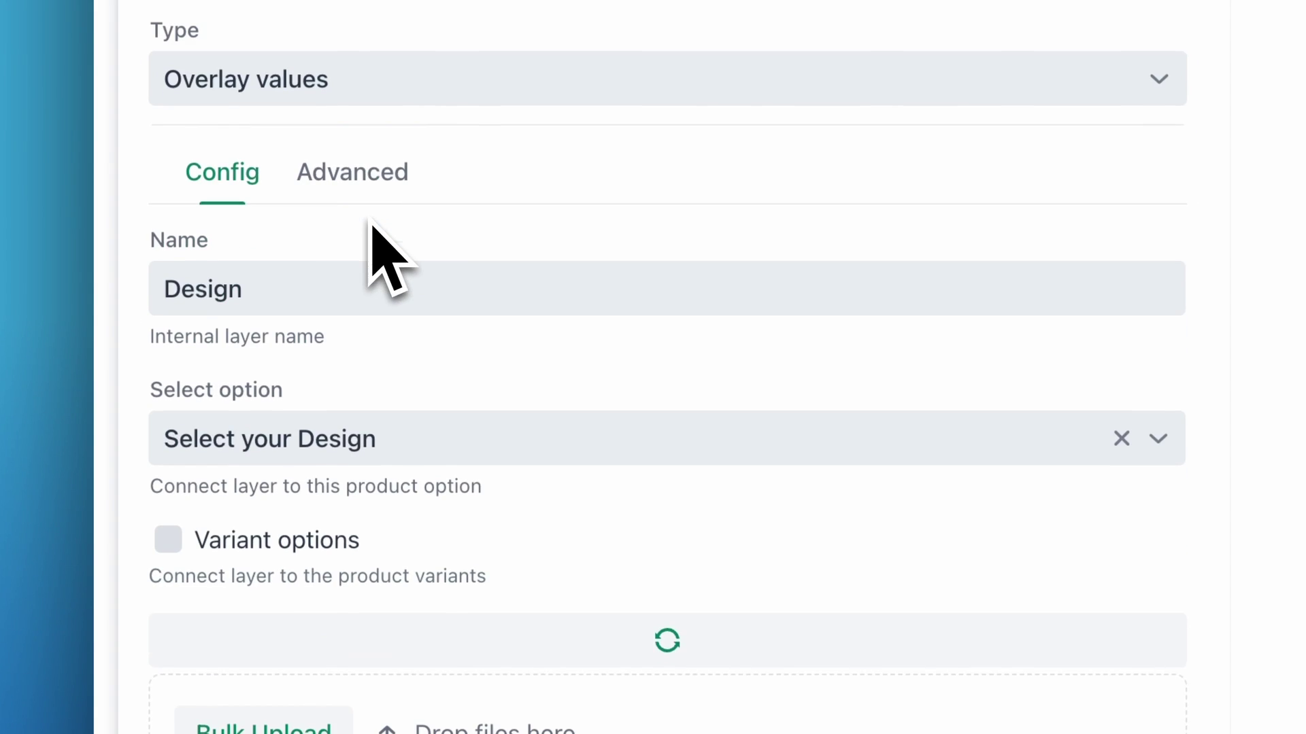
pyautogui.scroll(2, 306, 269)
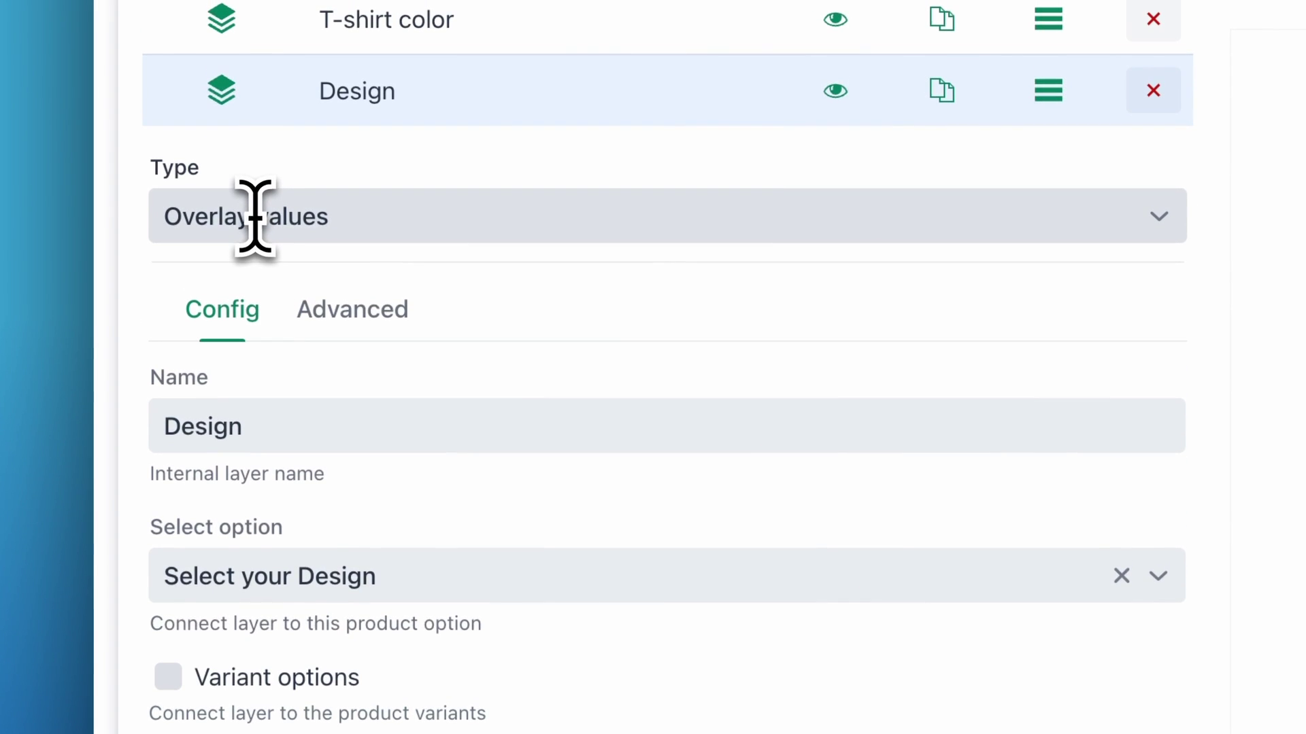
pyautogui.click(255, 221)
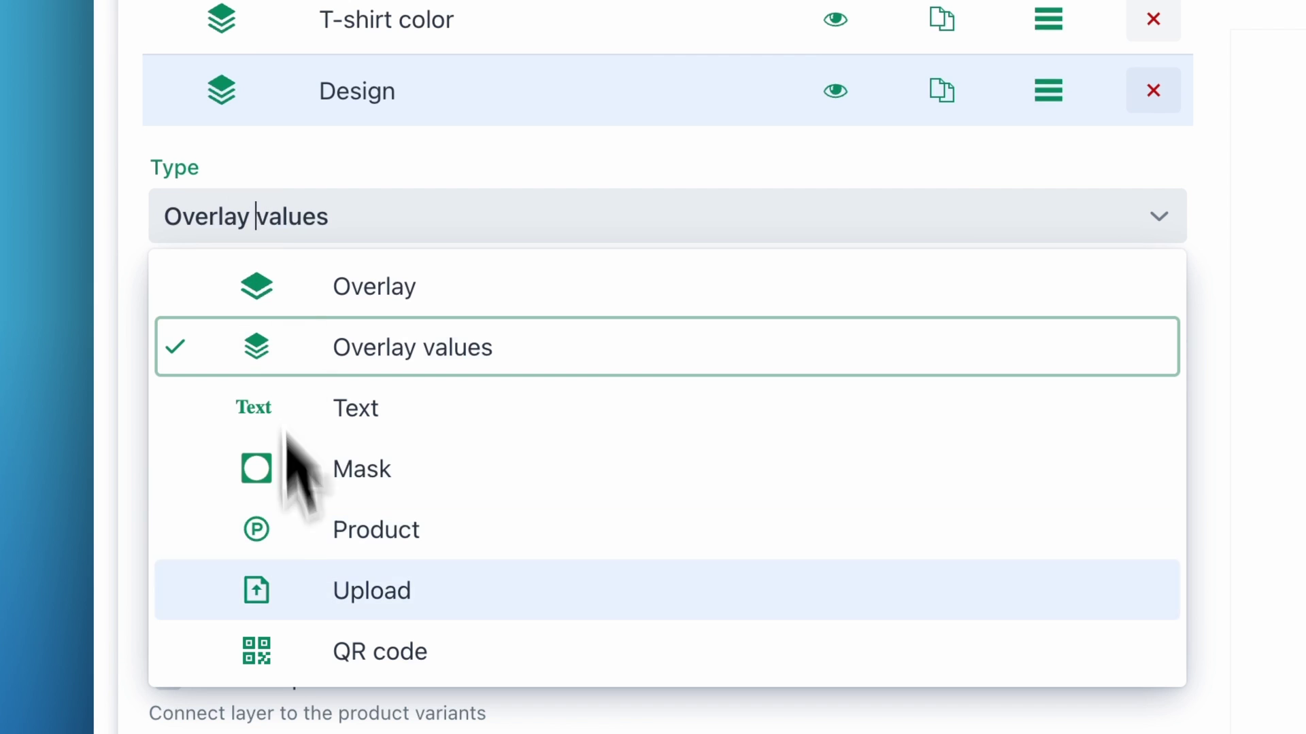
pyautogui.click(400, 216)
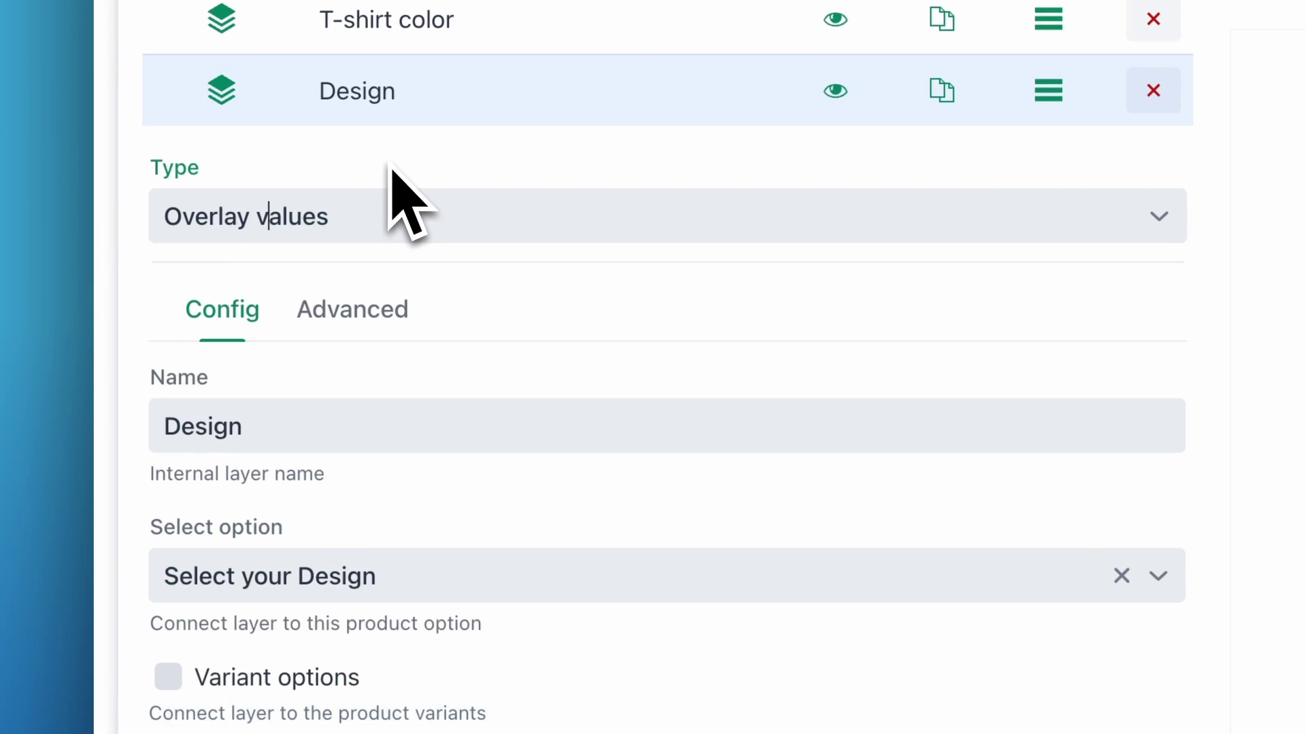
# Select the tiger swatch to preview the tiger design on the T-shirt
pyautogui.scroll(-2, 393, 180)
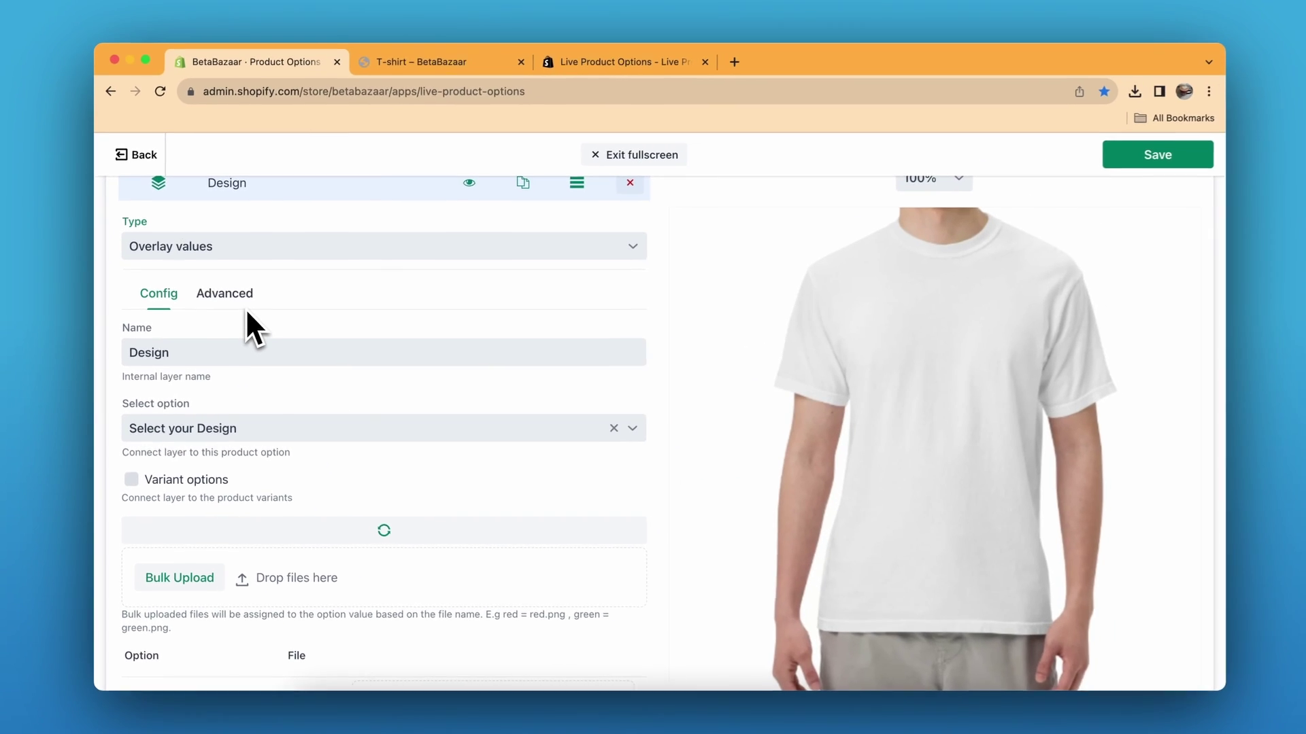
pyautogui.scroll(-1, 245, 313)
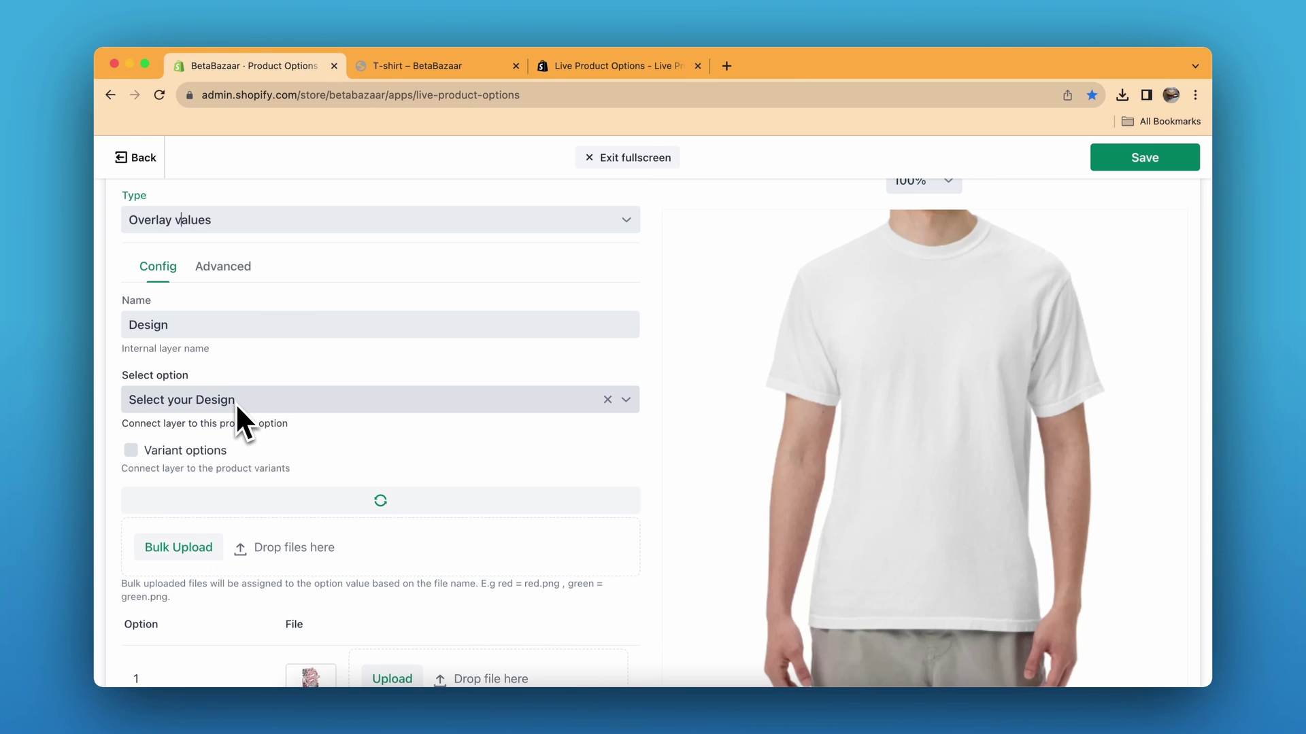
pyautogui.scroll(-1, 235, 403)
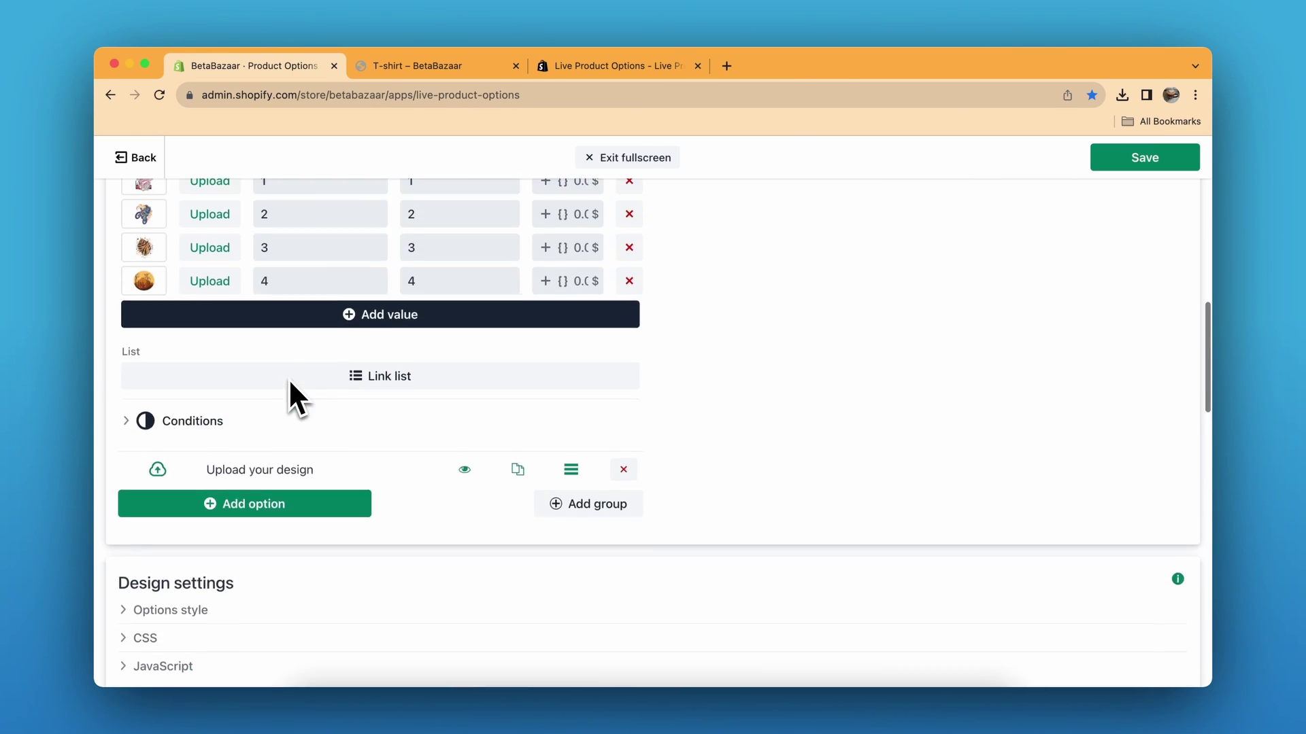
pyautogui.scroll(6, 288, 378)
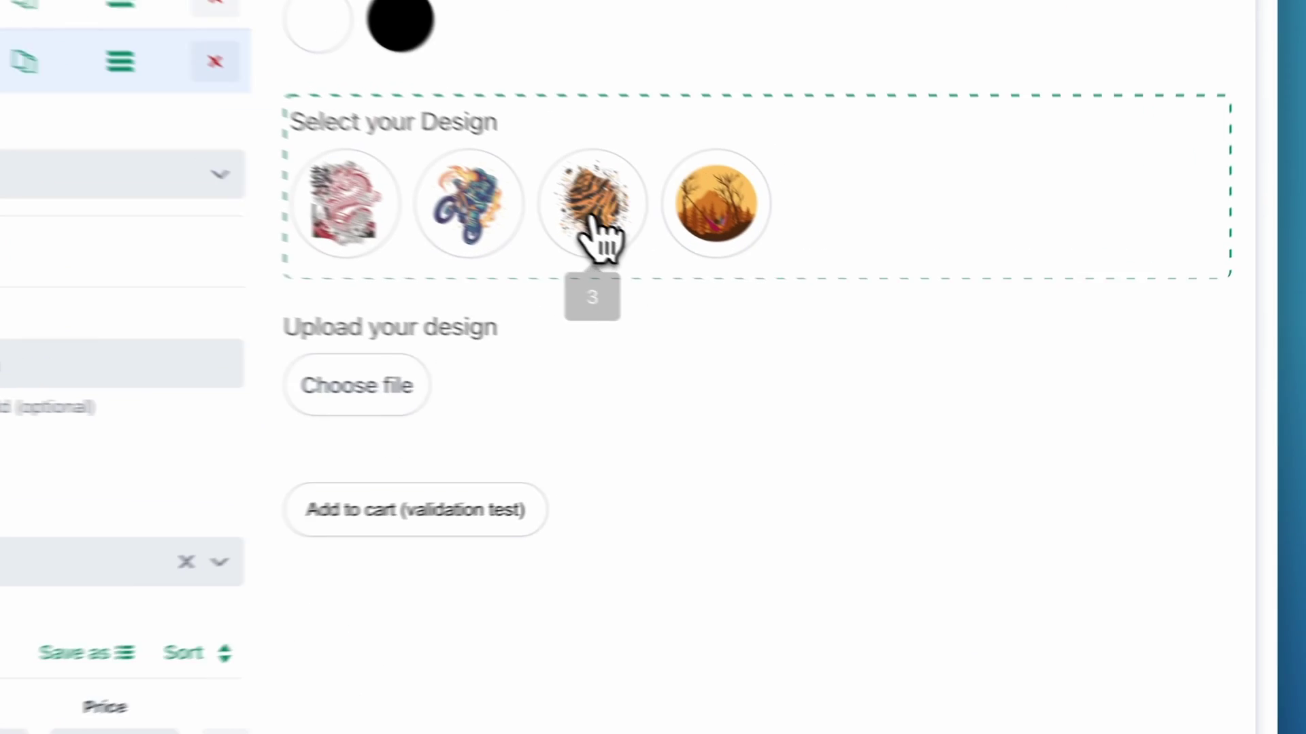
pyautogui.click(828, 324)
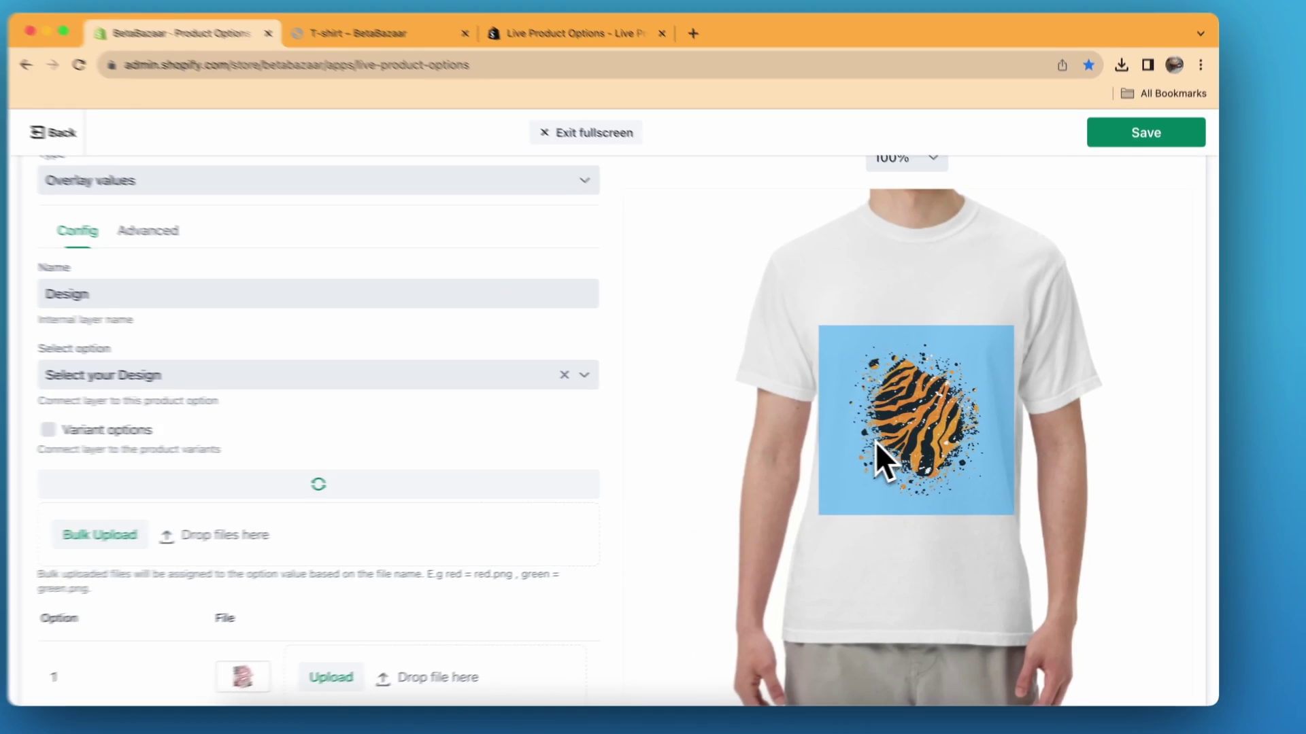
pyautogui.scroll(-5, 253, 524)
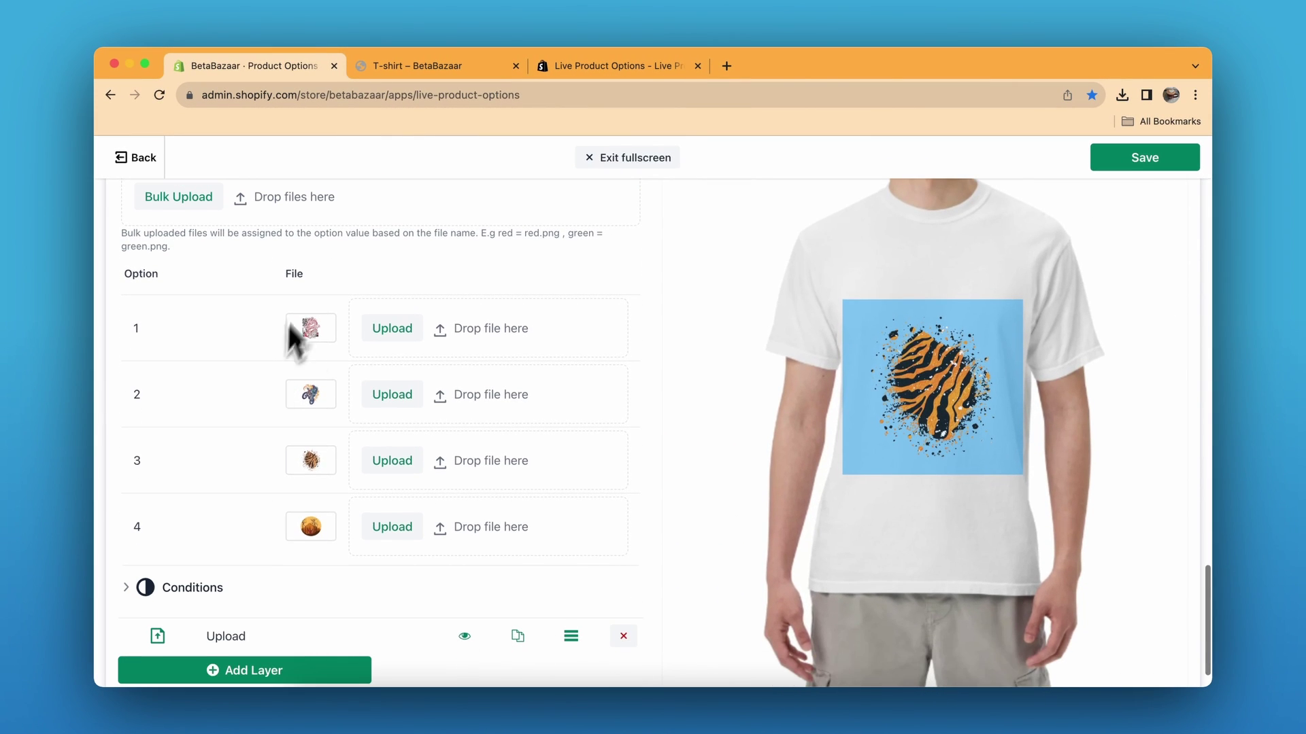
pyautogui.scroll(10, 361, 476)
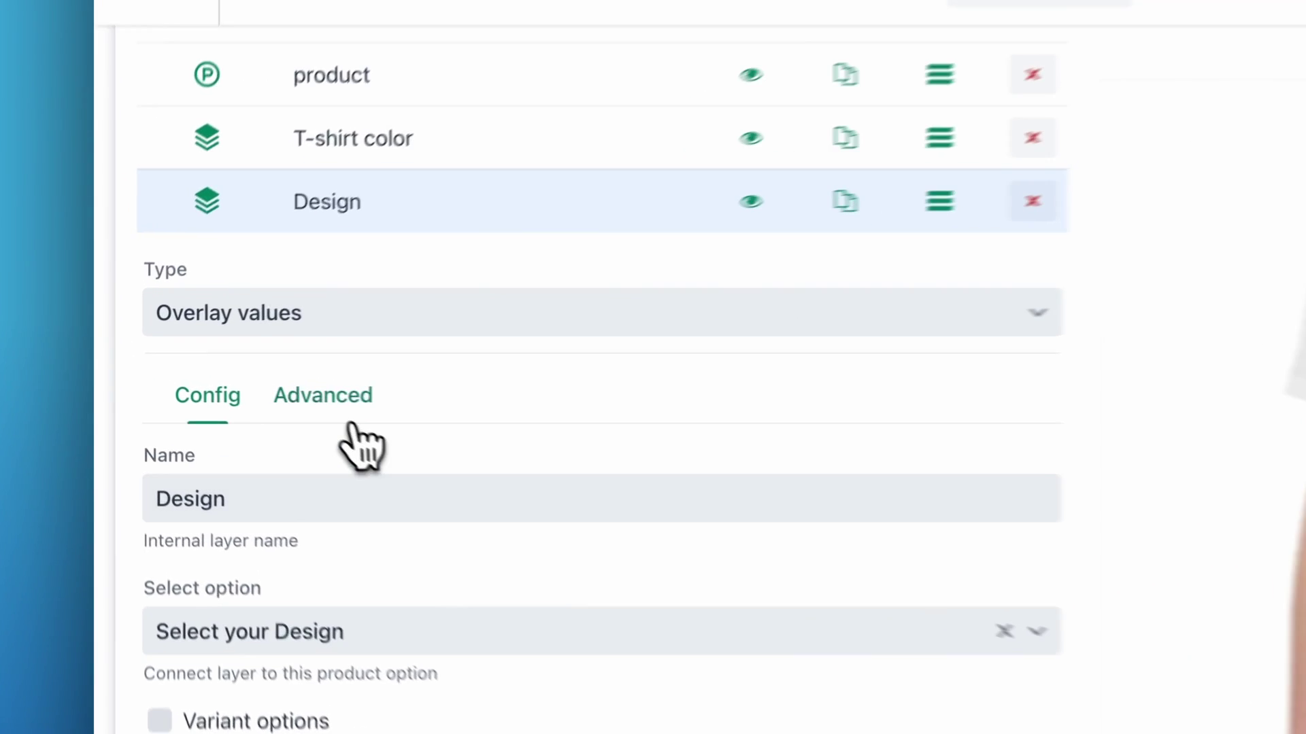
# In the Design layer's Advanced settings, try Interactive location, revert to Fixed, and return to Config
pyautogui.click(351, 421)
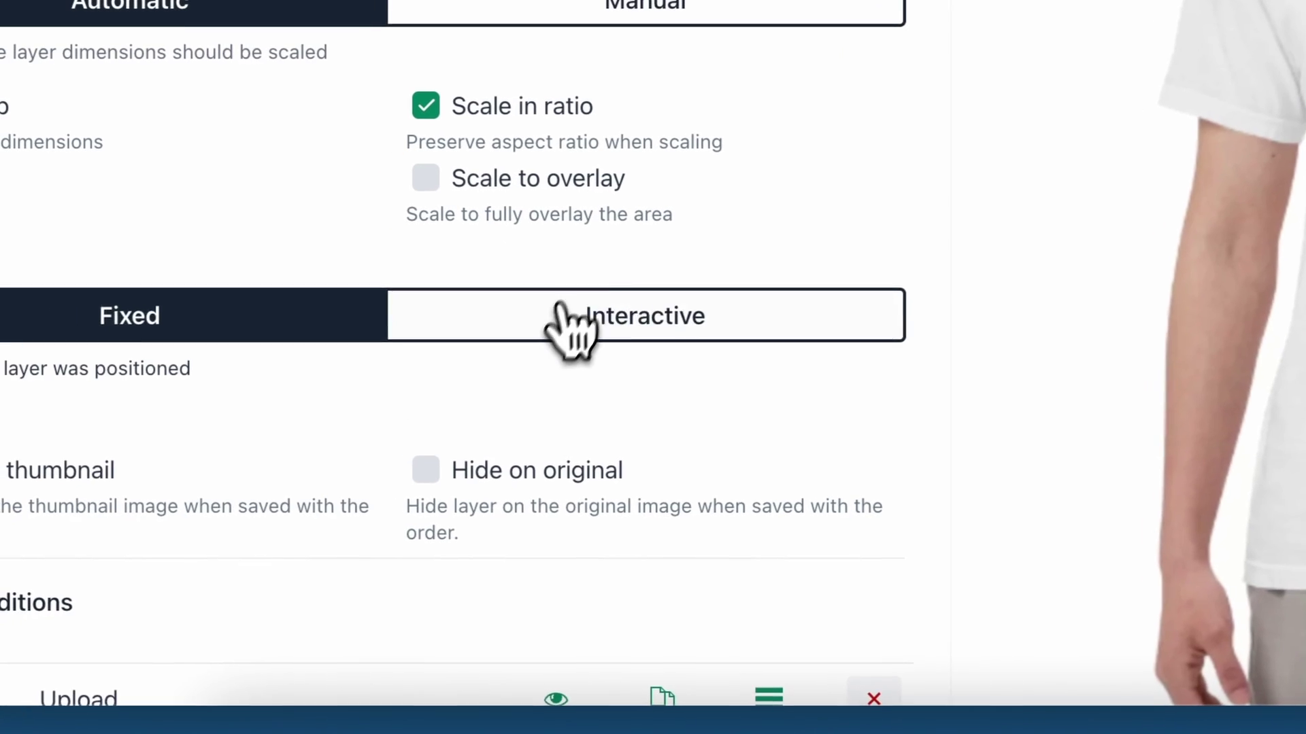
pyautogui.click(559, 306)
pyautogui.click(928, 516)
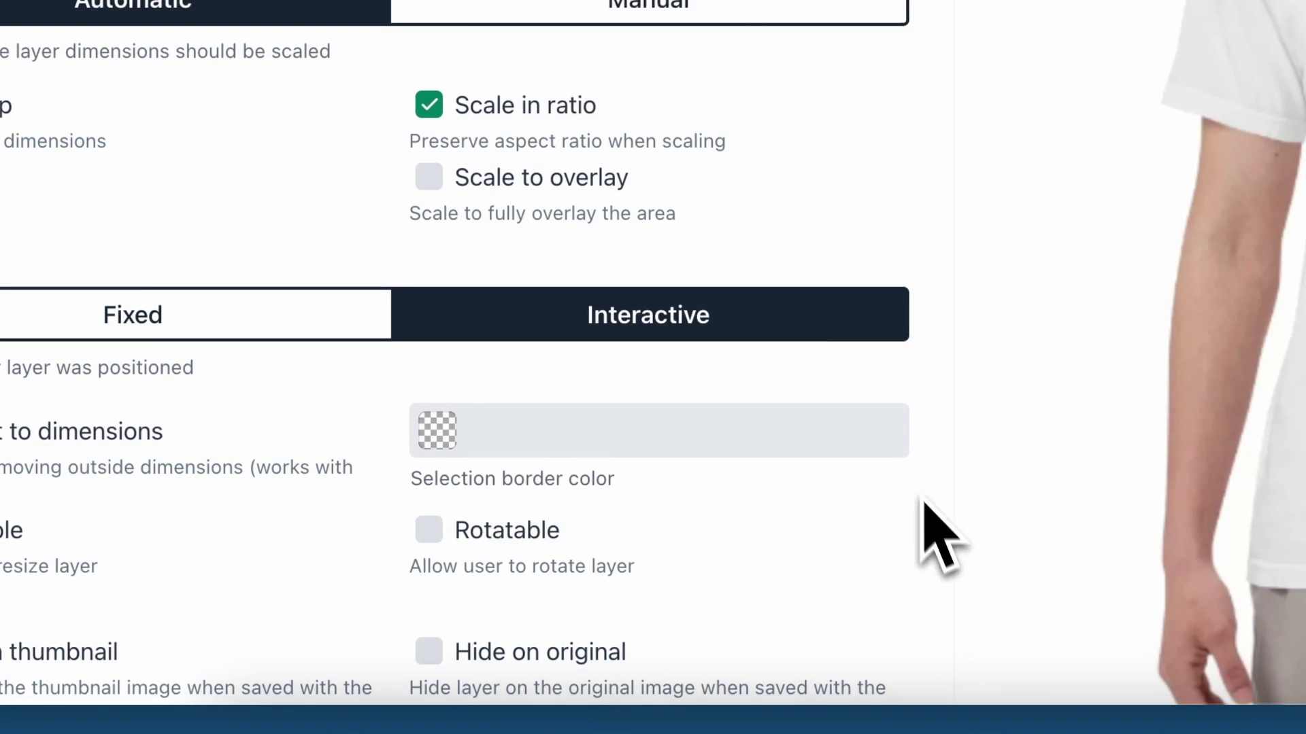
pyautogui.click(251, 314)
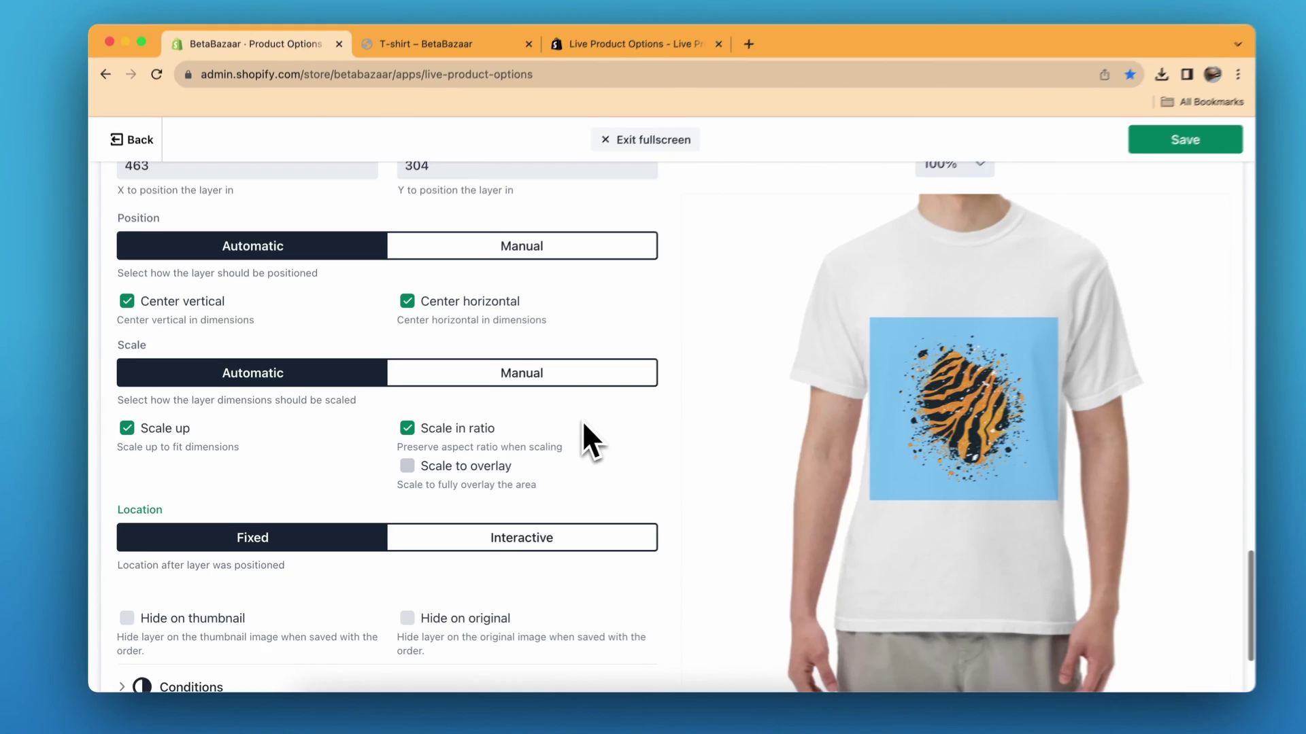
pyautogui.scroll(3, 582, 420)
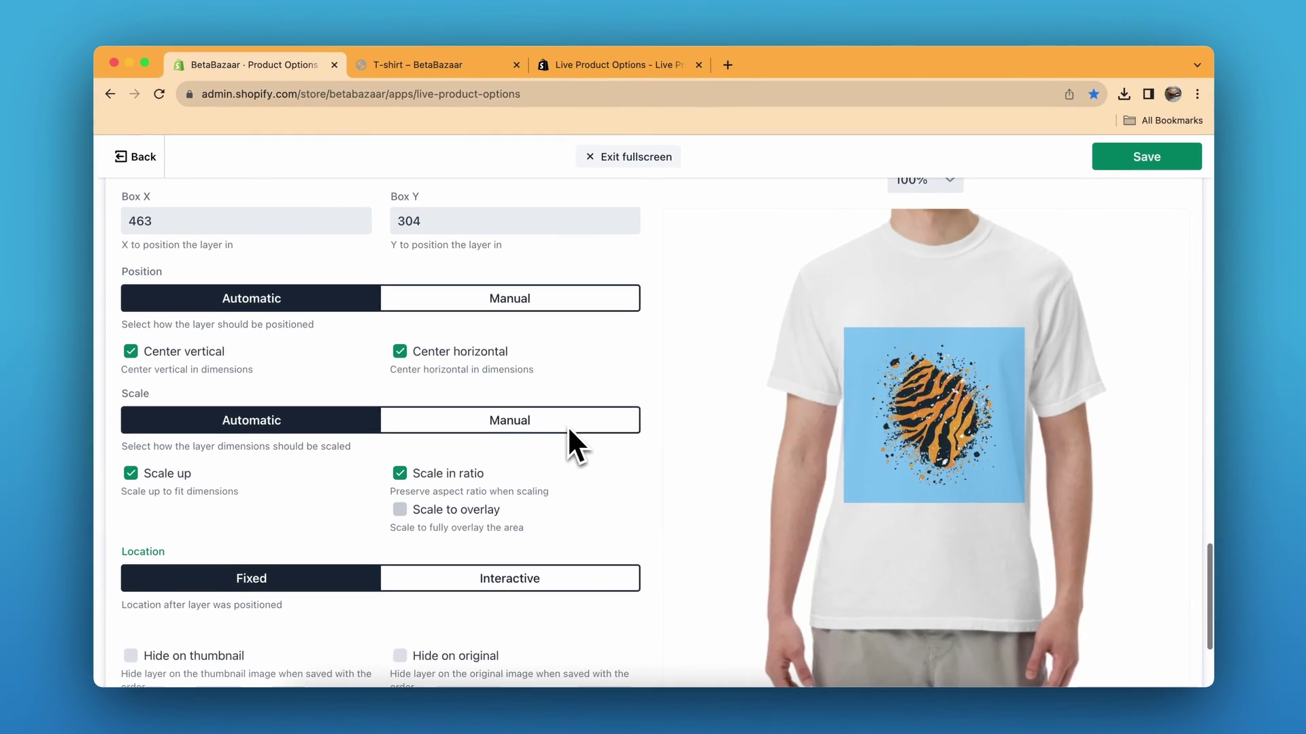
pyautogui.scroll(-5, 479, 381)
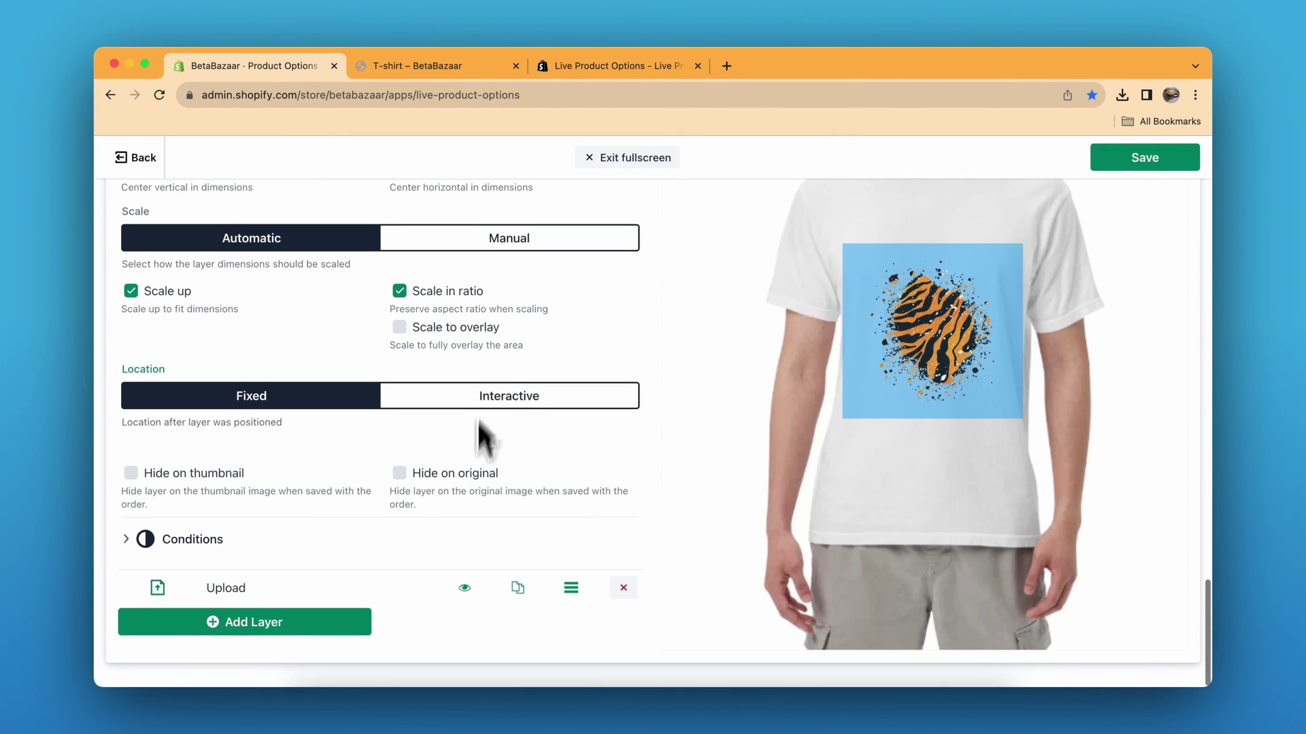
pyautogui.scroll(10, 519, 548)
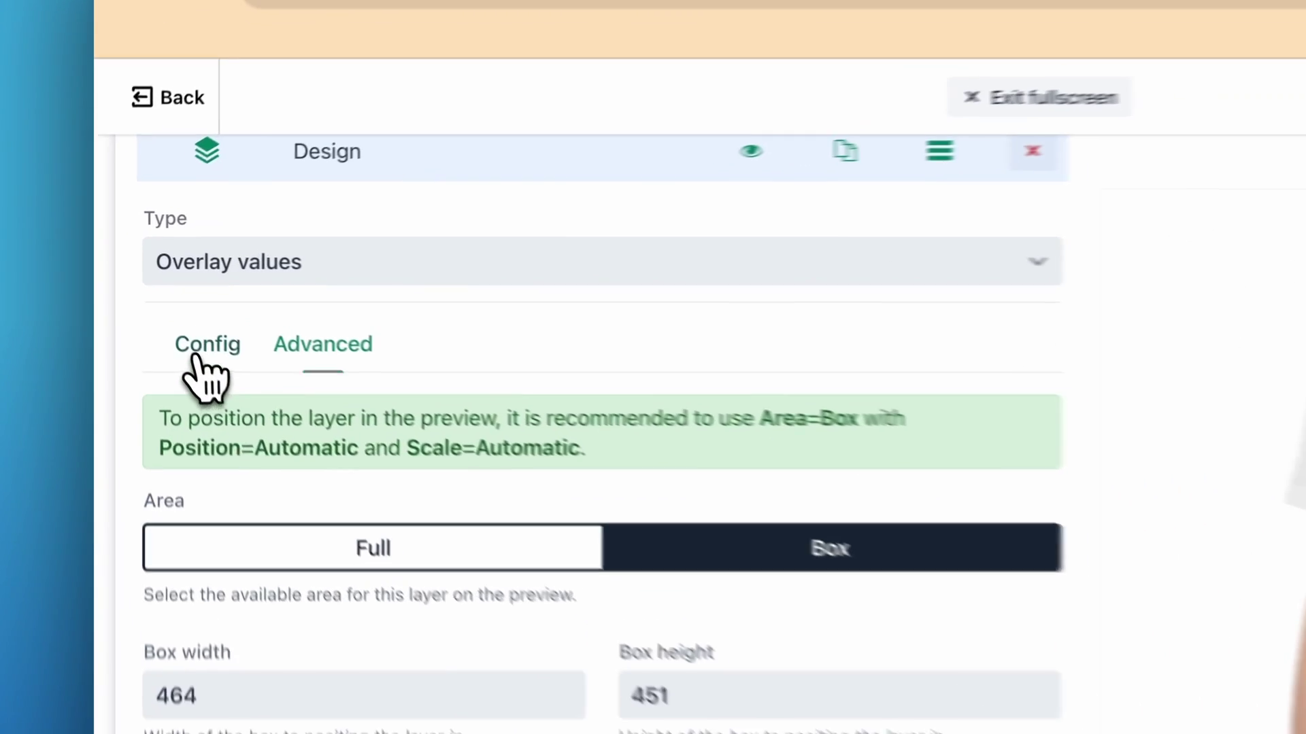
pyautogui.click(158, 298)
pyautogui.scroll(-8, 311, 336)
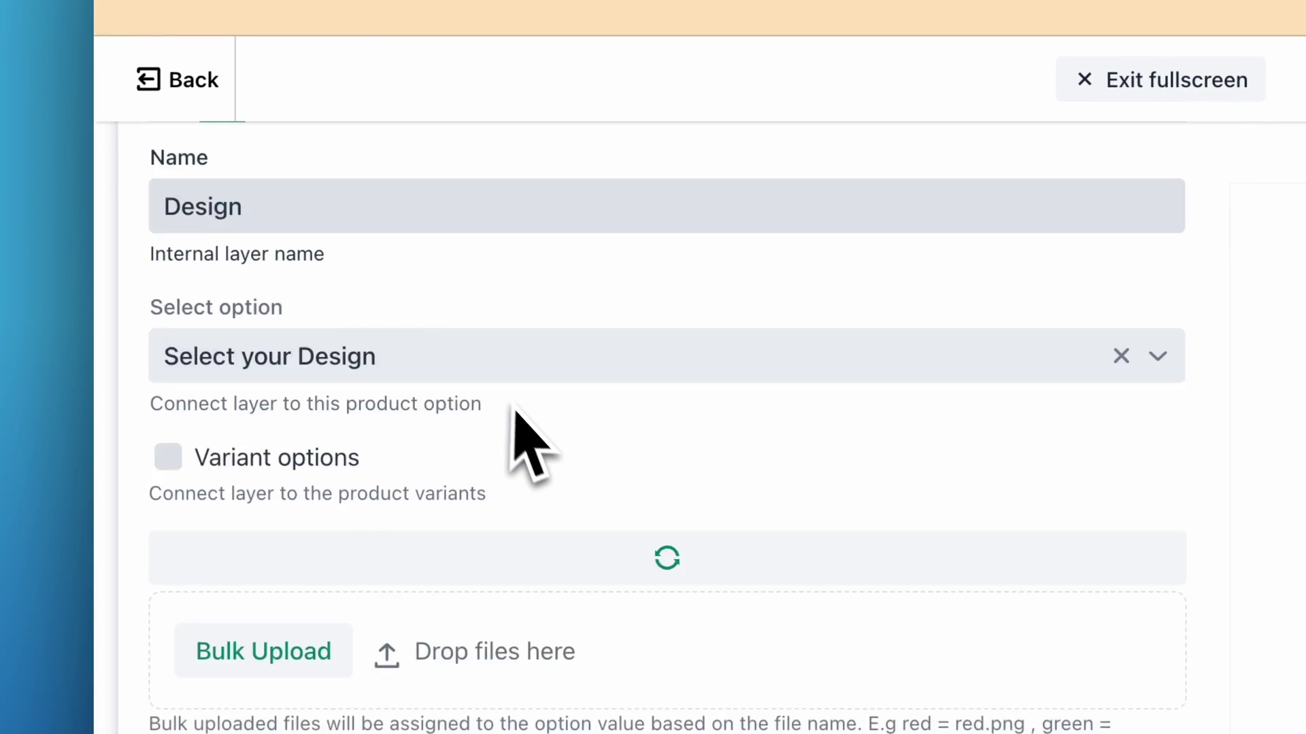
pyautogui.scroll(5, 527, 435)
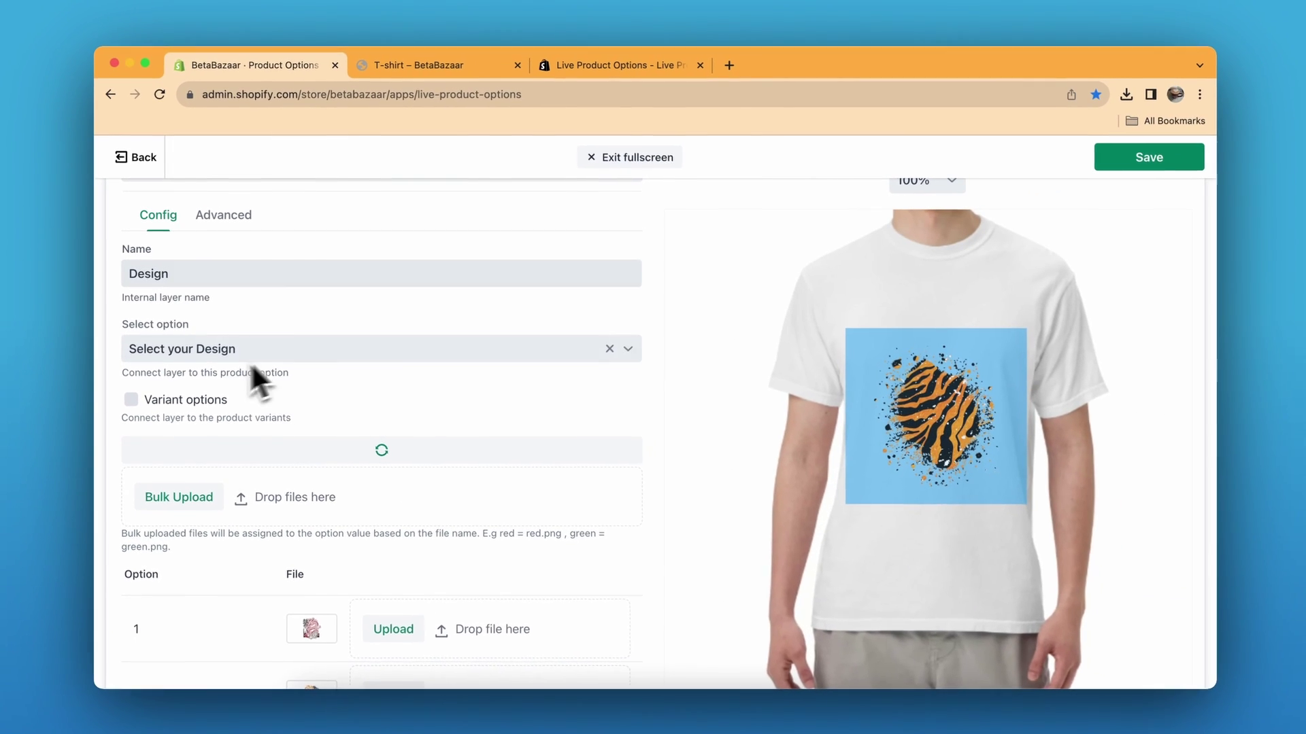
pyautogui.scroll(2, 372, 422)
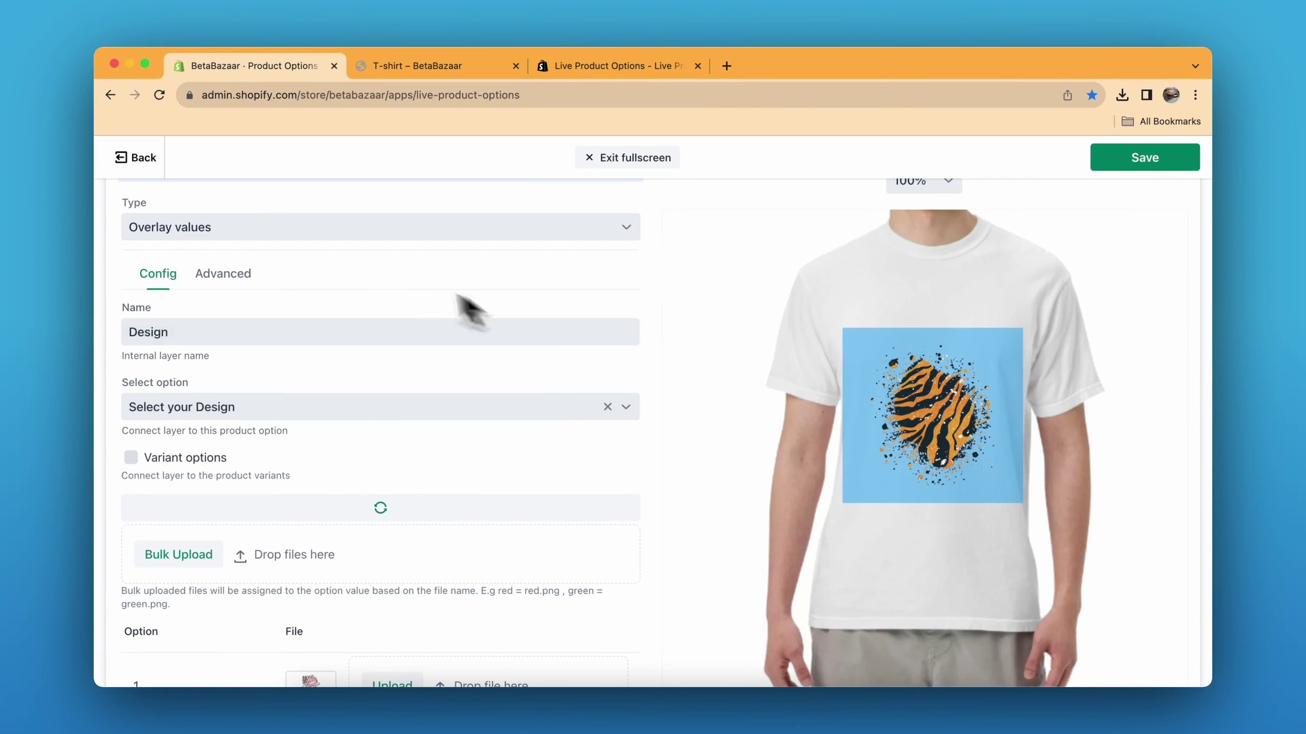
pyautogui.scroll(5, 326, 297)
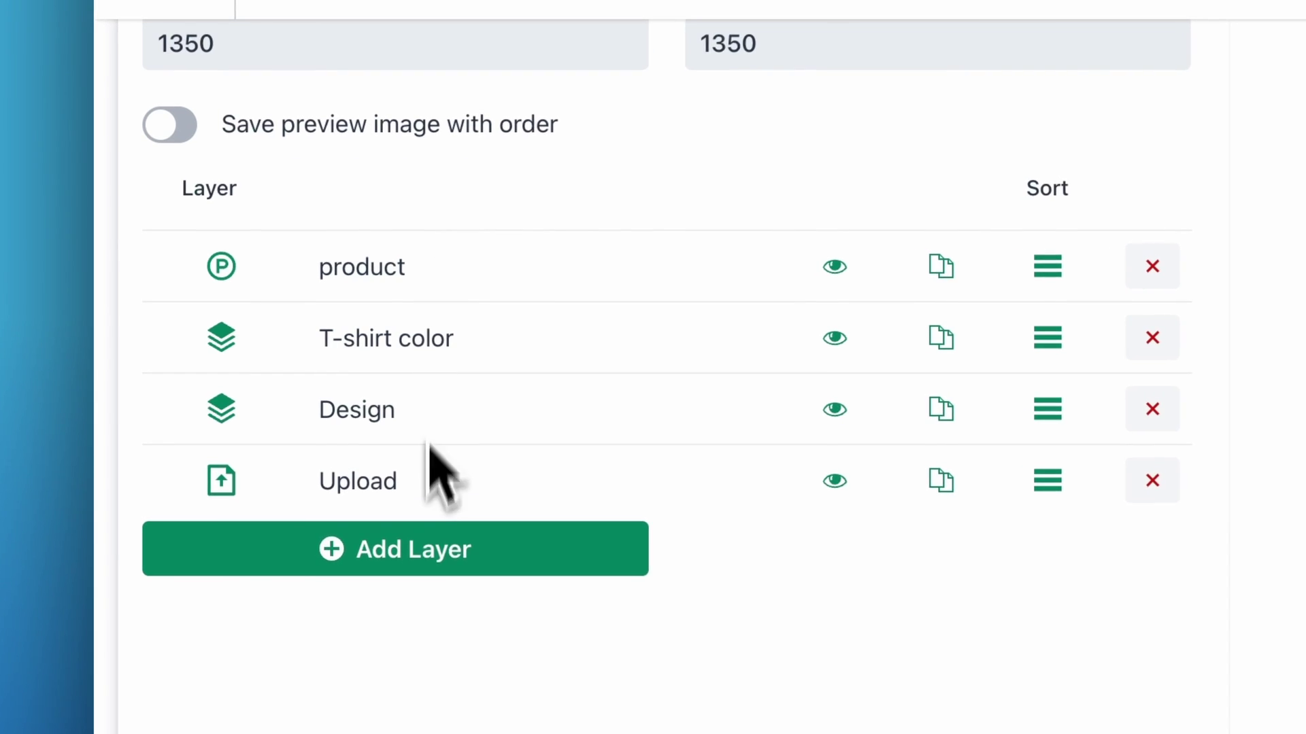
# Open the Upload layer's settings and keep its type as Upload
pyautogui.click(259, 418)
pyautogui.scroll(-3, 423, 496)
pyautogui.click(357, 411)
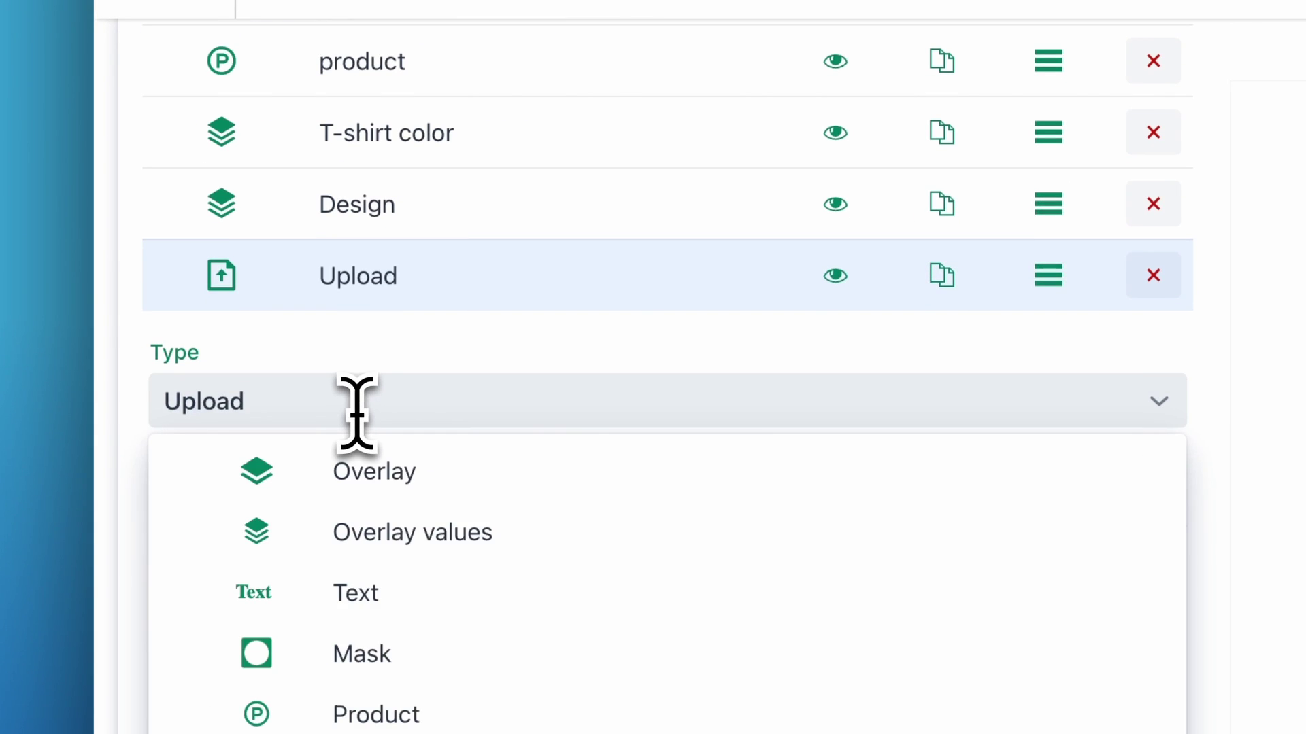
pyautogui.scroll(-3, 399, 626)
pyautogui.click(466, 213)
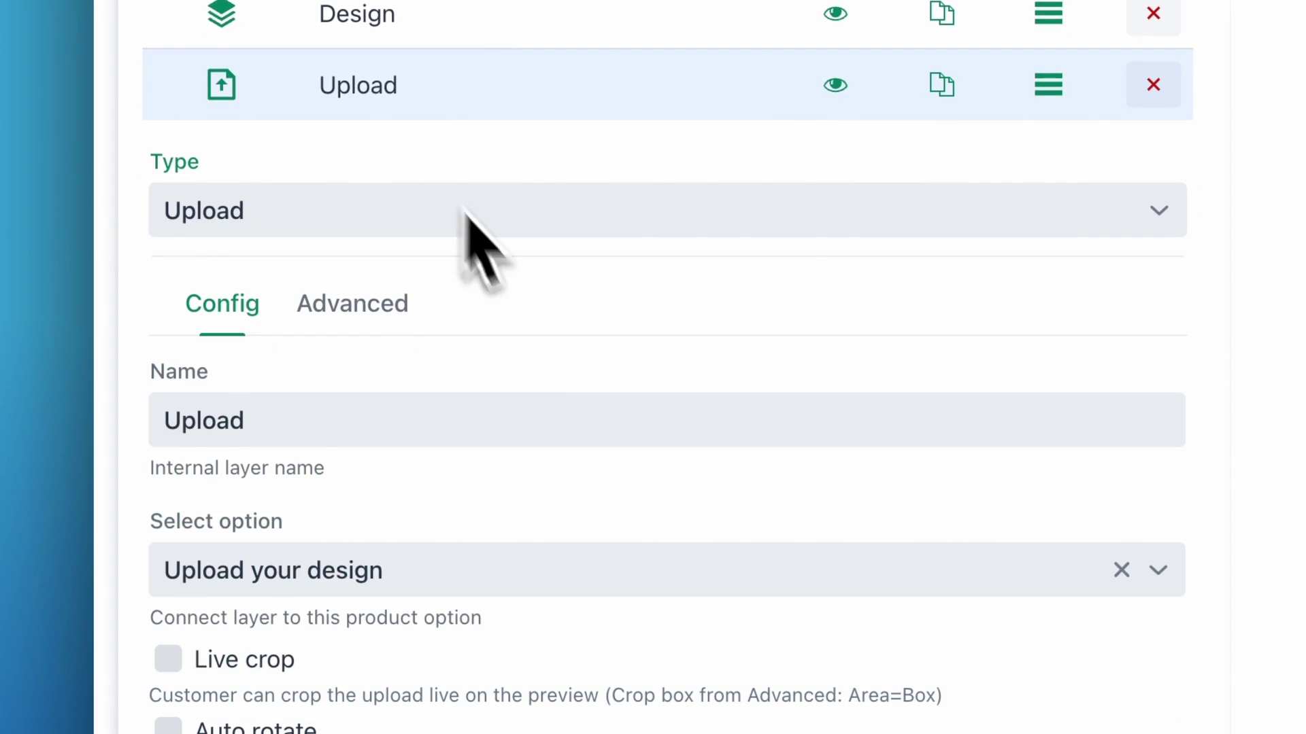
pyautogui.scroll(-4, 548, 364)
pyautogui.scroll(2, 422, 218)
# Make the 461 × 960 upload box at X 463, Y 127 interactive, resizable and rotatable
pyautogui.click(411, 268)
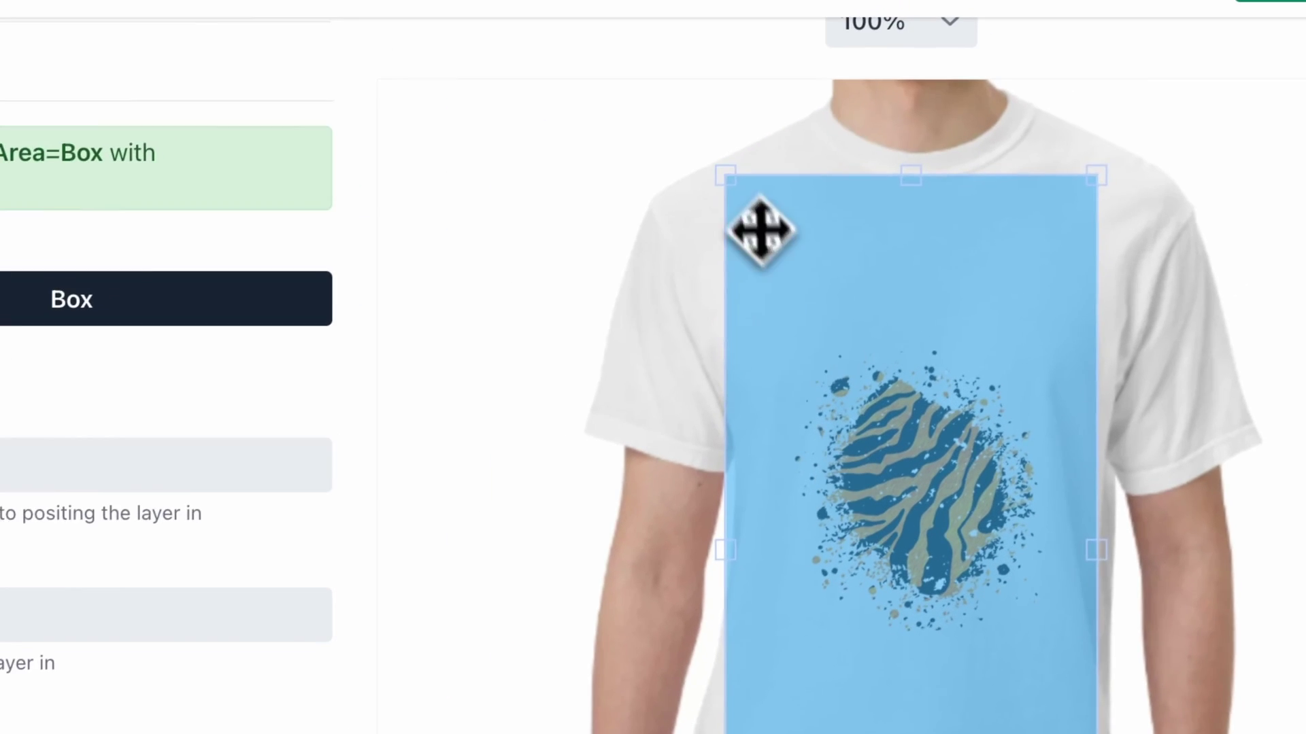
pyautogui.moveTo(760, 230); pyautogui.dragTo(722, 178)
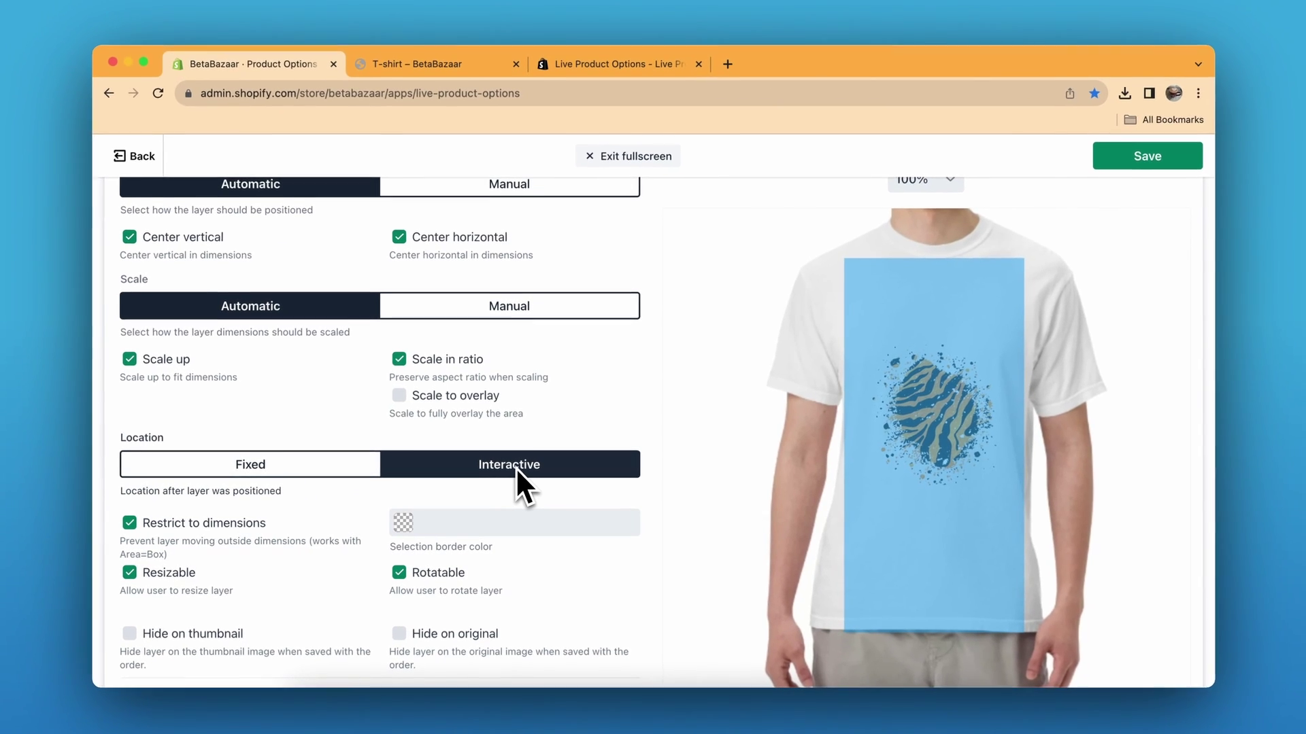
pyautogui.scroll(-2, 516, 473)
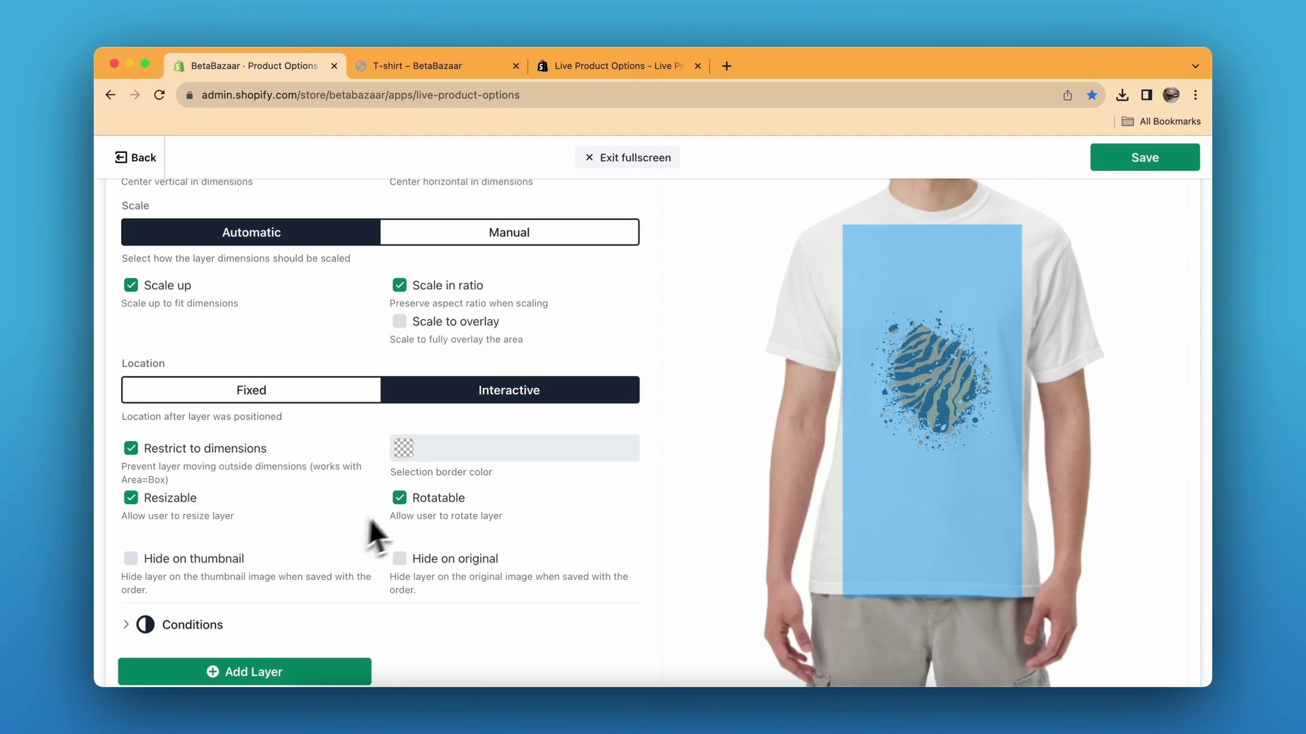
pyautogui.scroll(5, 401, 497)
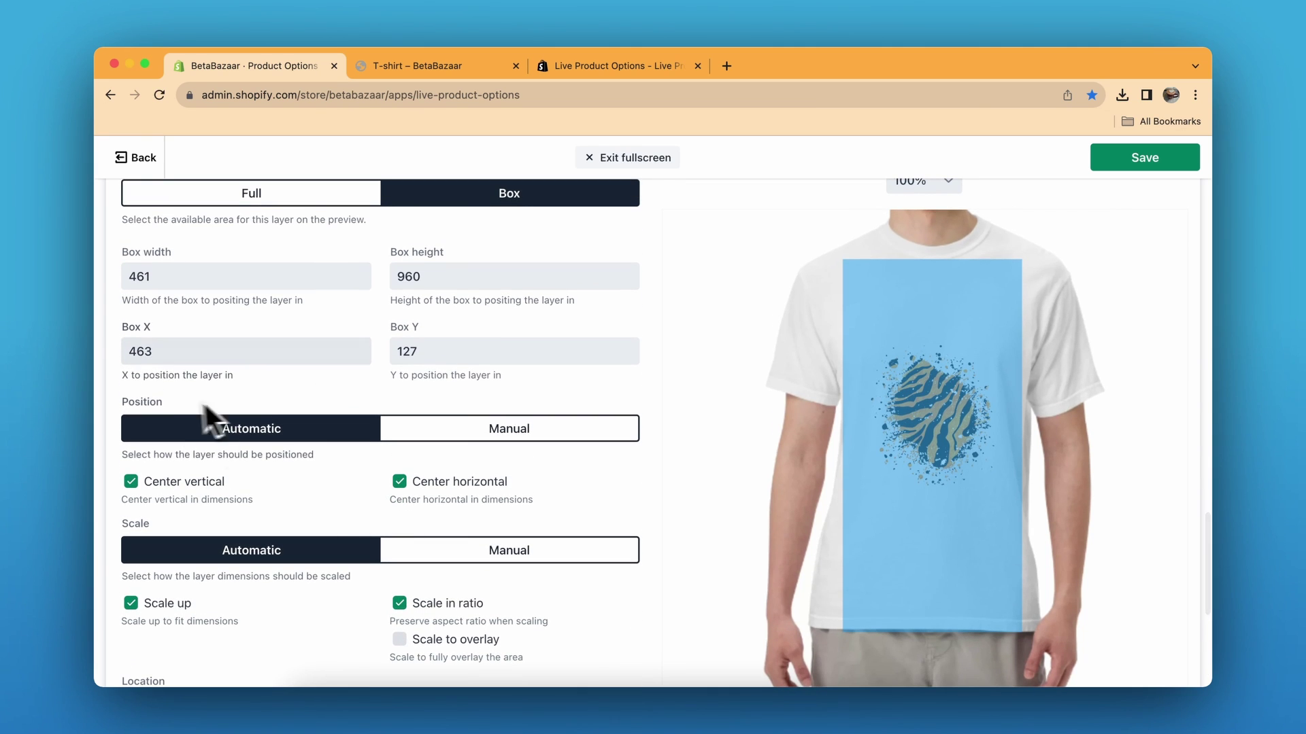
pyautogui.scroll(2, 411, 391)
pyautogui.scroll(-3, 411, 392)
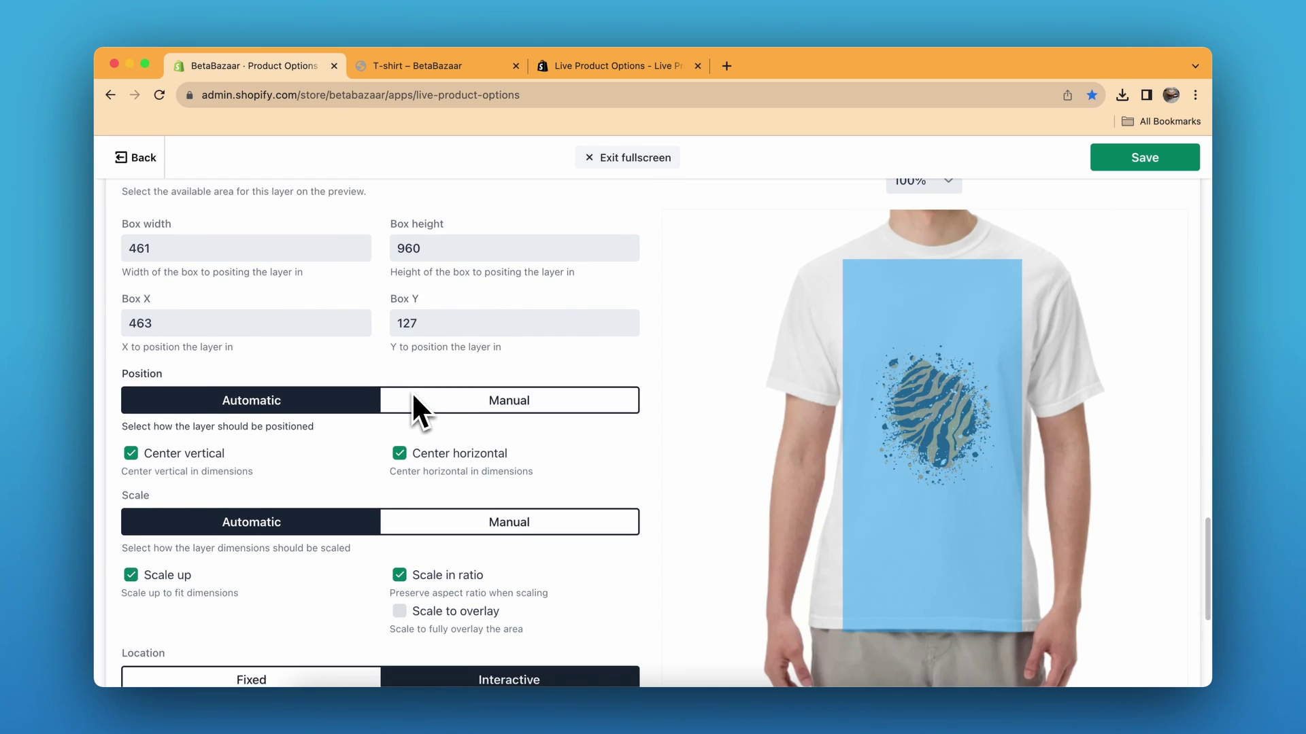
pyautogui.scroll(2, 413, 408)
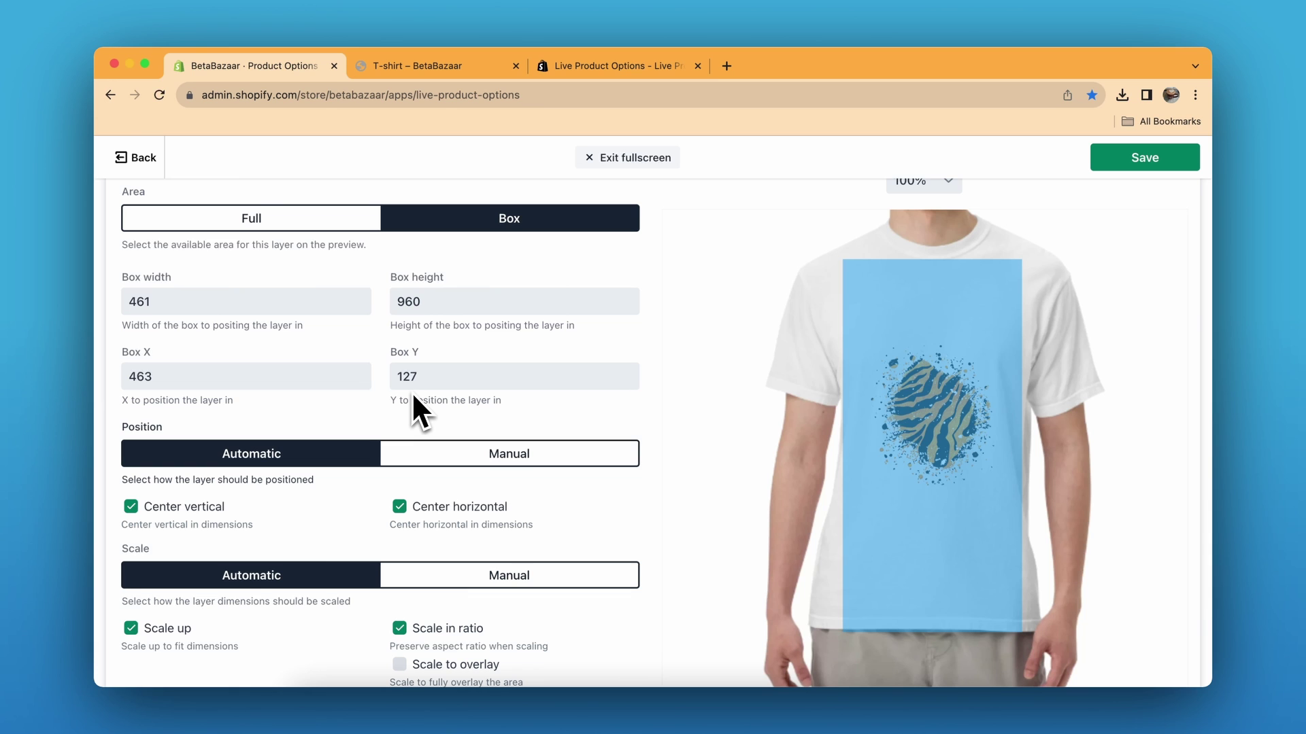
pyautogui.scroll(3, 412, 400)
pyautogui.scroll(3, 265, 303)
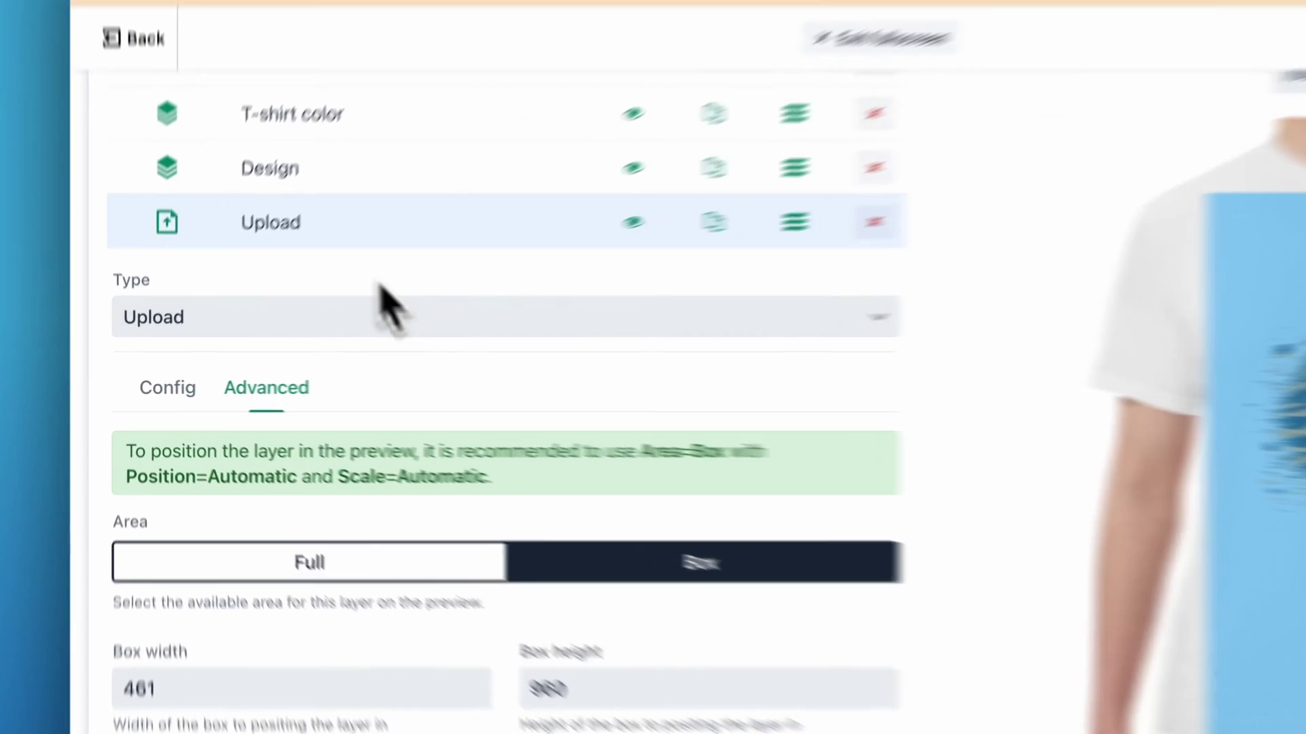
# Turn on 'Save preview image with order' as a thumbnail, leaving Original unchecked
pyautogui.click(279, 284)
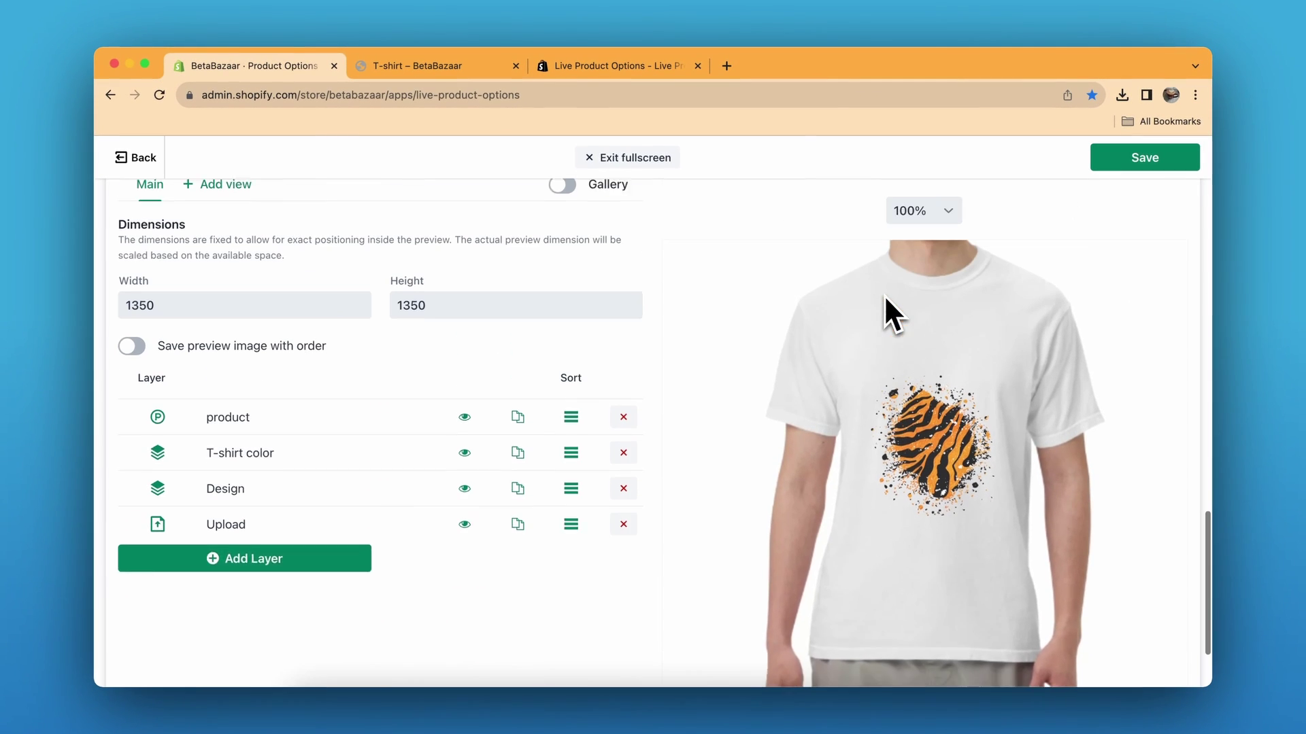
pyautogui.scroll(1, 884, 295)
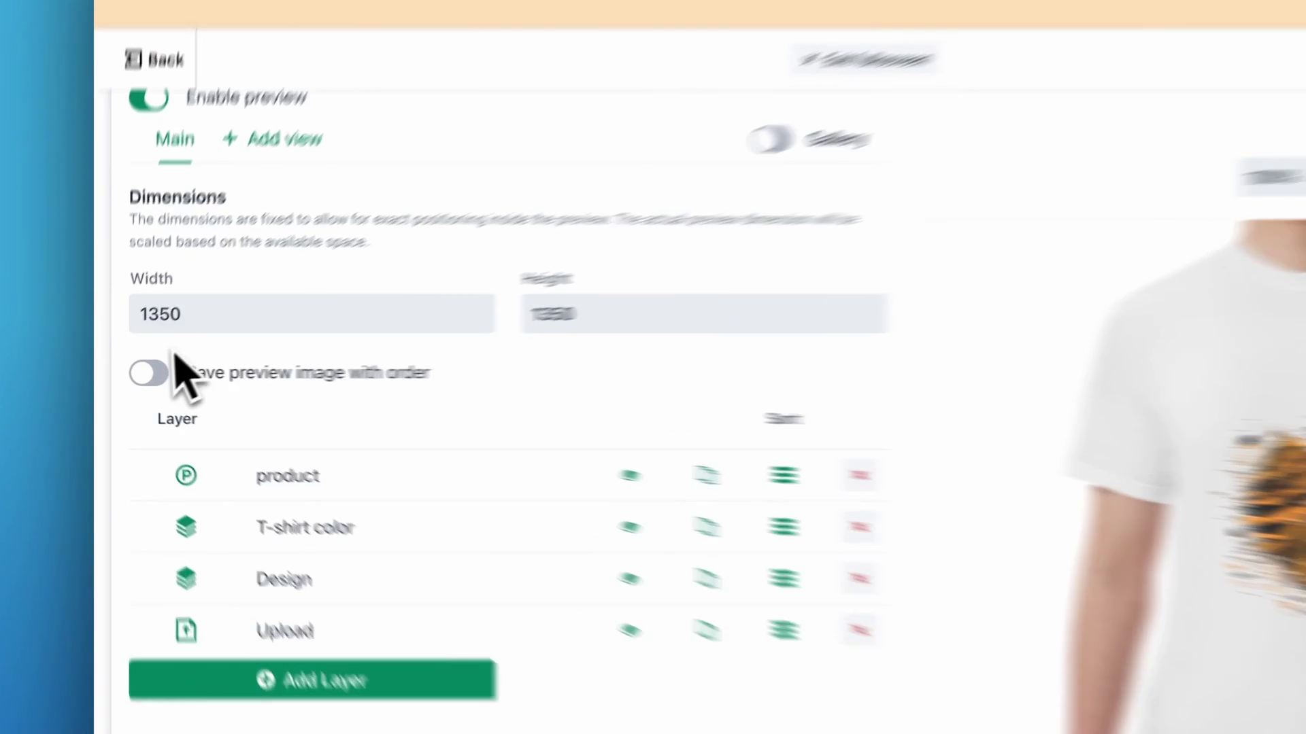
pyautogui.click(134, 375)
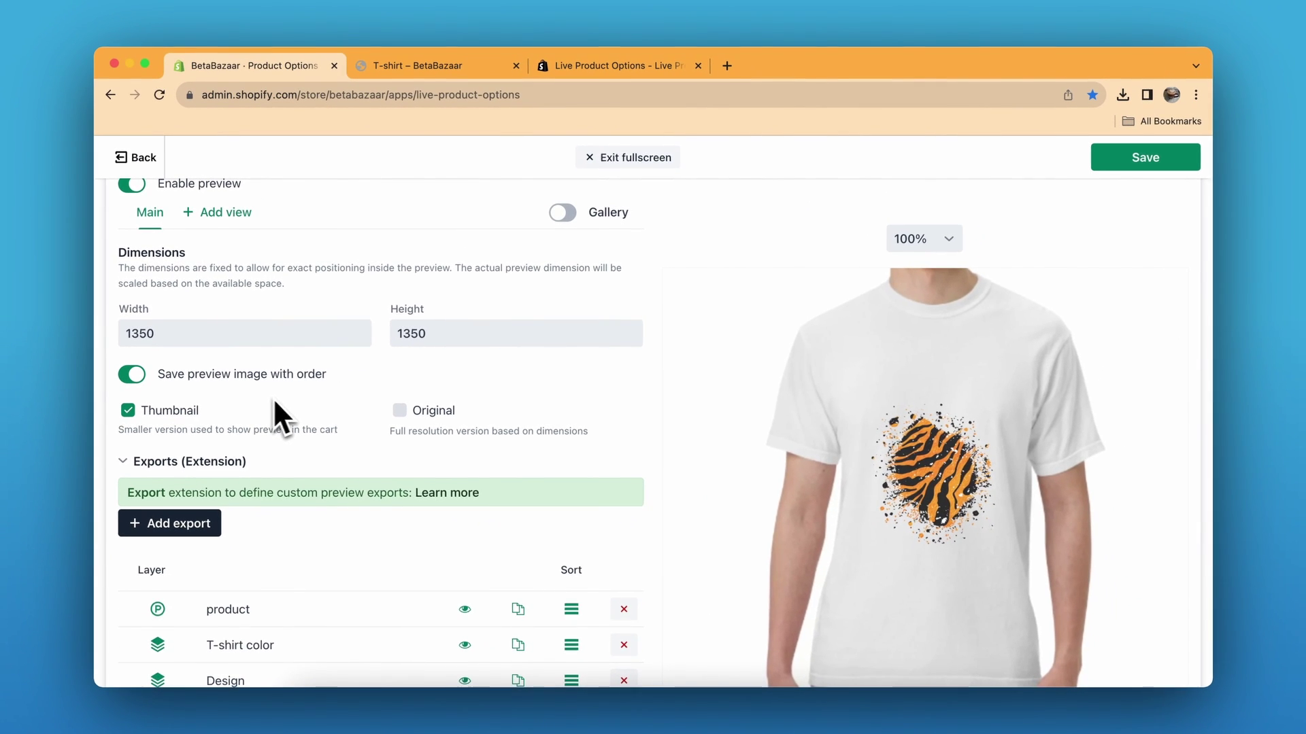
pyautogui.scroll(-2, 568, 468)
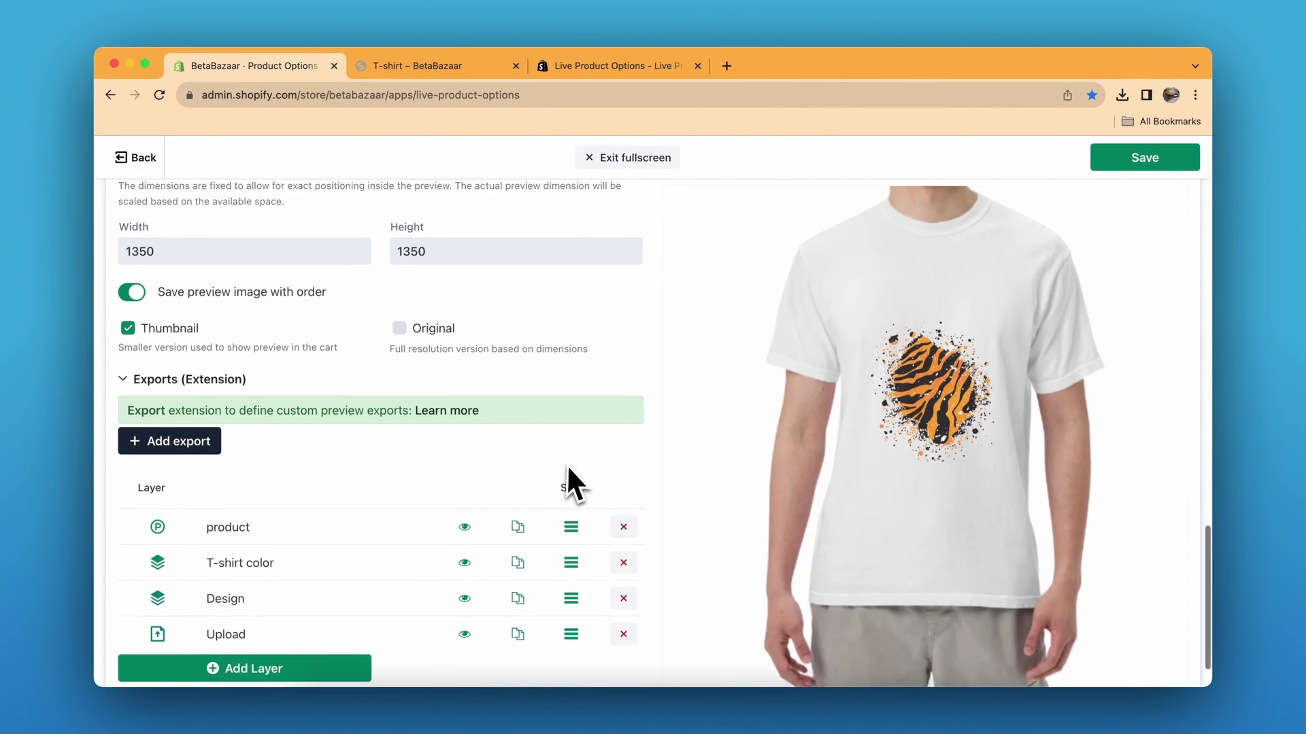
pyautogui.scroll(-1, 573, 485)
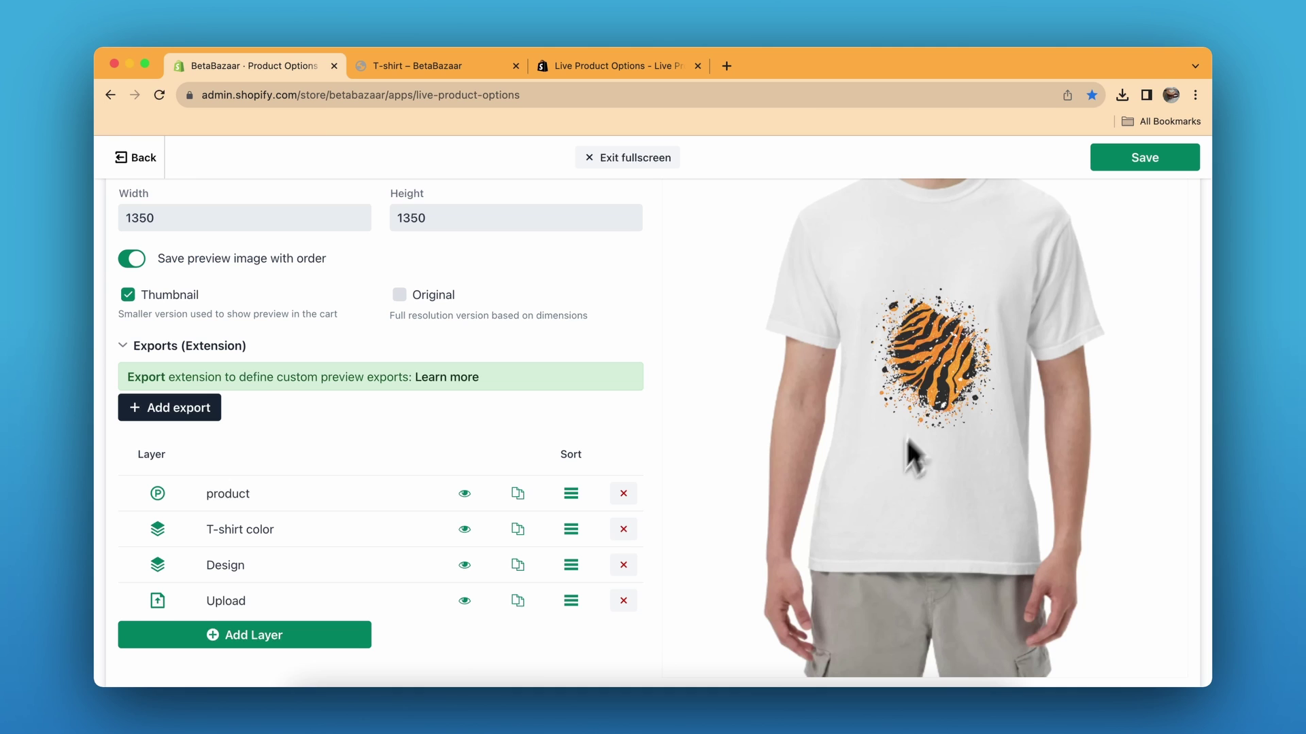
# Add a new layer_5 below the Upload layer and expand its settings
pyautogui.scroll(15, 554, 424)
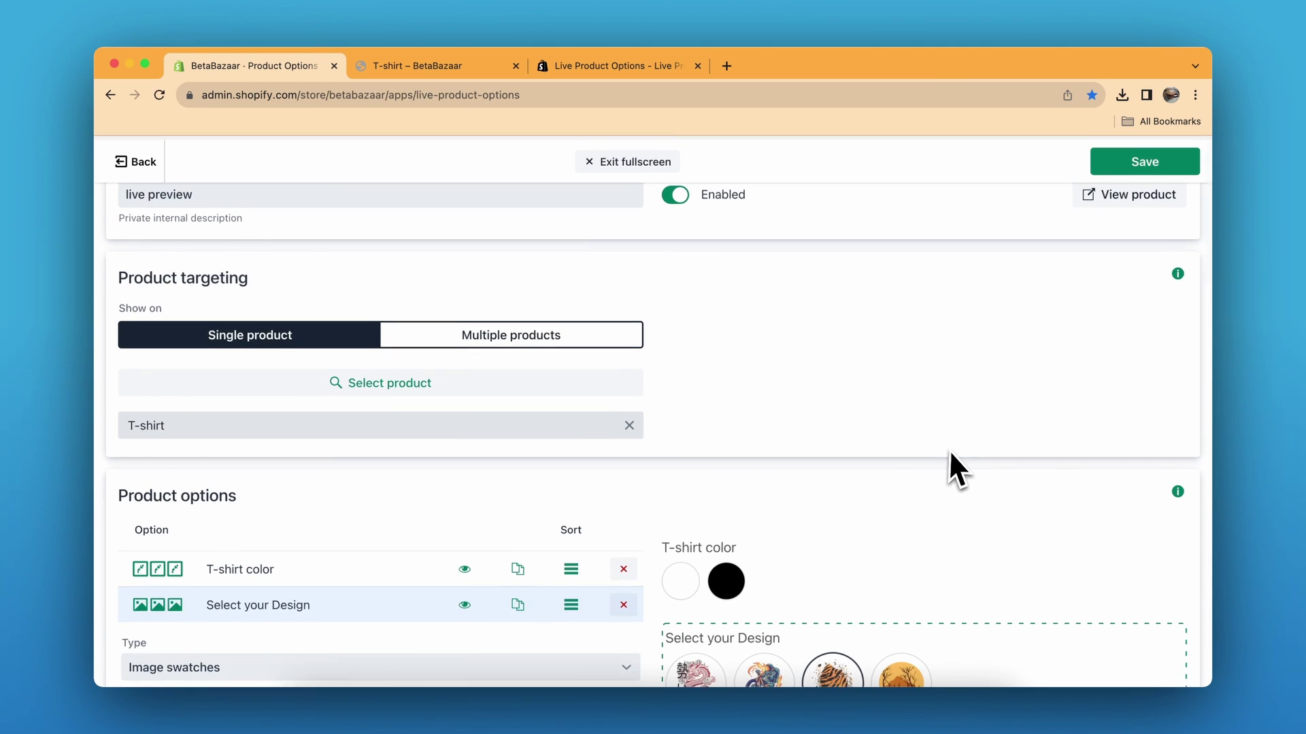
pyautogui.scroll(-5, 949, 448)
pyautogui.scroll(-10, 950, 449)
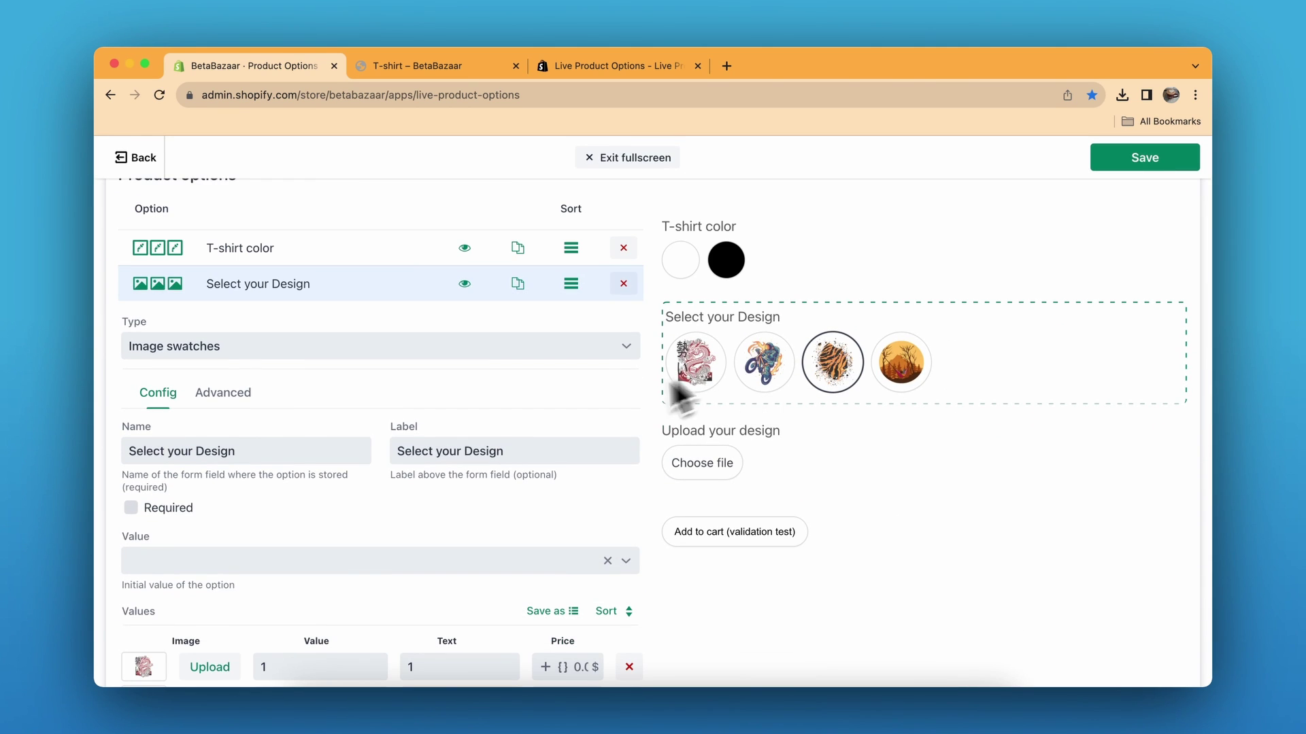
pyautogui.scroll(-6, 589, 340)
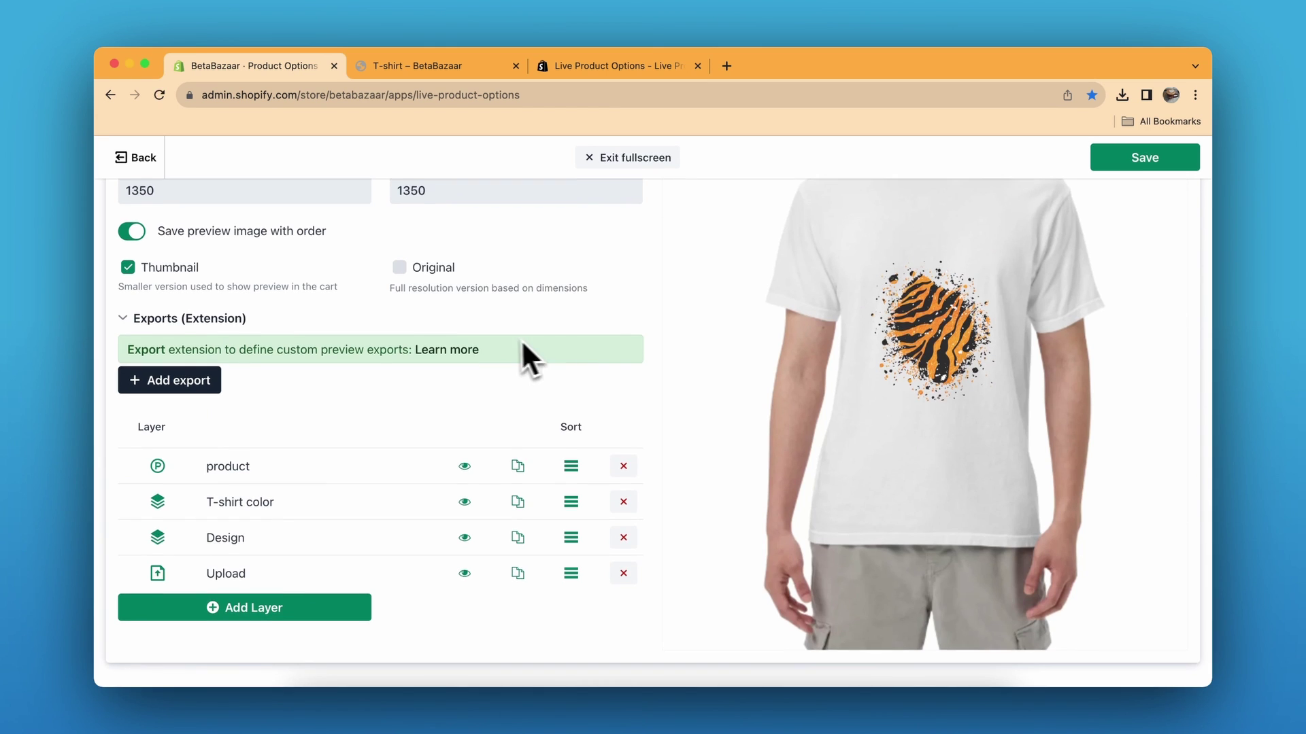
pyautogui.scroll(4, 510, 340)
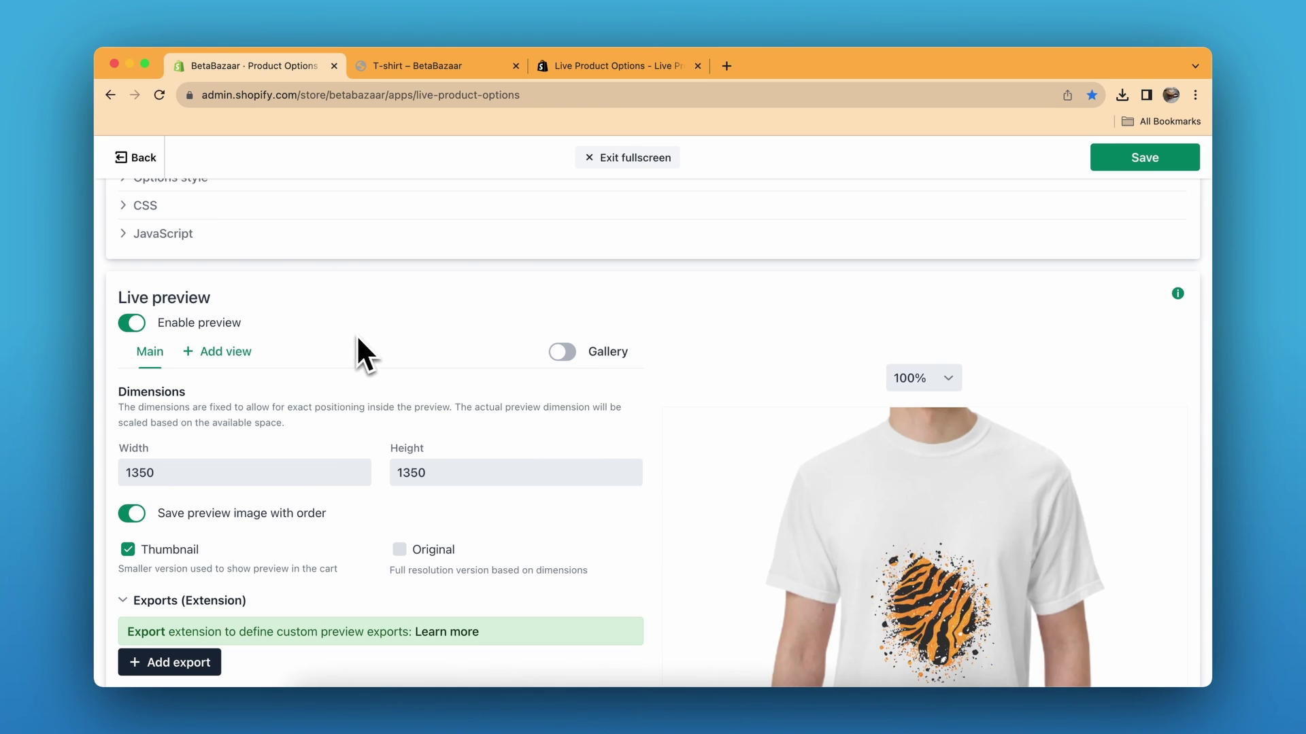
pyautogui.scroll(-4, 374, 349)
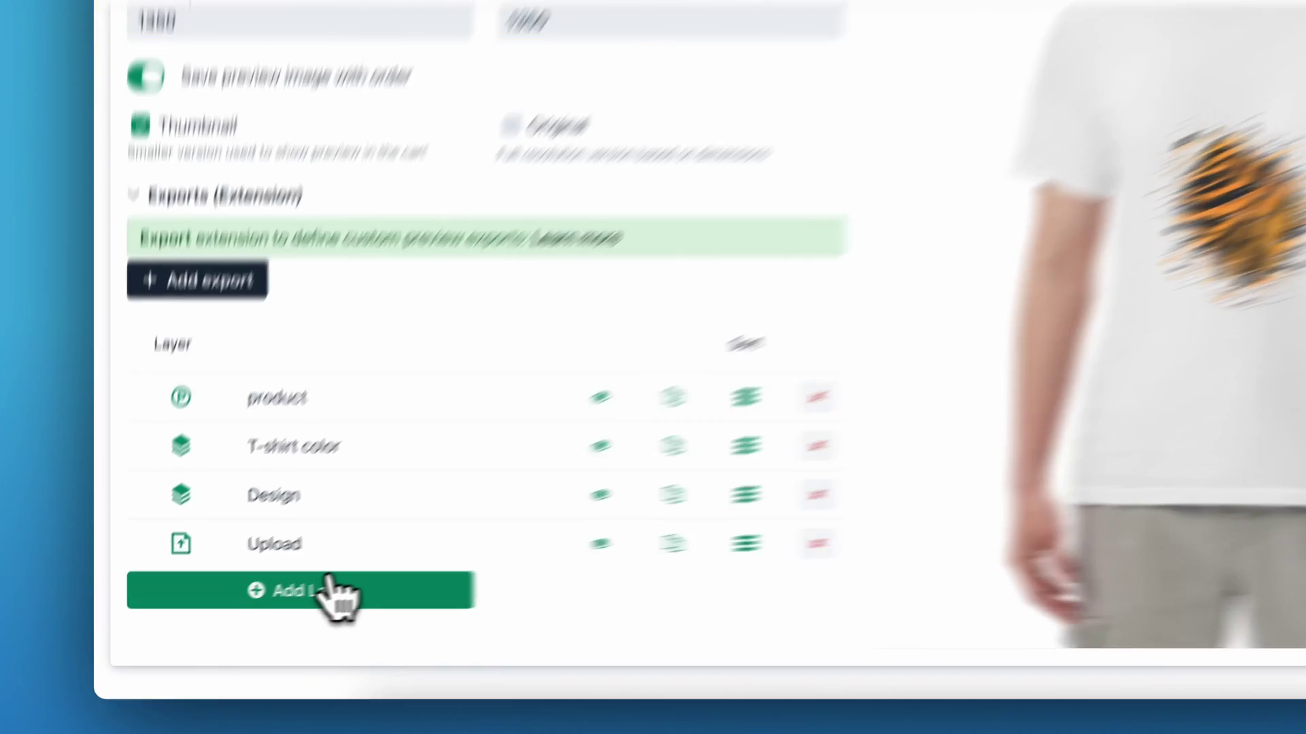
pyautogui.click(269, 606)
pyautogui.click(431, 551)
pyautogui.scroll(-5, 655, 299)
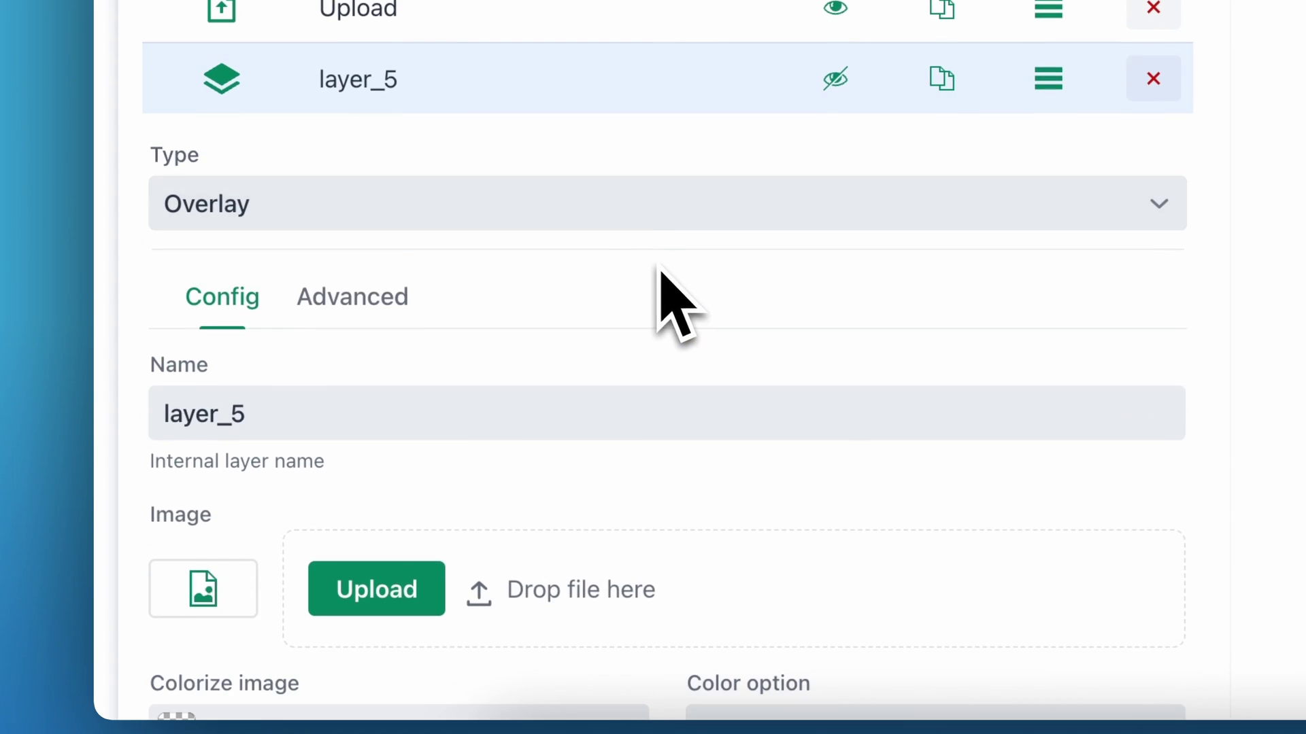
# Change layer_5's type from Overlay to Text
pyautogui.click(641, 202)
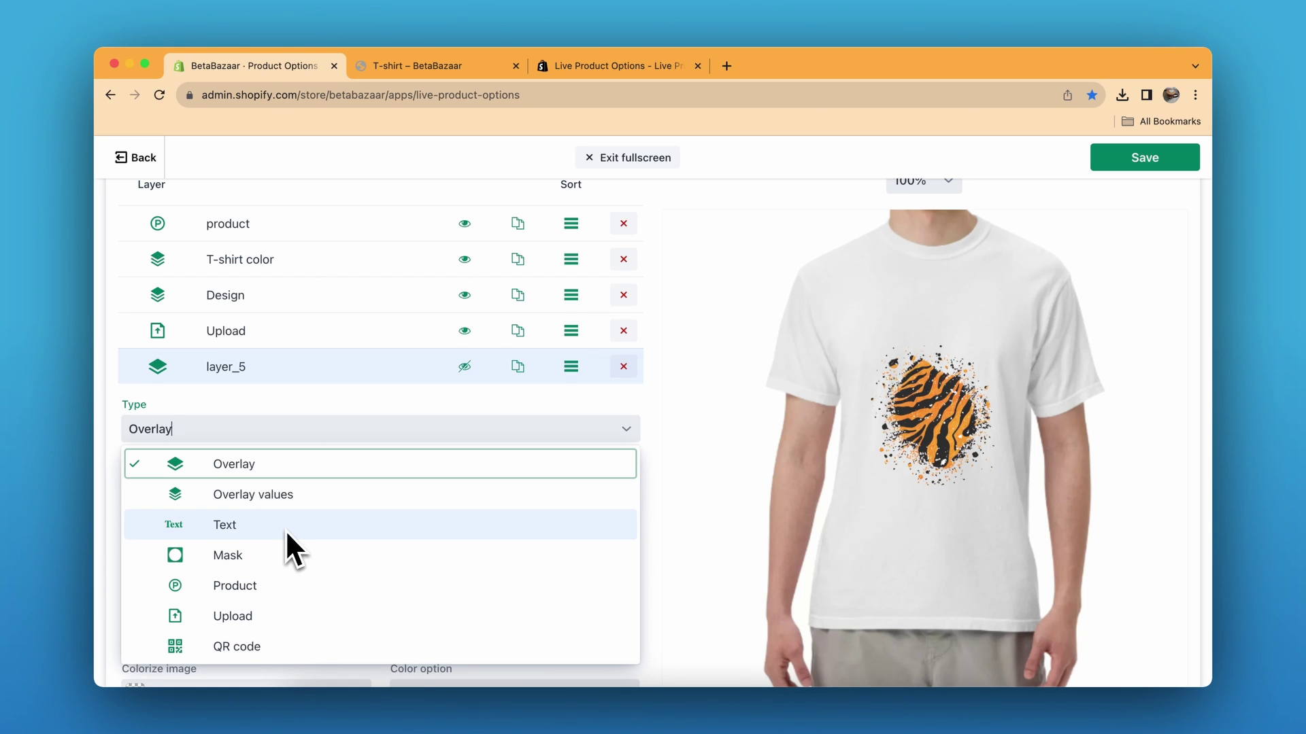
pyautogui.scroll(15, 379, 367)
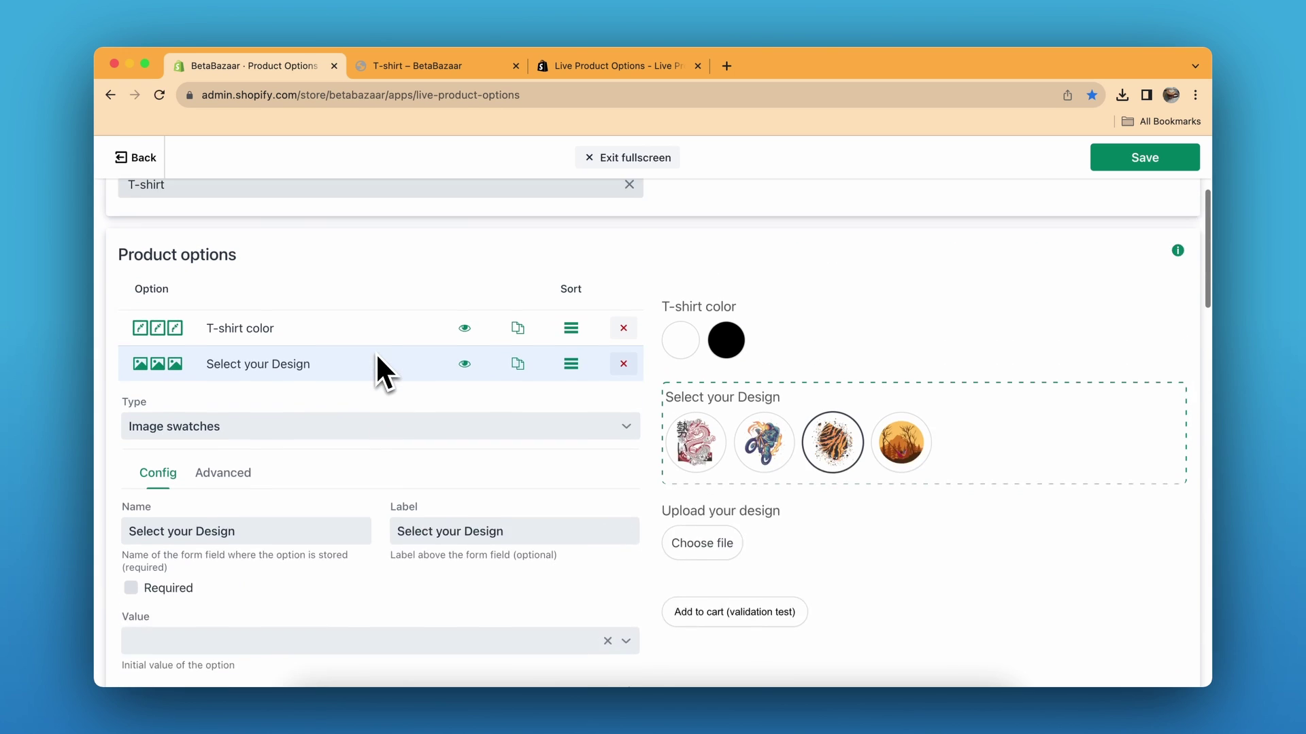
pyautogui.scroll(-6, 253, 480)
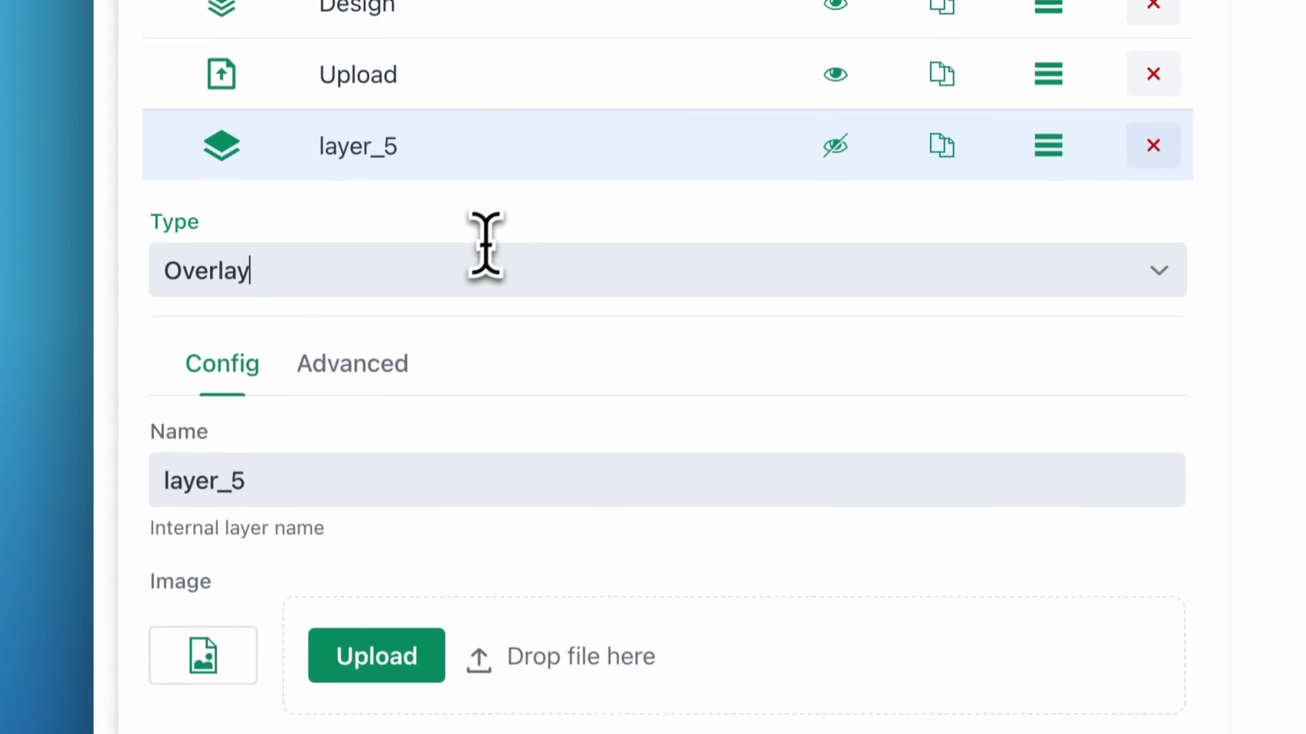
pyautogui.click(477, 272)
pyautogui.click(434, 486)
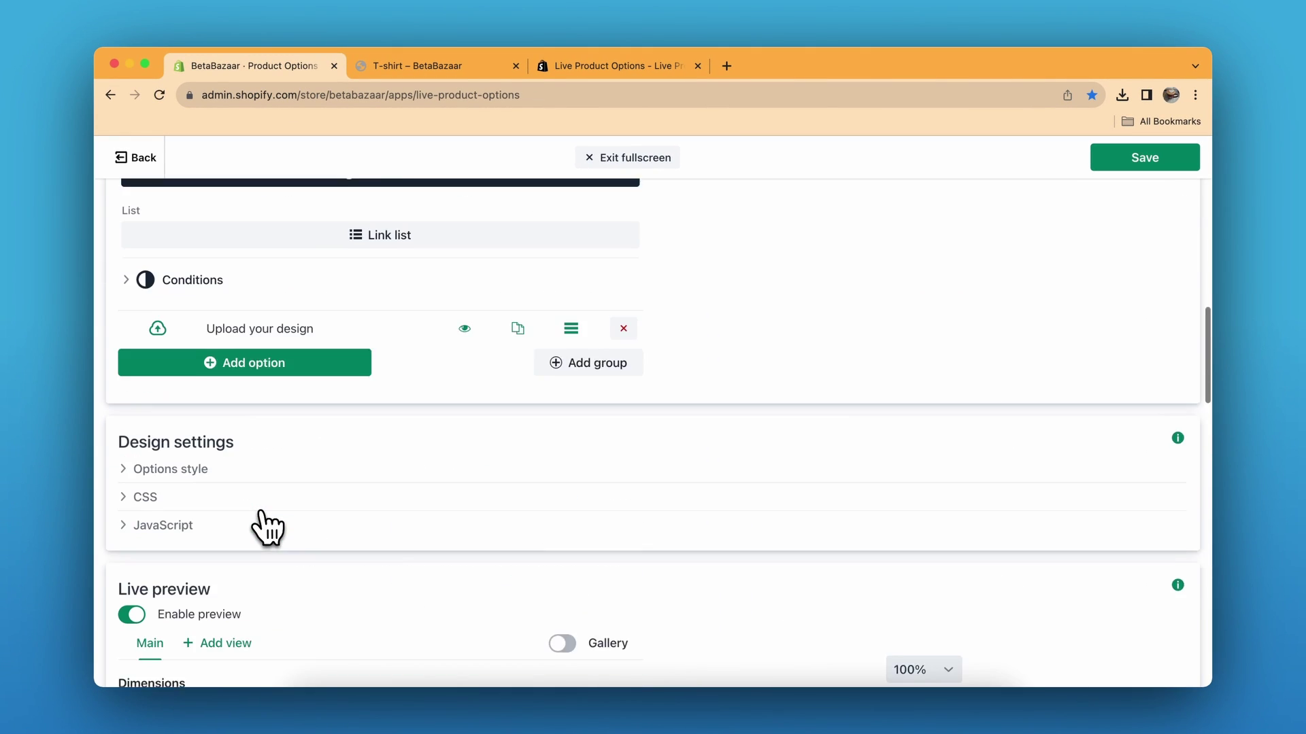
pyautogui.scroll(-7, 266, 527)
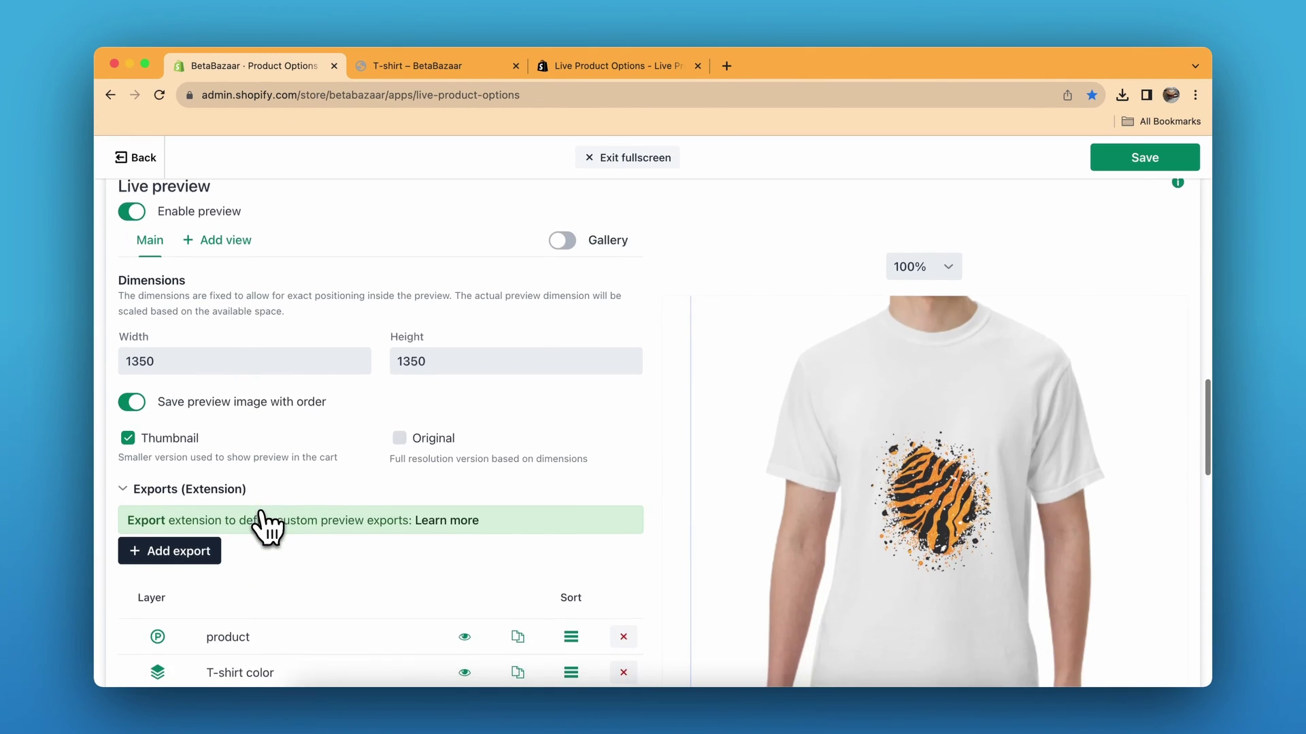
pyautogui.scroll(2, 266, 527)
pyautogui.scroll(-12, 269, 527)
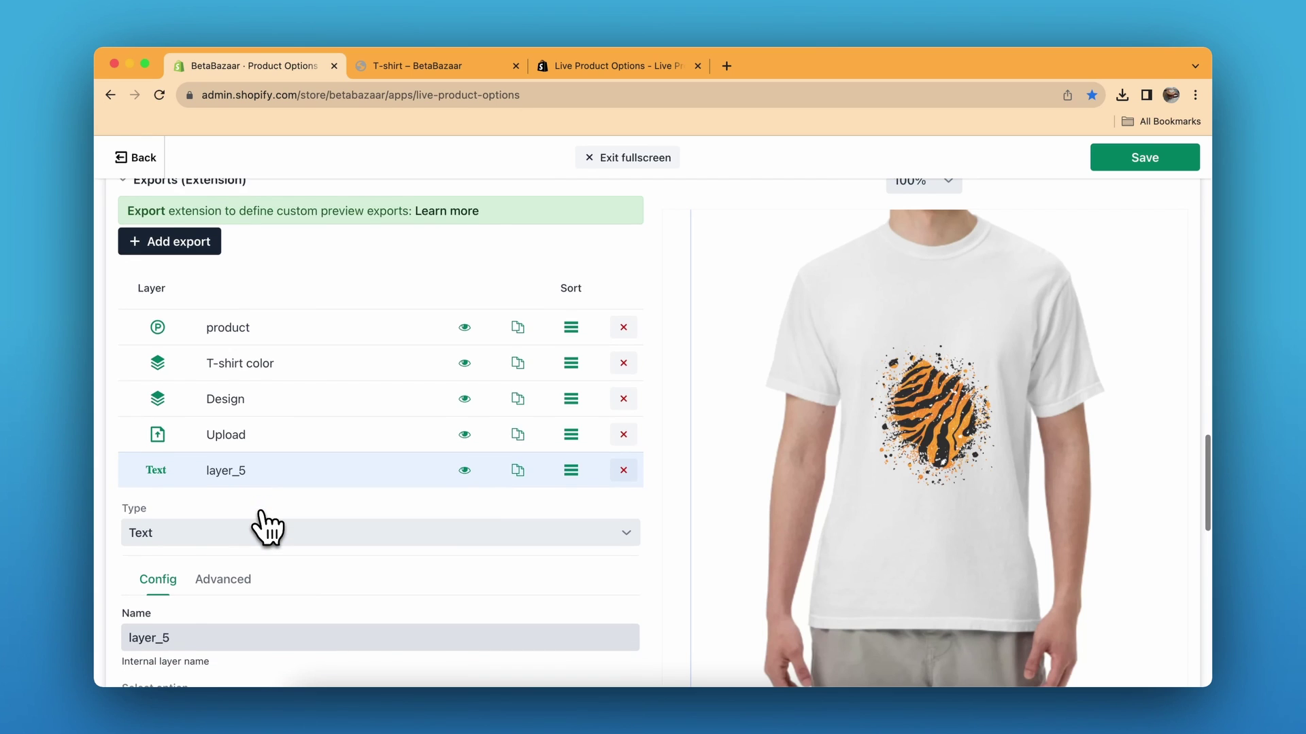
pyautogui.scroll(-2, 268, 527)
pyautogui.scroll(20, 269, 527)
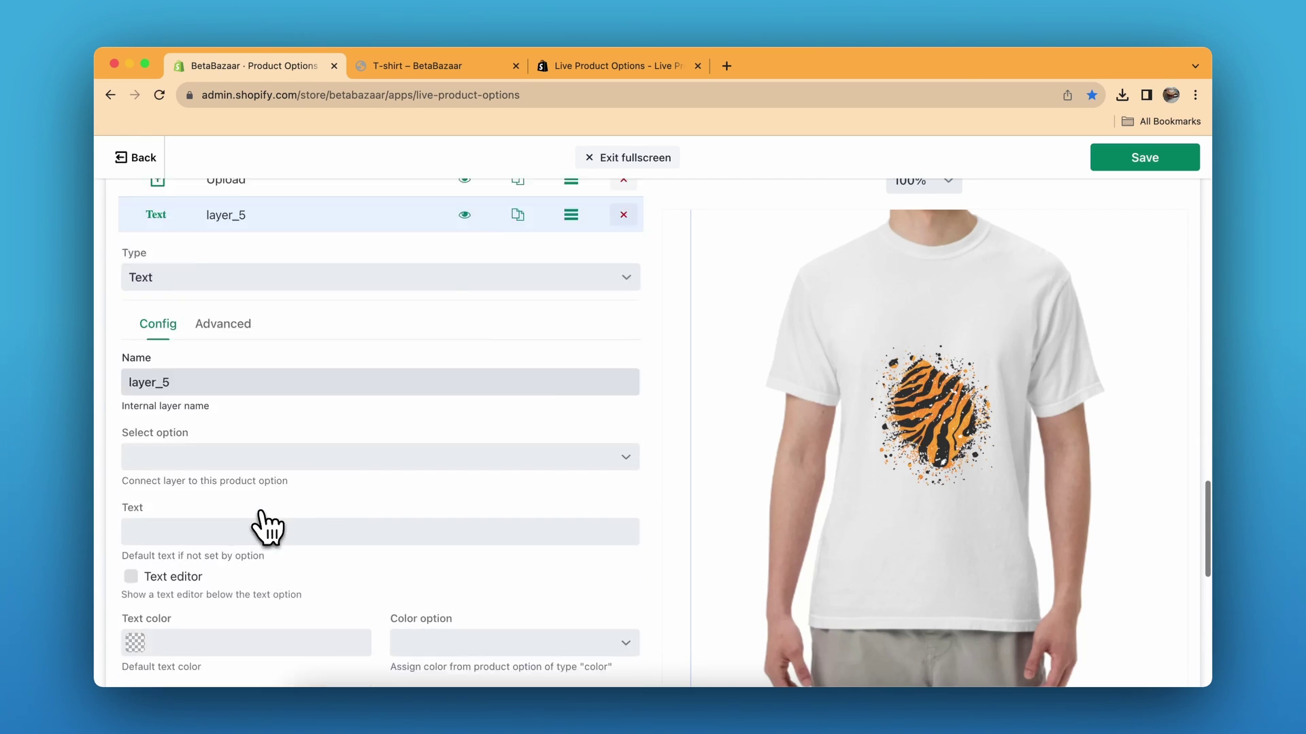
pyautogui.scroll(3, 264, 525)
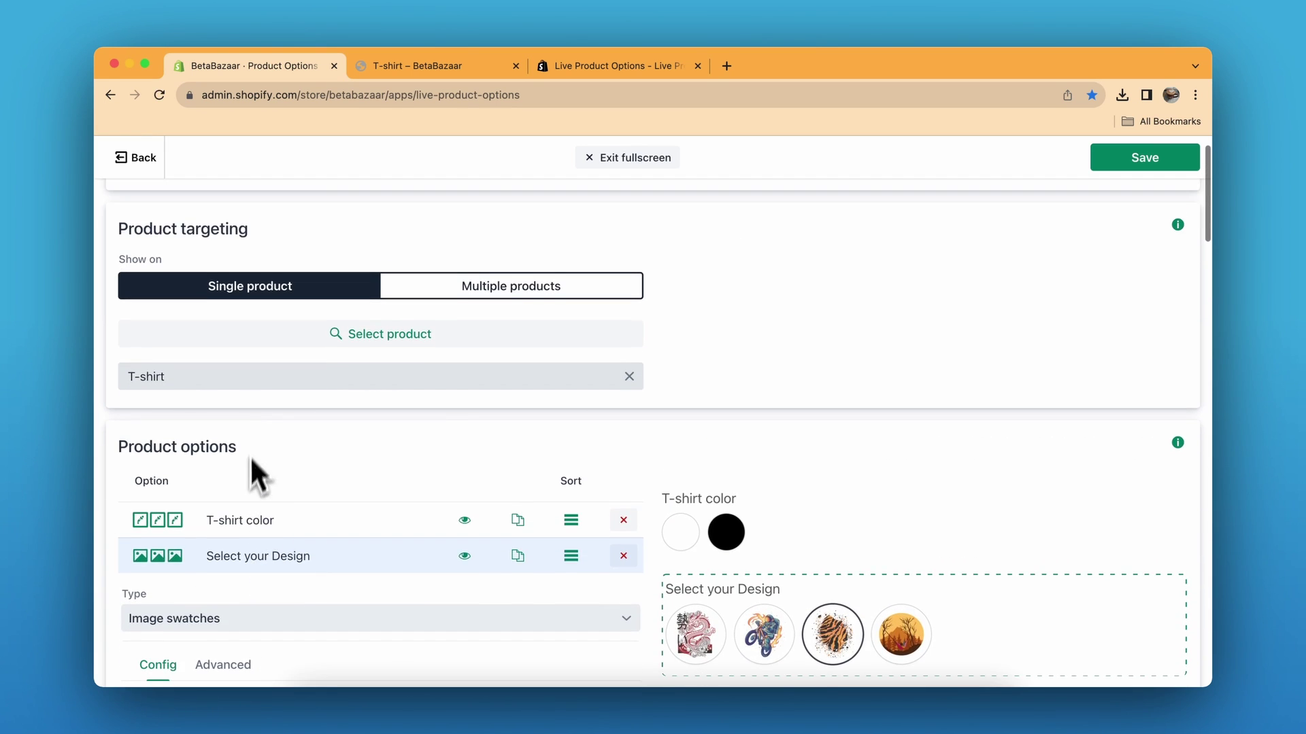
# Add a new product option, option_4, and keep its type as Text
pyautogui.scroll(-10, 256, 467)
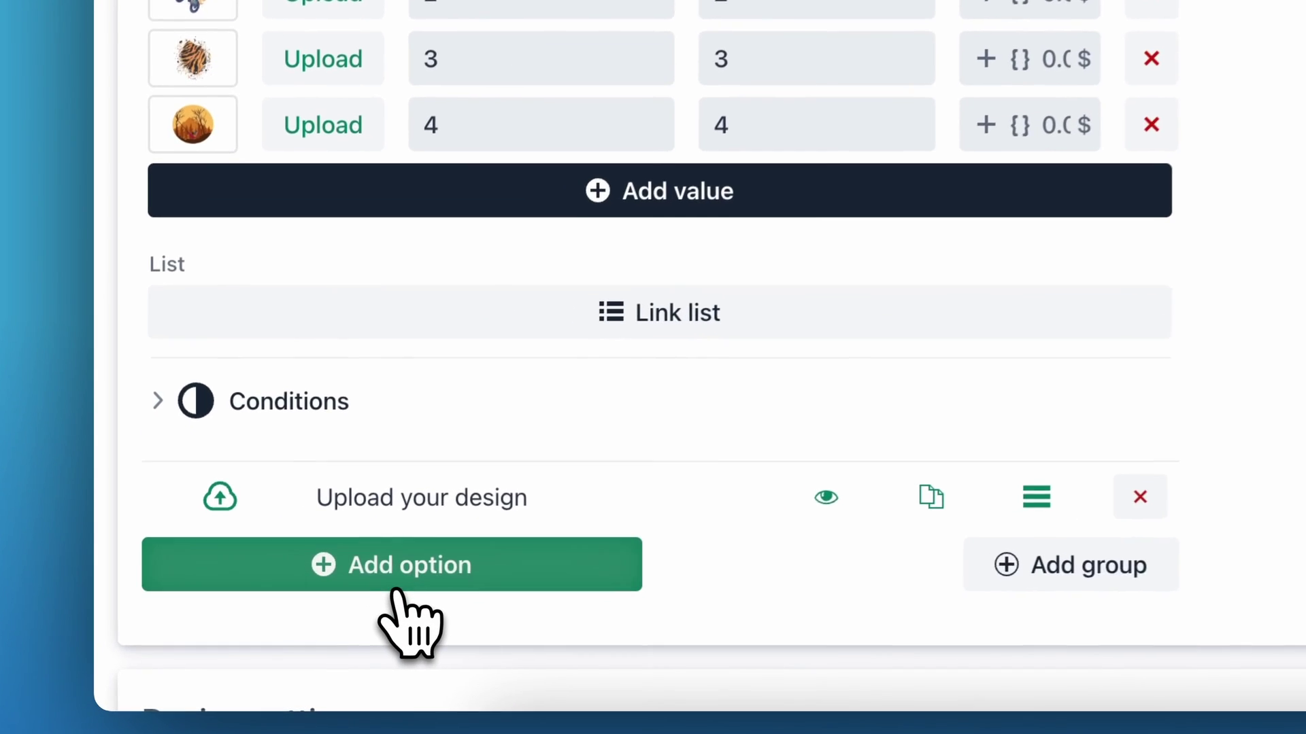
pyautogui.scroll(-4, 278, 582)
pyautogui.scroll(-3, 537, 341)
pyautogui.scroll(6, 537, 341)
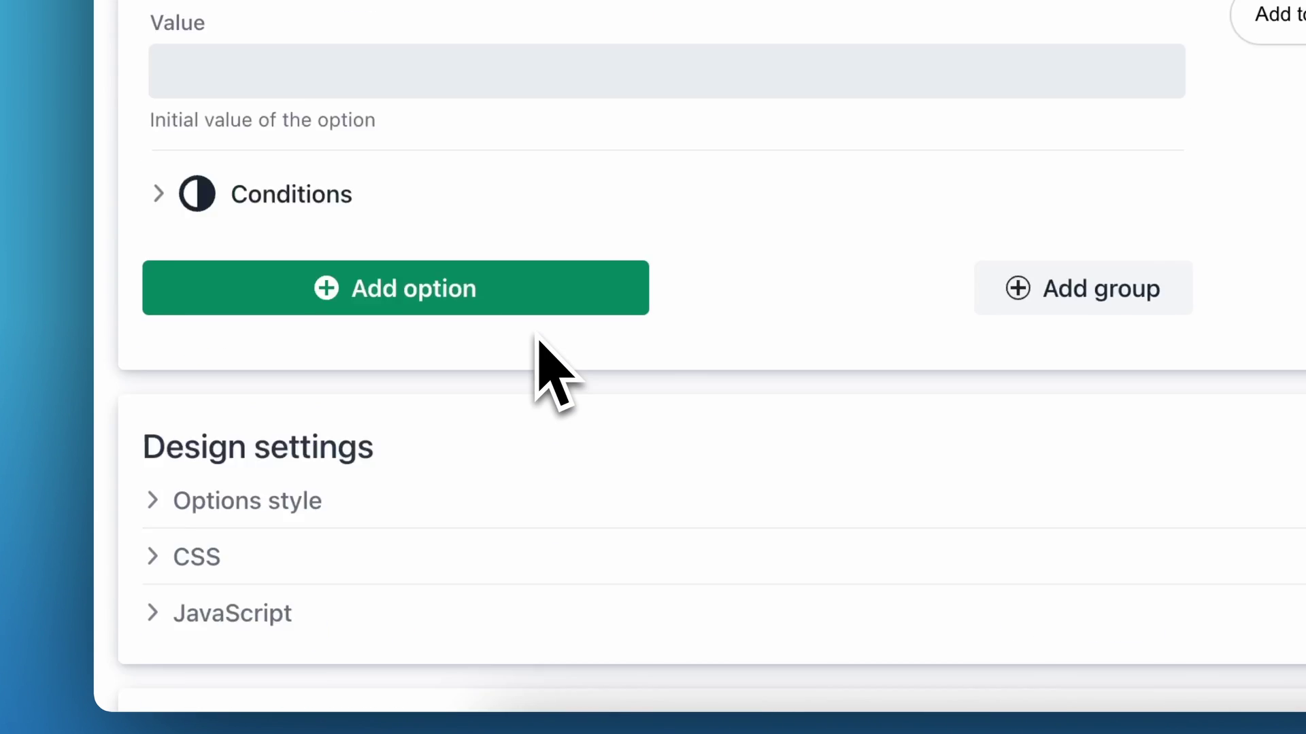
pyautogui.click(537, 340)
pyautogui.click(494, 334)
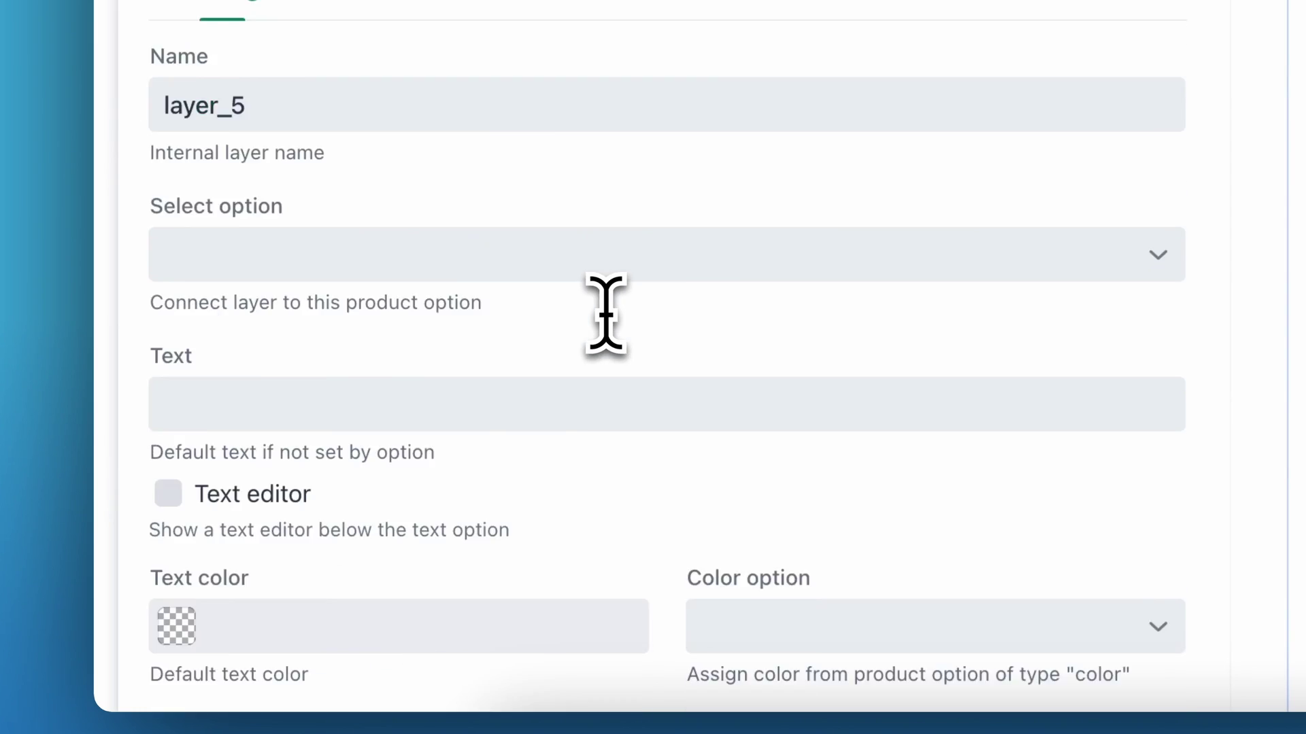
pyautogui.scroll(-5, 603, 312)
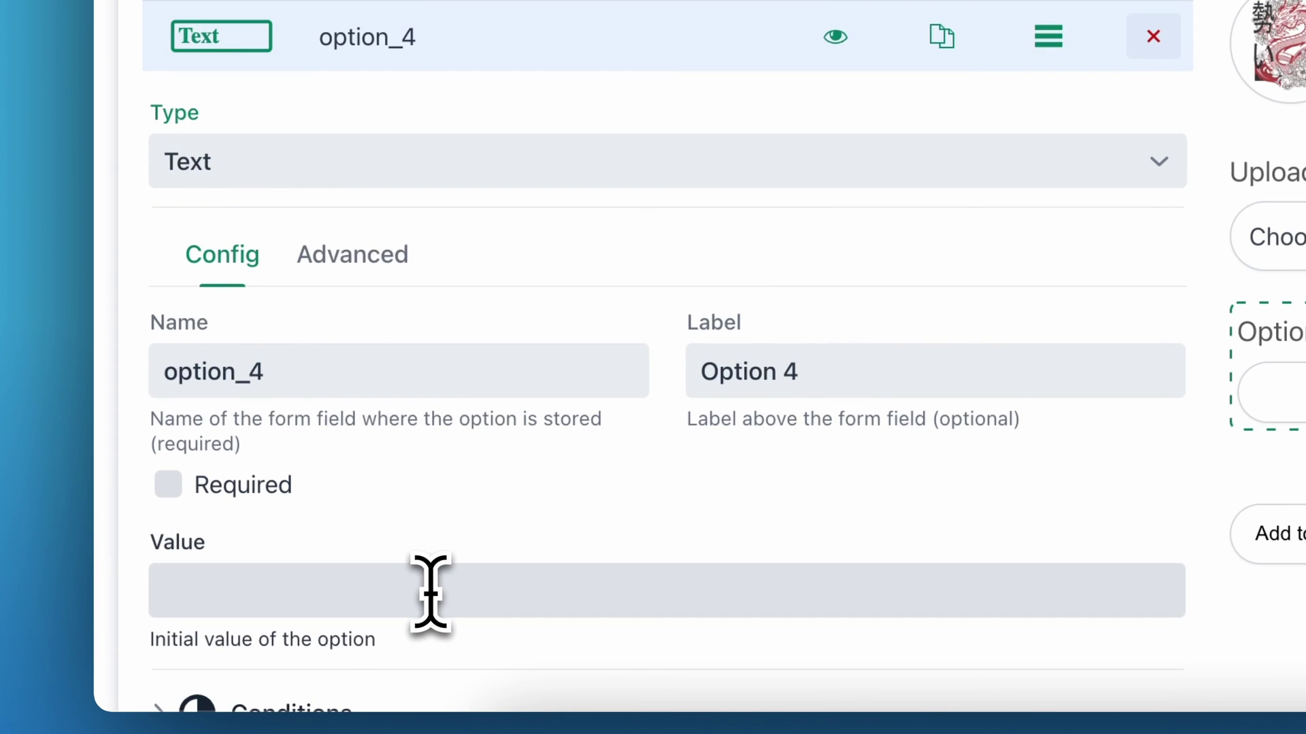
pyautogui.scroll(3, 286, 198)
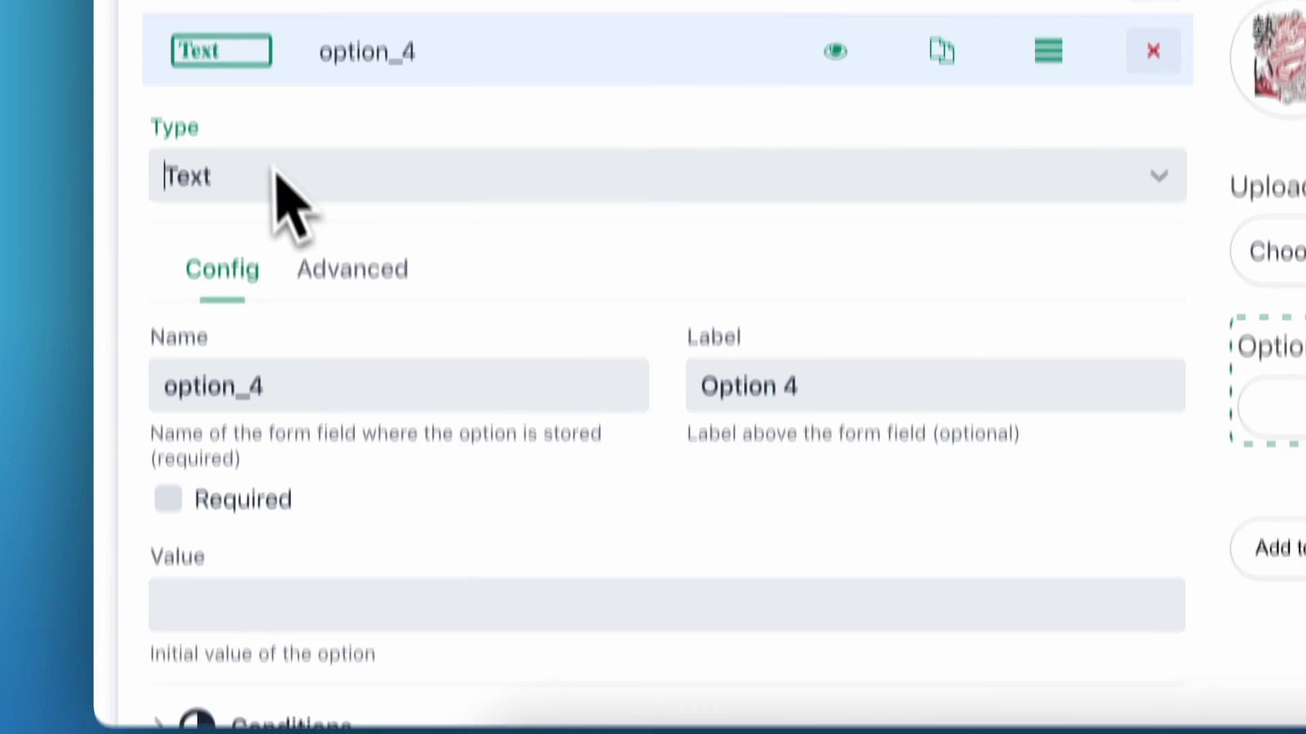
pyautogui.click(278, 347)
pyautogui.click(262, 421)
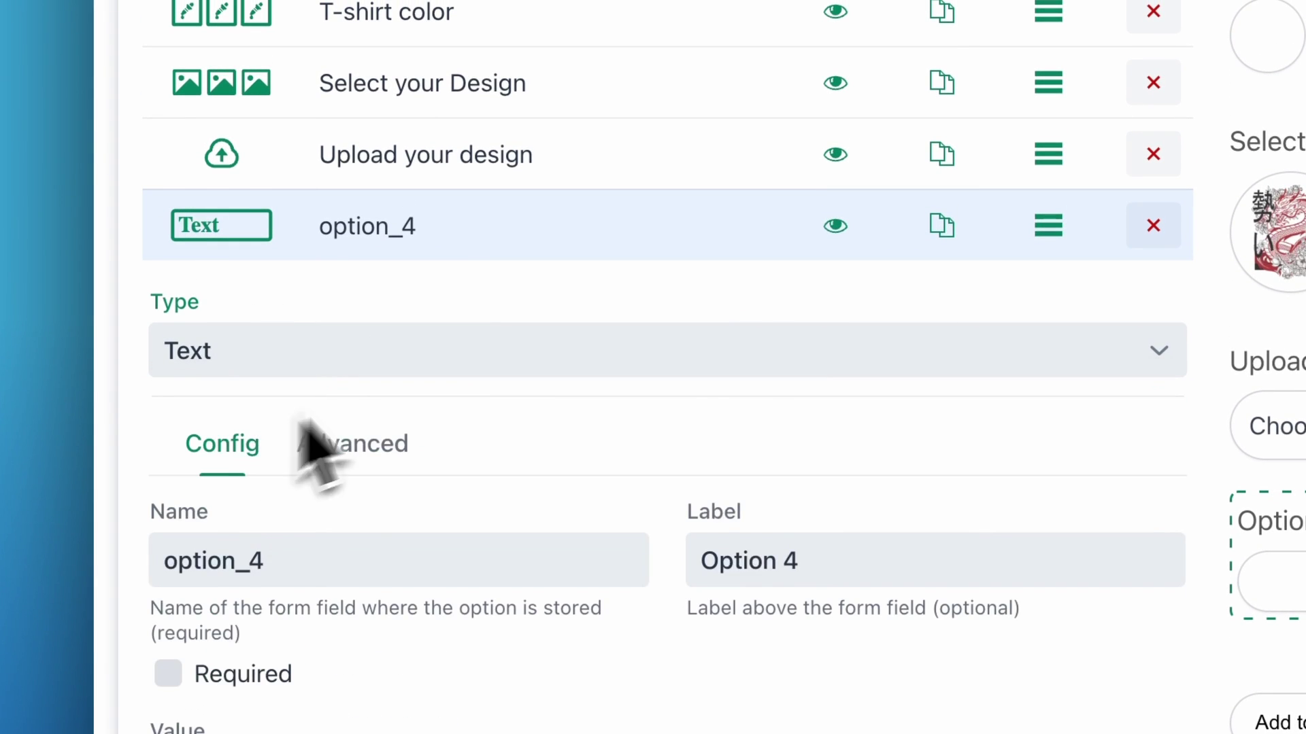
# Type sample text 'jhdskhjasdfj' into the Option 4 field of the preview
pyautogui.scroll(-3, 680, 451)
pyautogui.scroll(2, 680, 443)
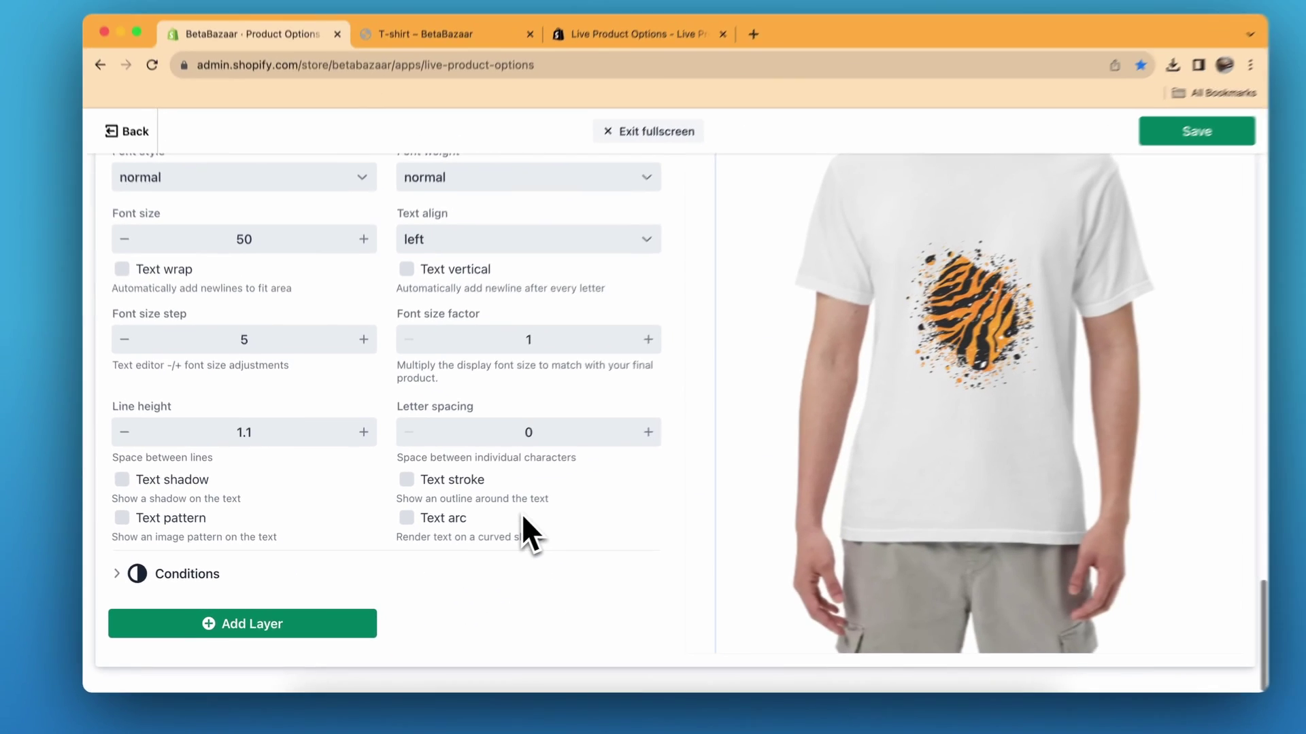
pyautogui.scroll(10, 351, 534)
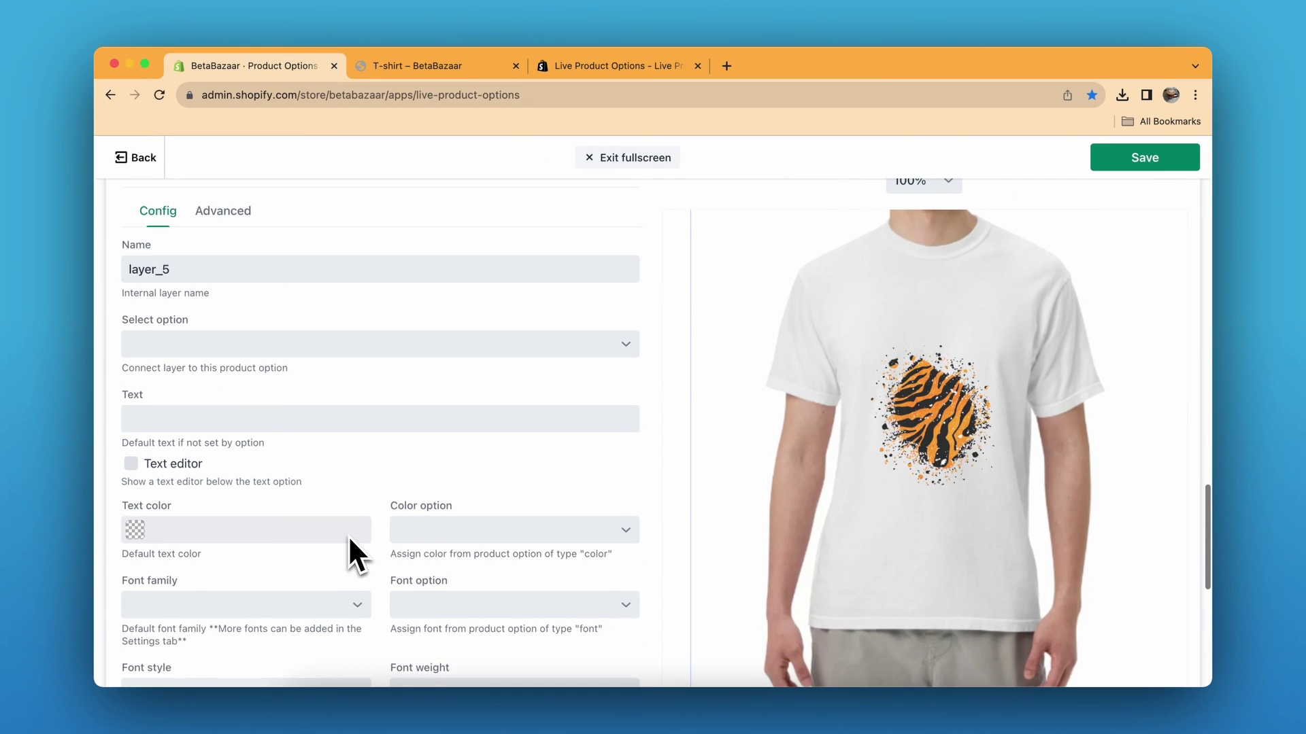
pyautogui.scroll(2, 333, 489)
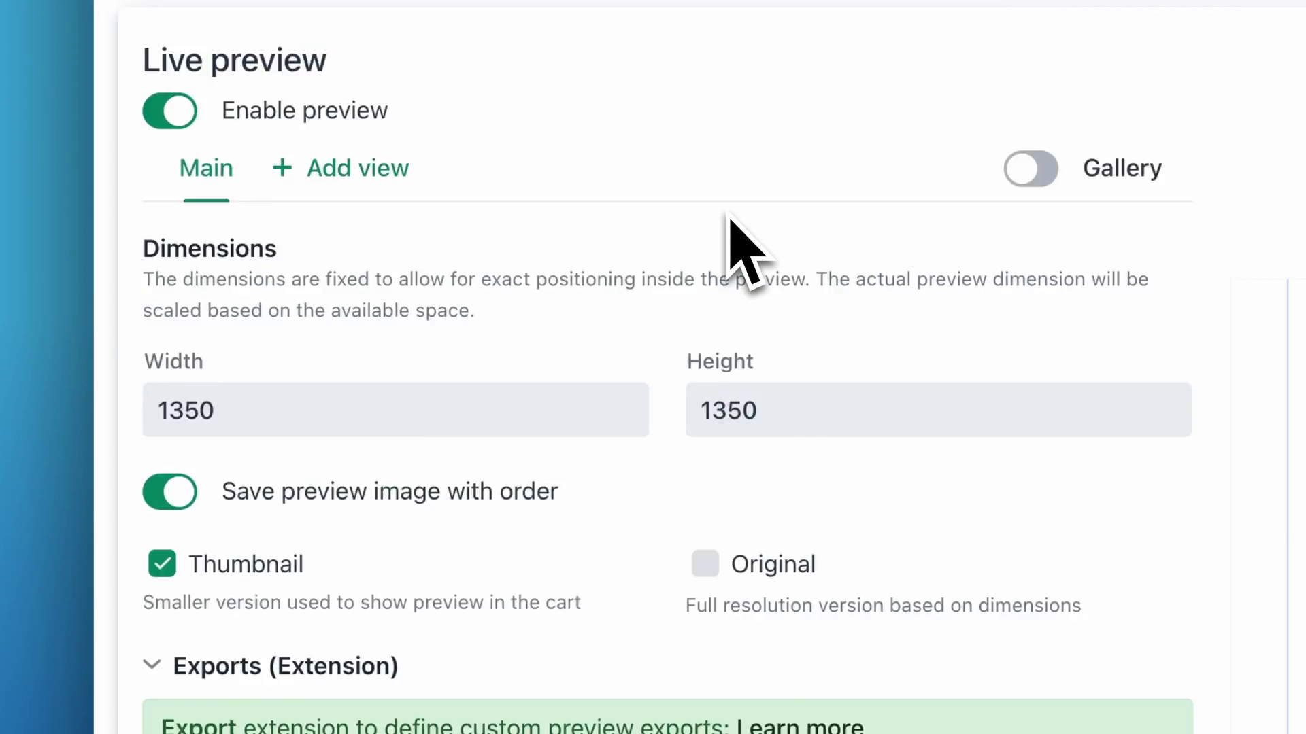
pyautogui.scroll(10, 728, 248)
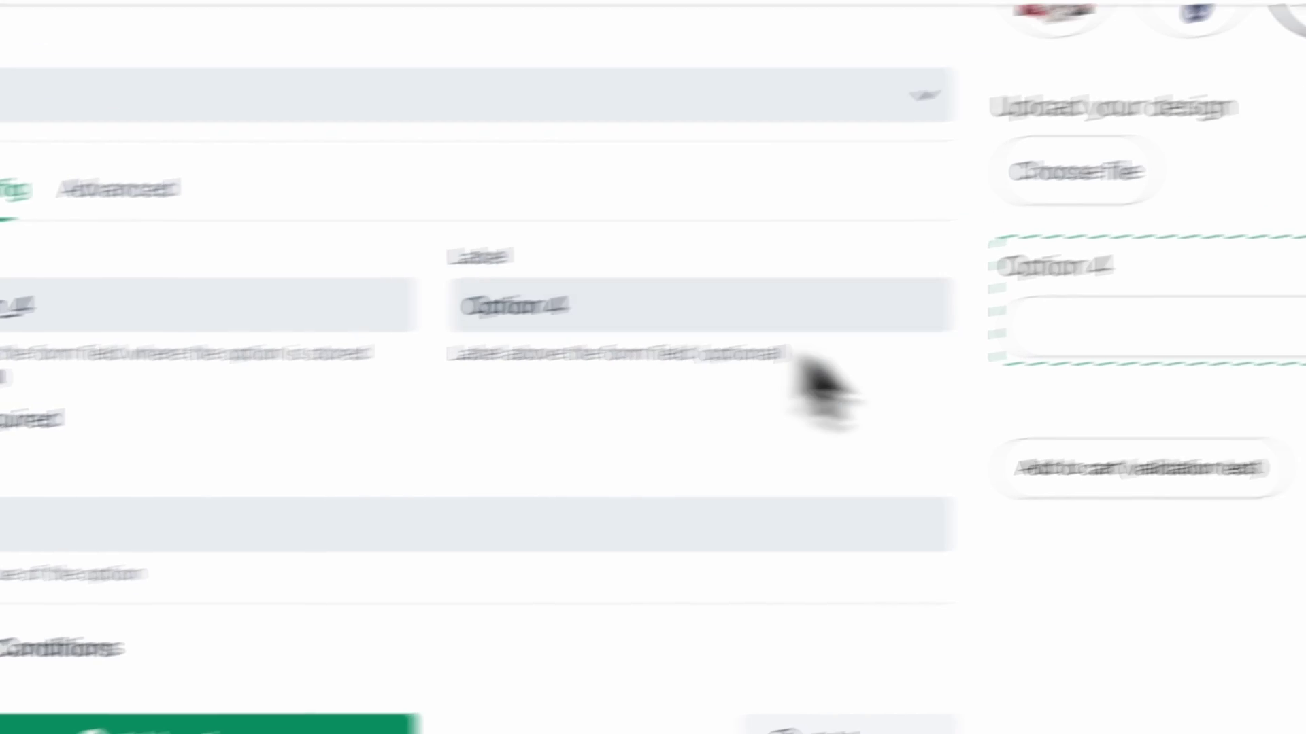
pyautogui.click(848, 365)
pyautogui.write('jhdskhjasdfj')
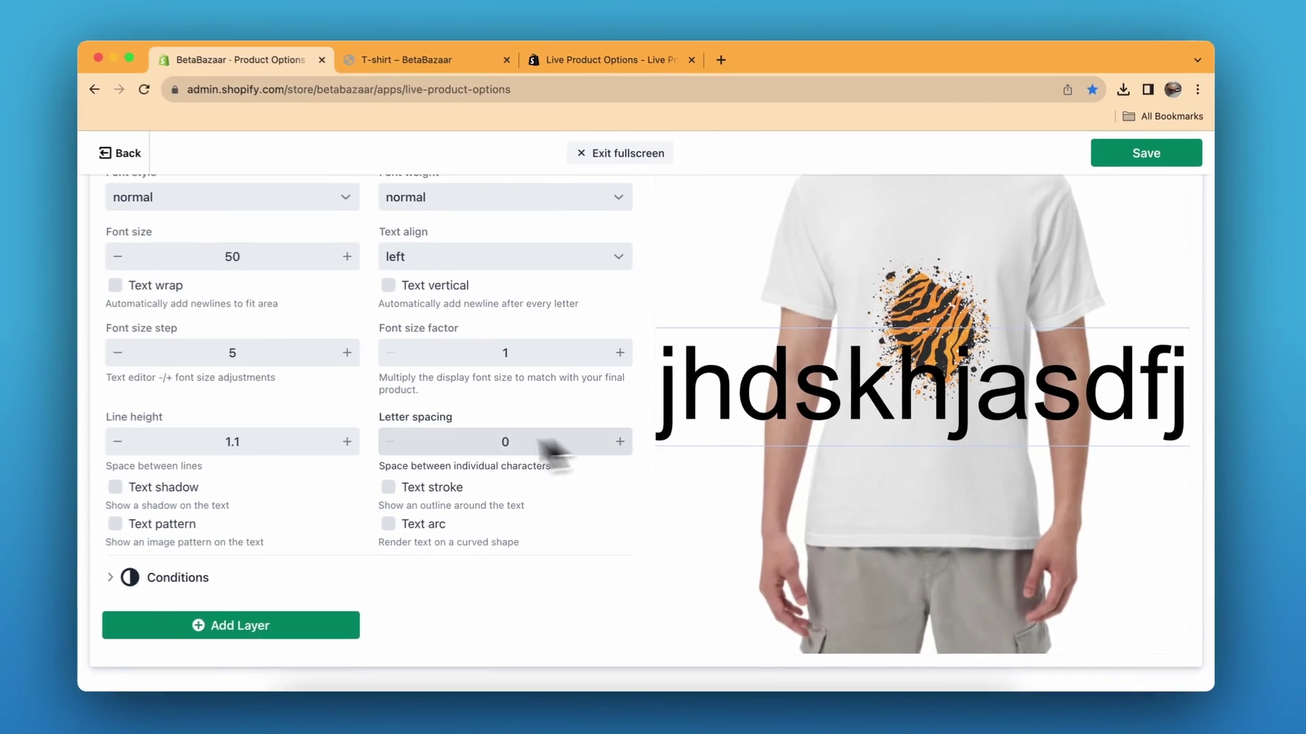
pyautogui.scroll(10, 449, 445)
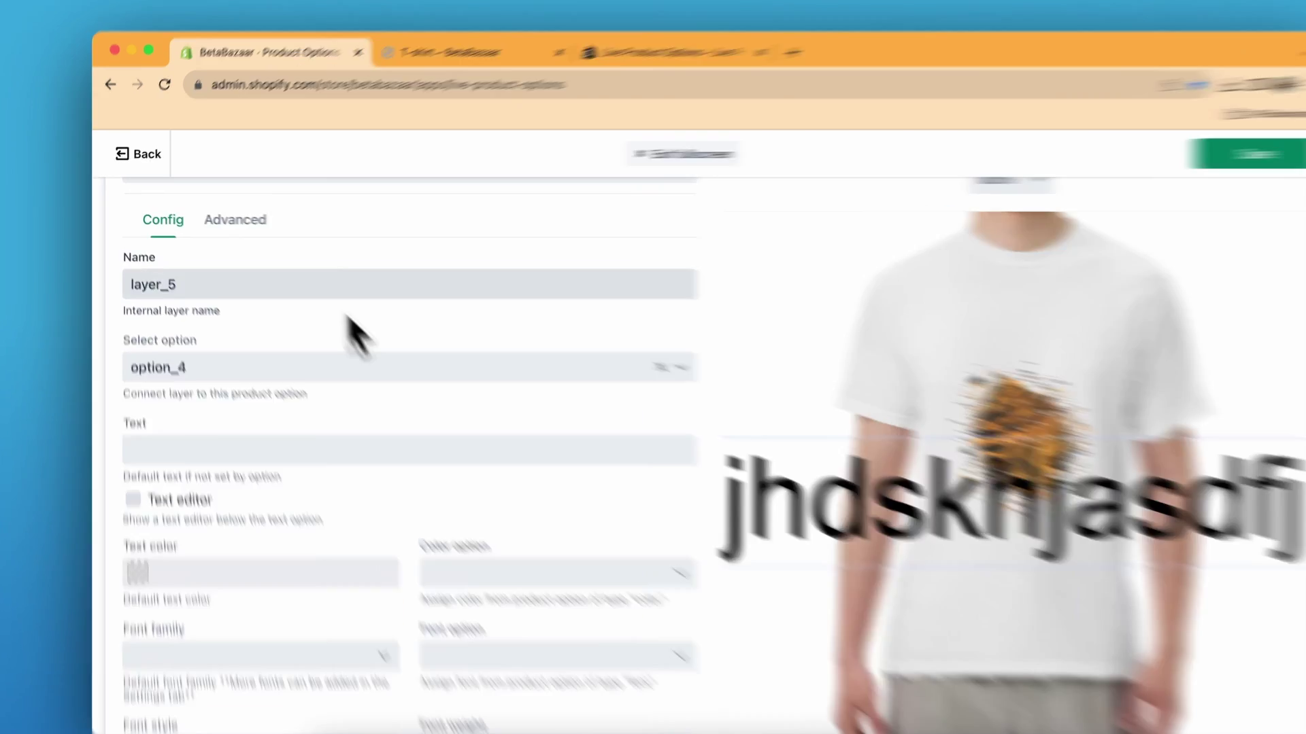
# Set layer_5's Area to Box and drag the box across the shirt's chest
pyautogui.click(223, 209)
pyautogui.click(510, 321)
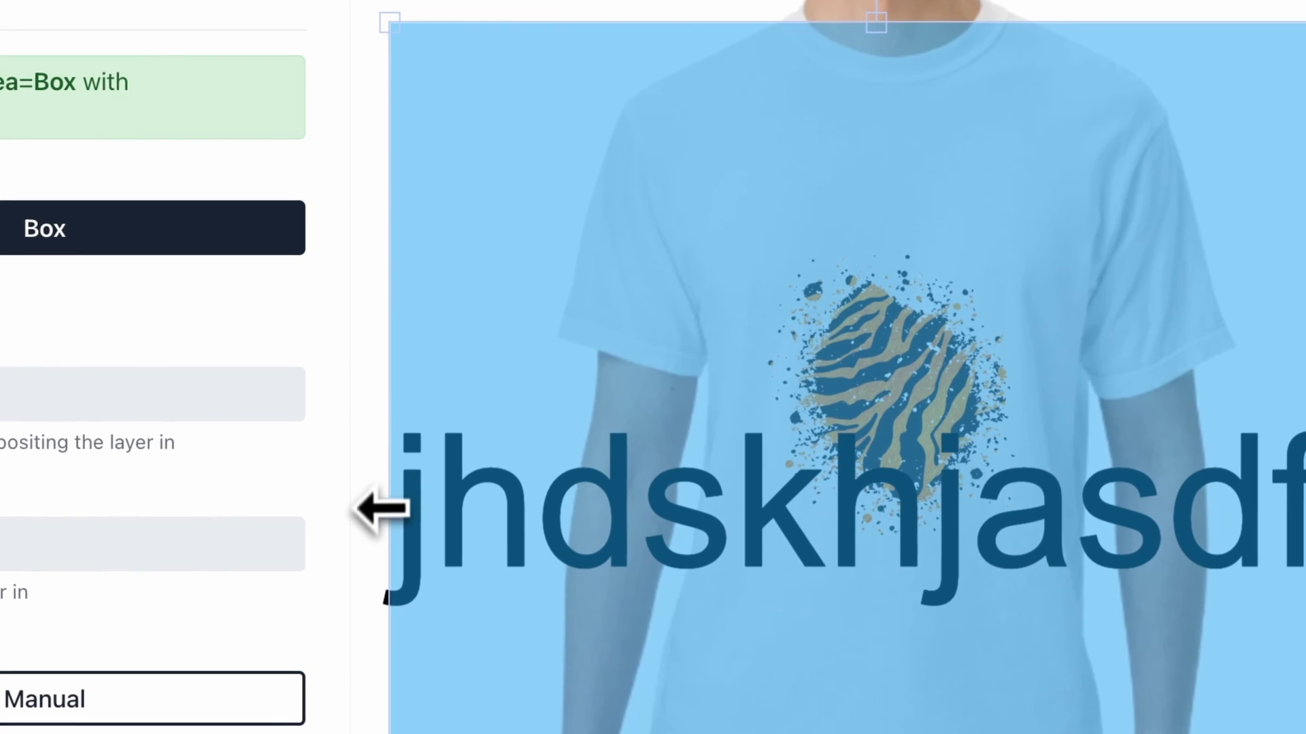
pyautogui.moveTo(381, 510); pyautogui.dragTo(920, 574)
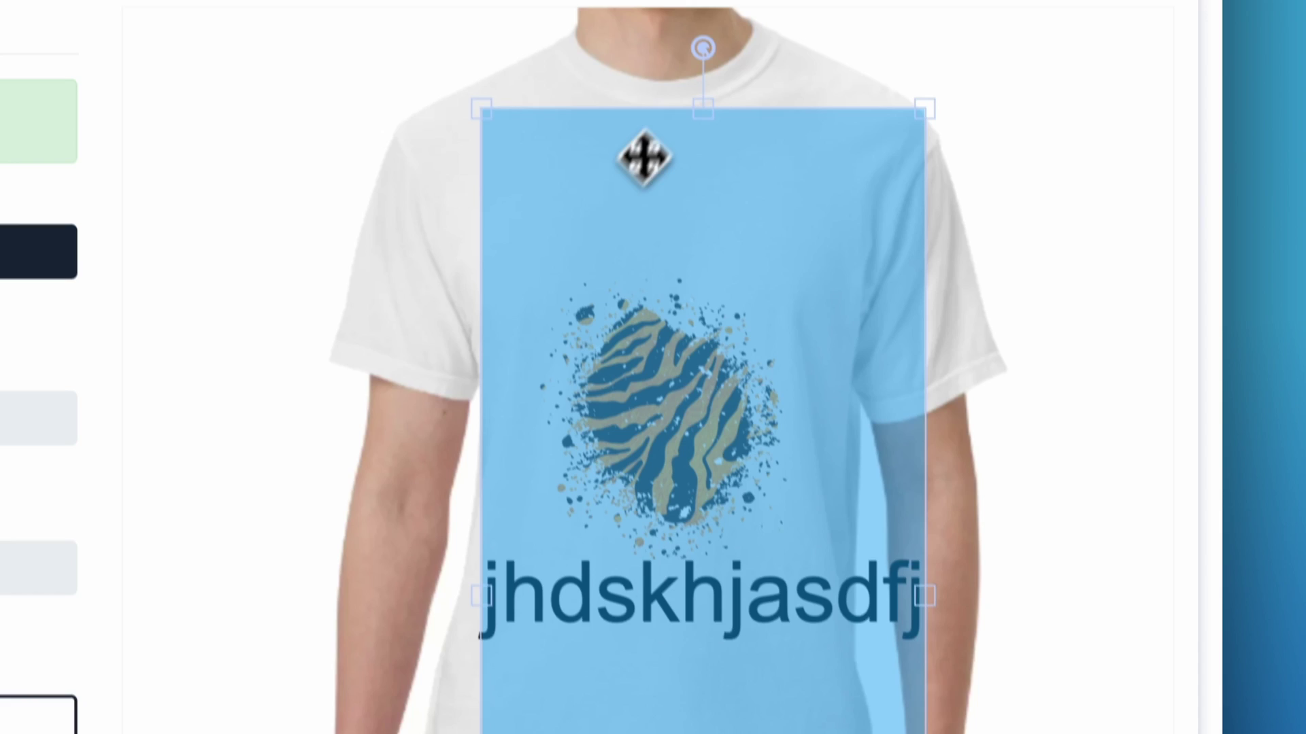
pyautogui.moveTo(697, 111); pyautogui.dragTo(670, 399)
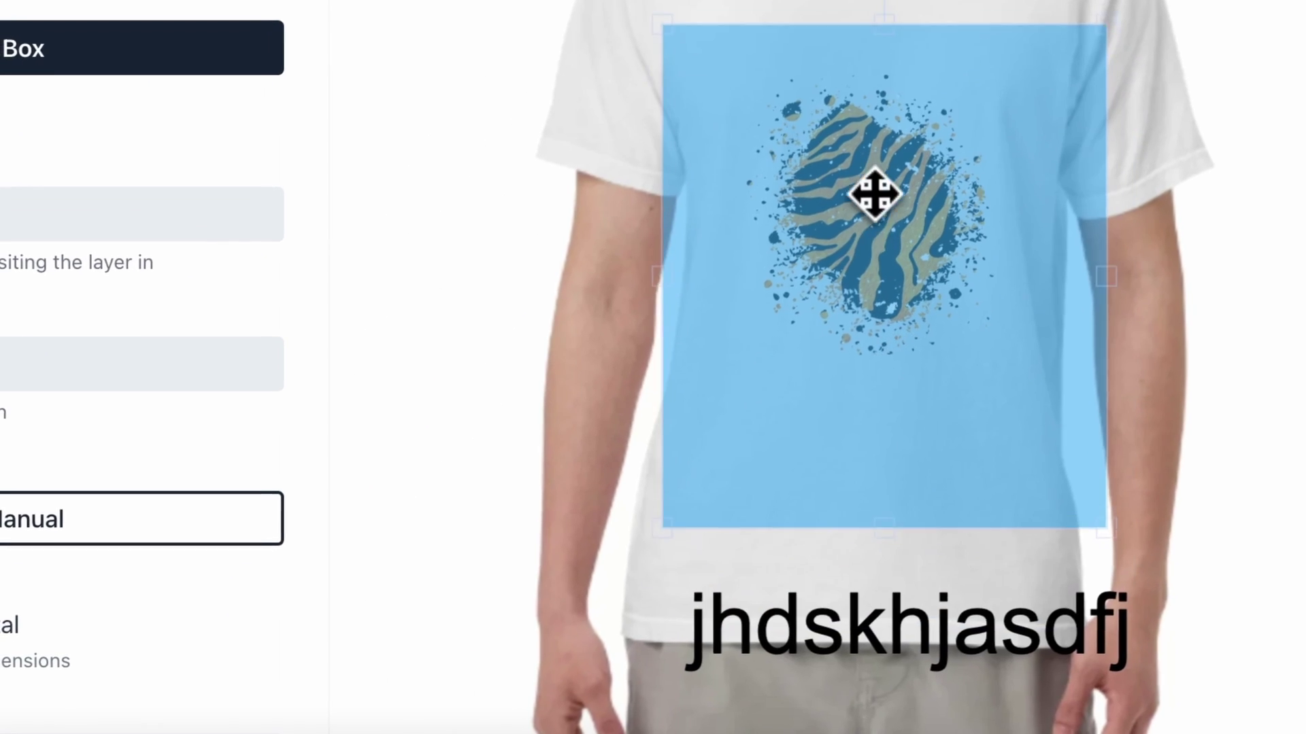
pyautogui.moveTo(875, 195); pyautogui.dragTo(847, 304)
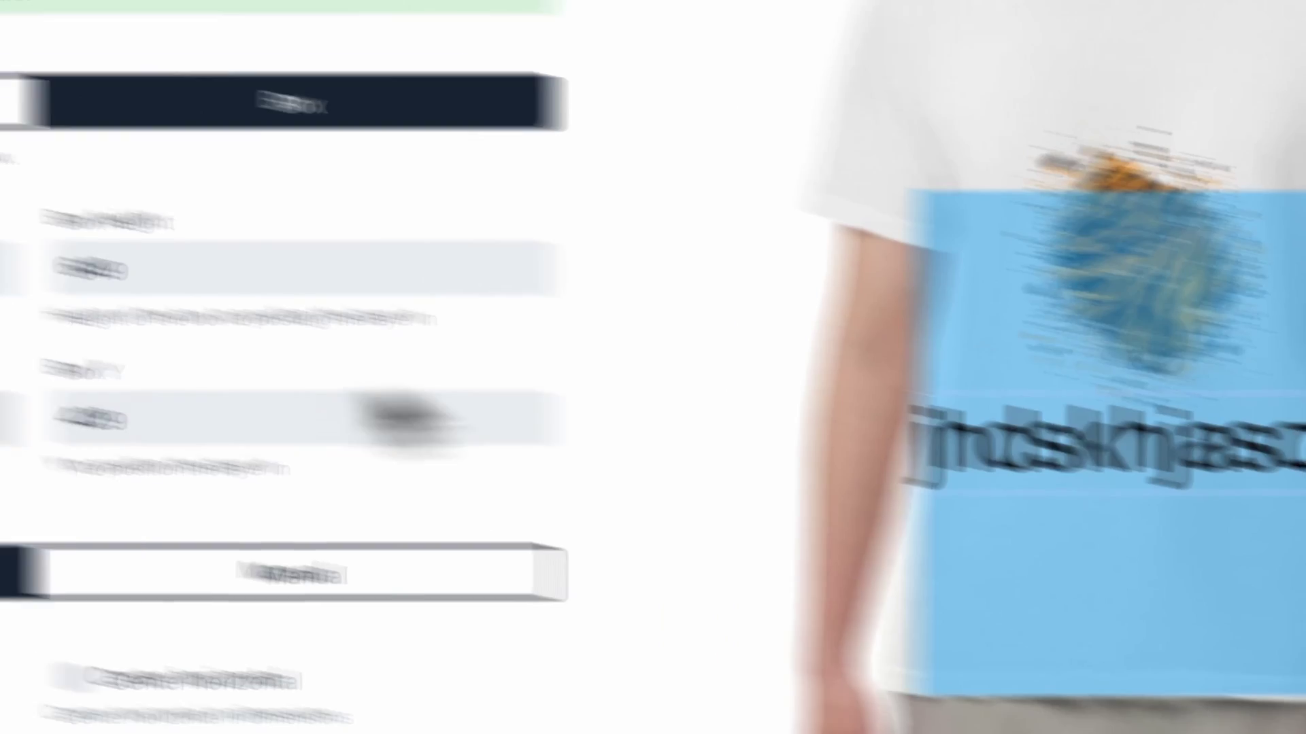
pyautogui.scroll(-5, 539, 539)
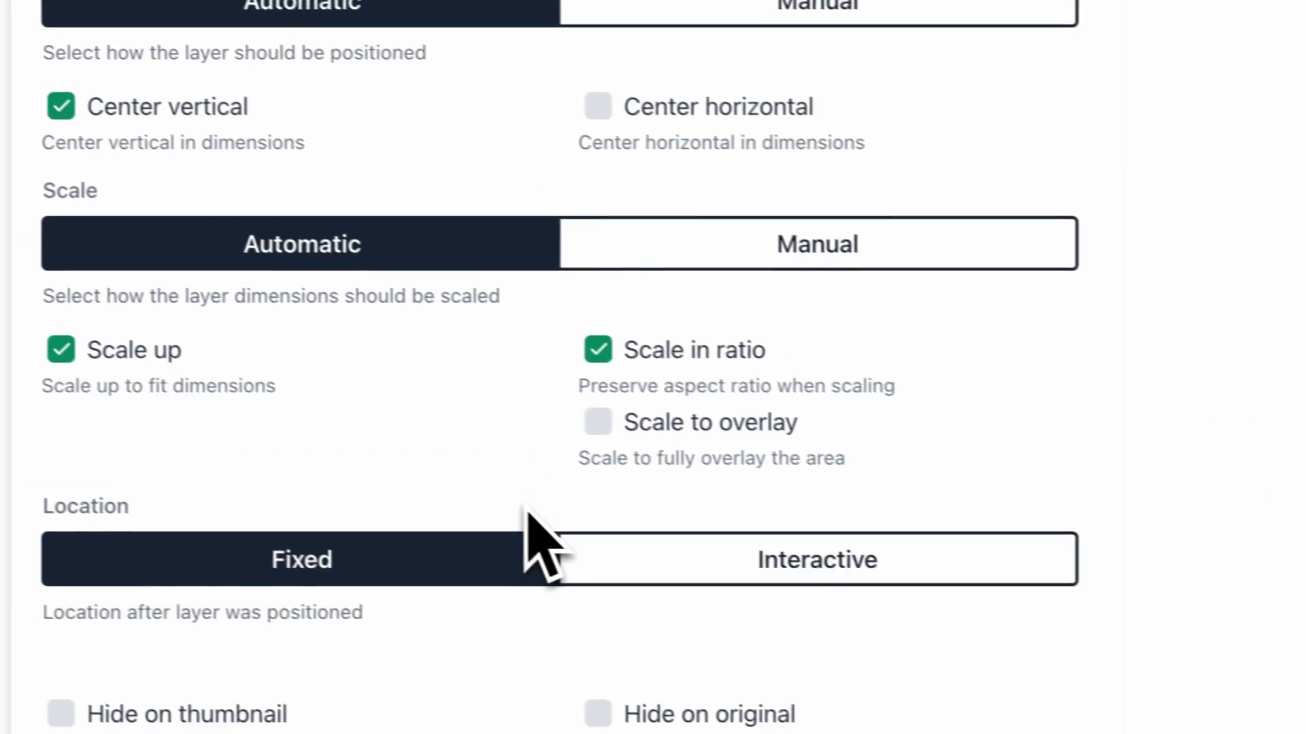
pyautogui.scroll(5, 569, 539)
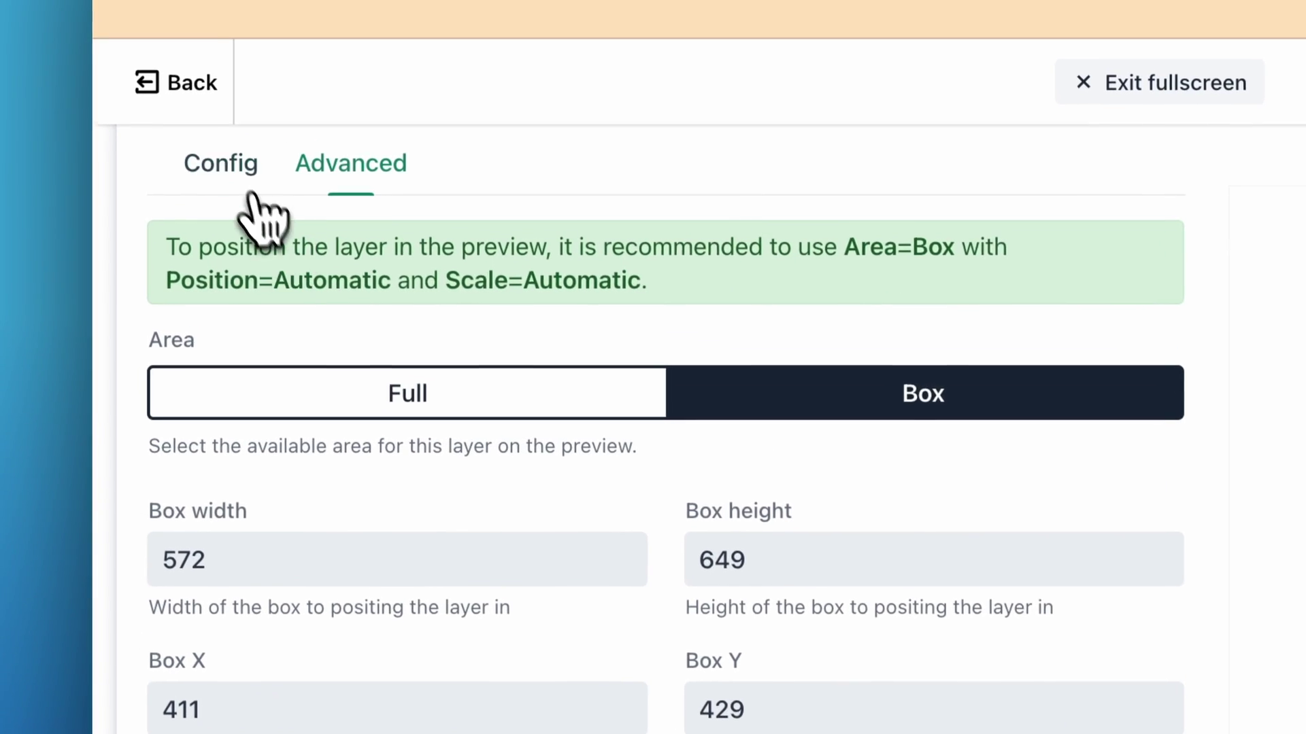
pyautogui.click(235, 174)
pyautogui.scroll(-10, 624, 500)
pyautogui.scroll(-5, 623, 495)
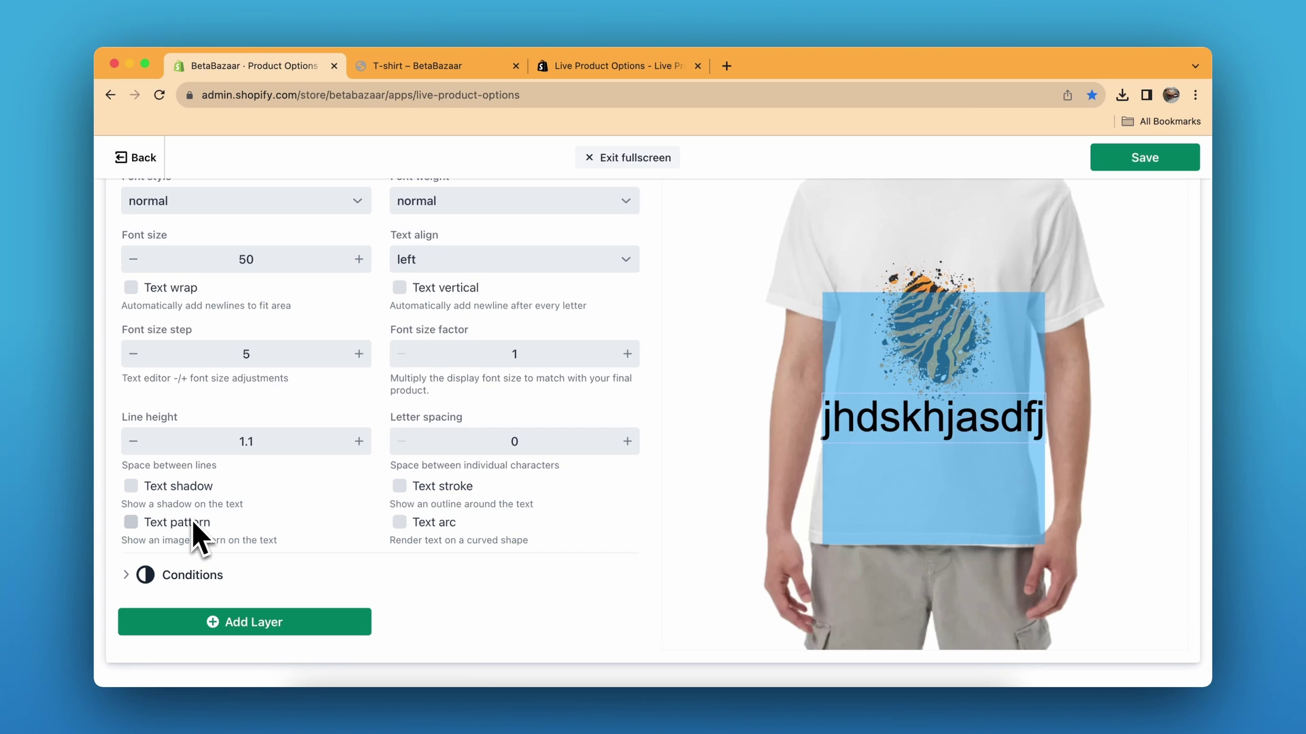
# Enable Text pattern, Text shadow, Text stroke and Text arc on layer_5
pyautogui.click(190, 520)
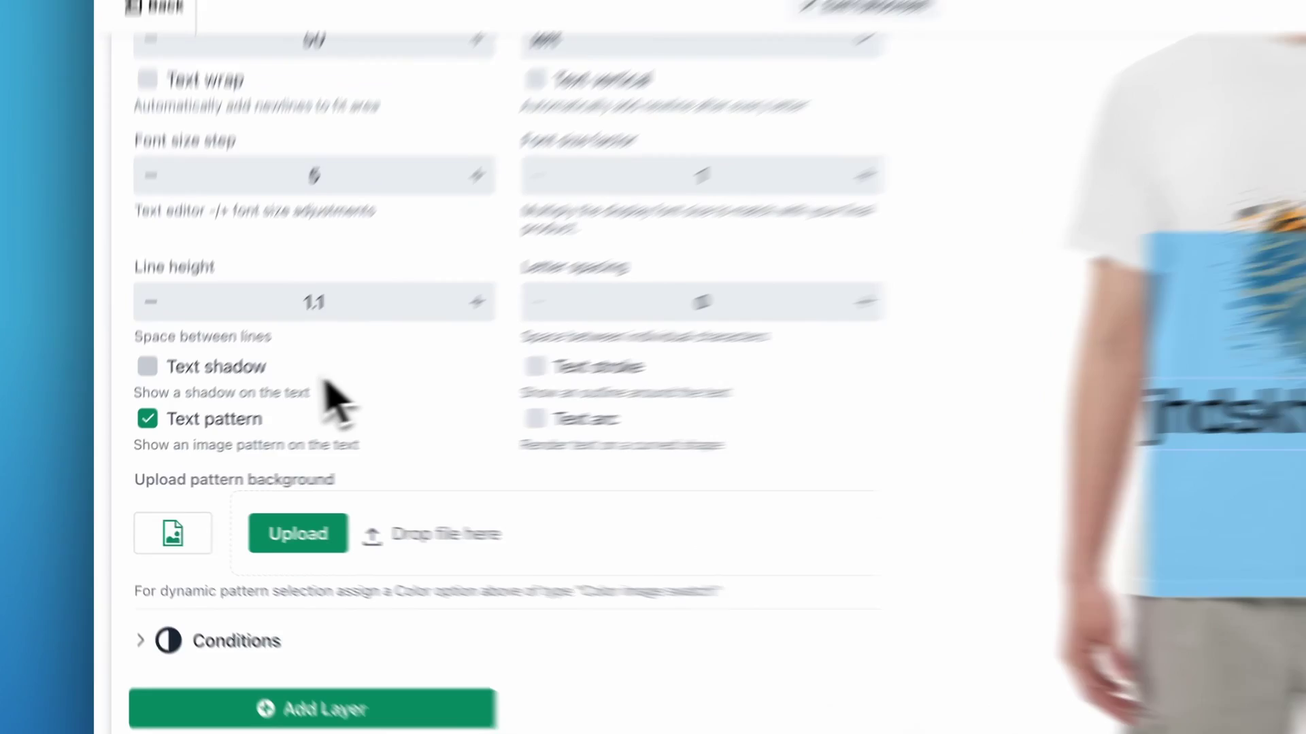
pyautogui.click(198, 408)
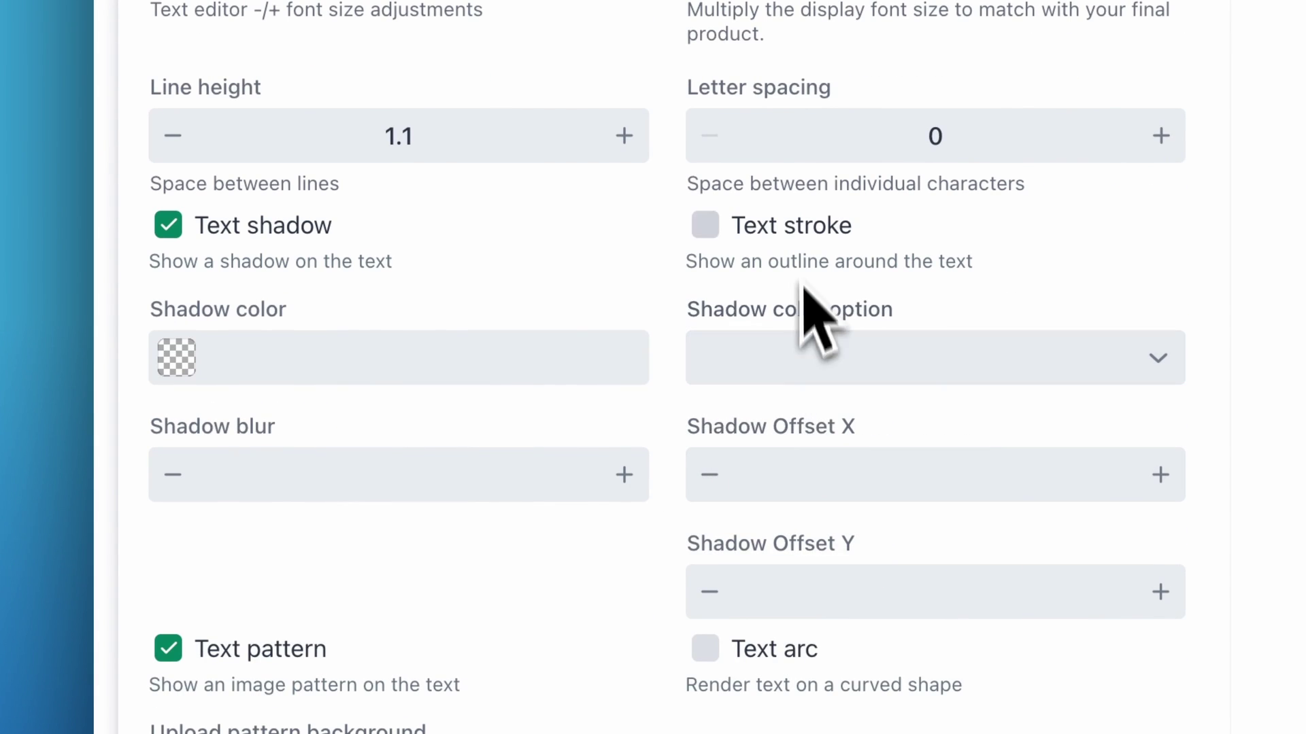
pyautogui.click(803, 234)
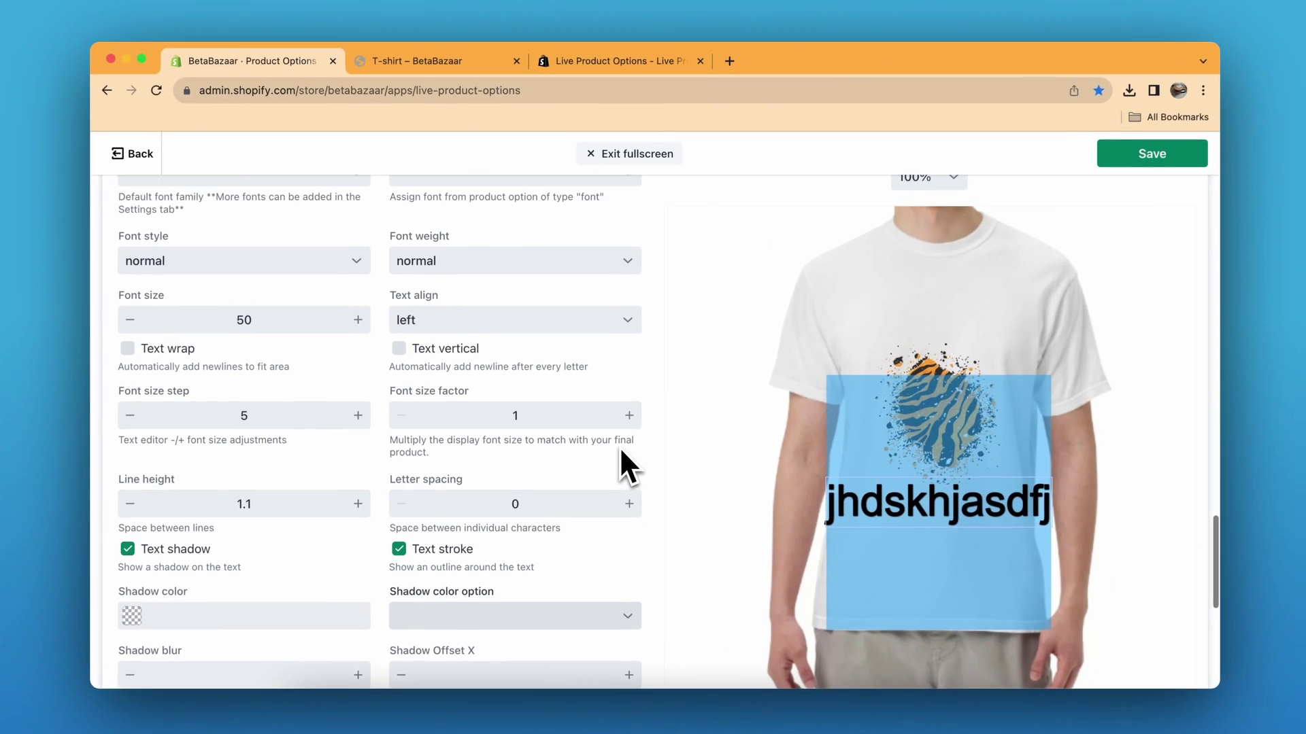
pyautogui.scroll(-10, 620, 451)
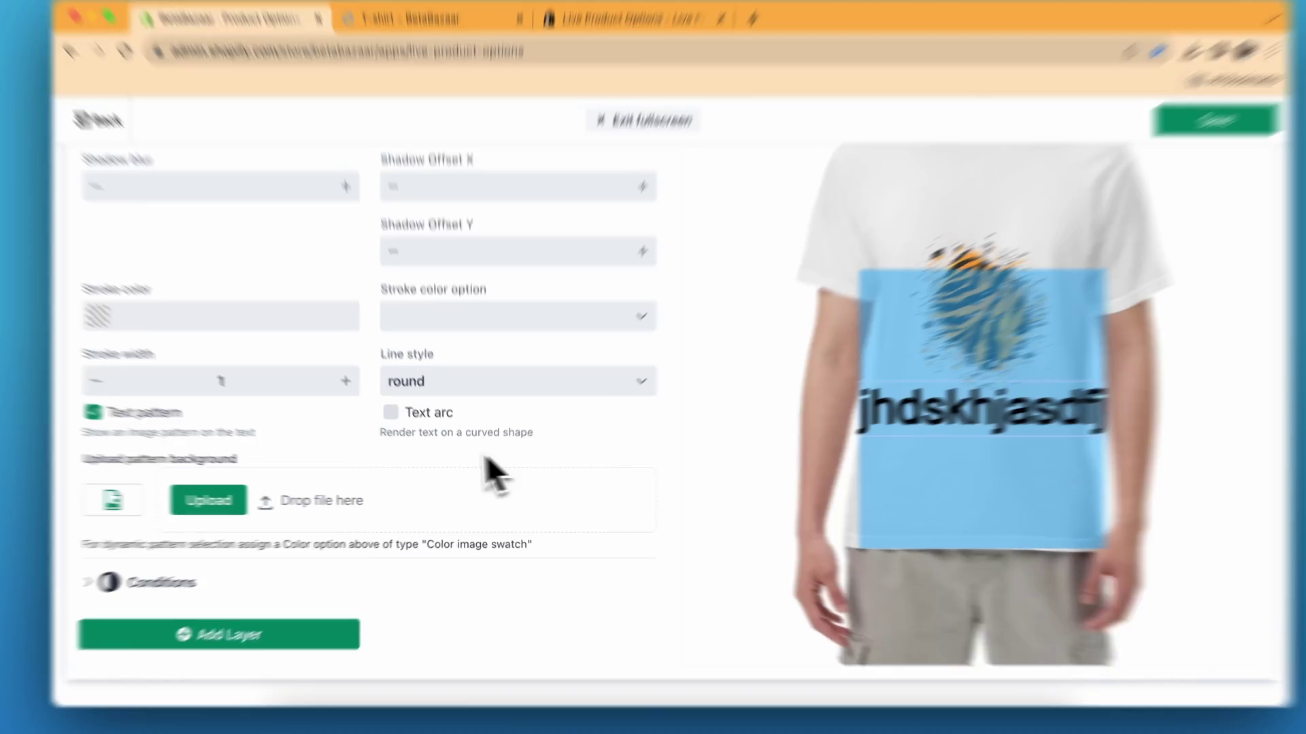
pyautogui.click(391, 412)
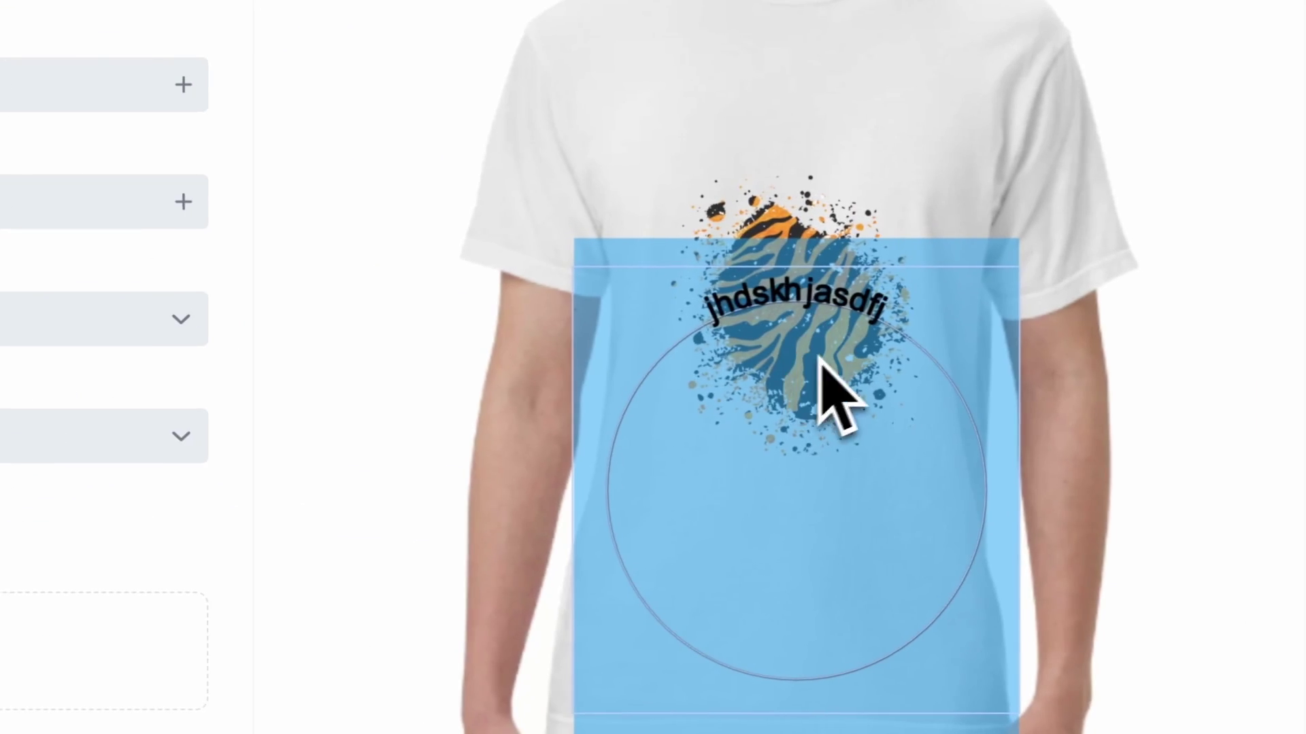
pyautogui.scroll(10, 387, 523)
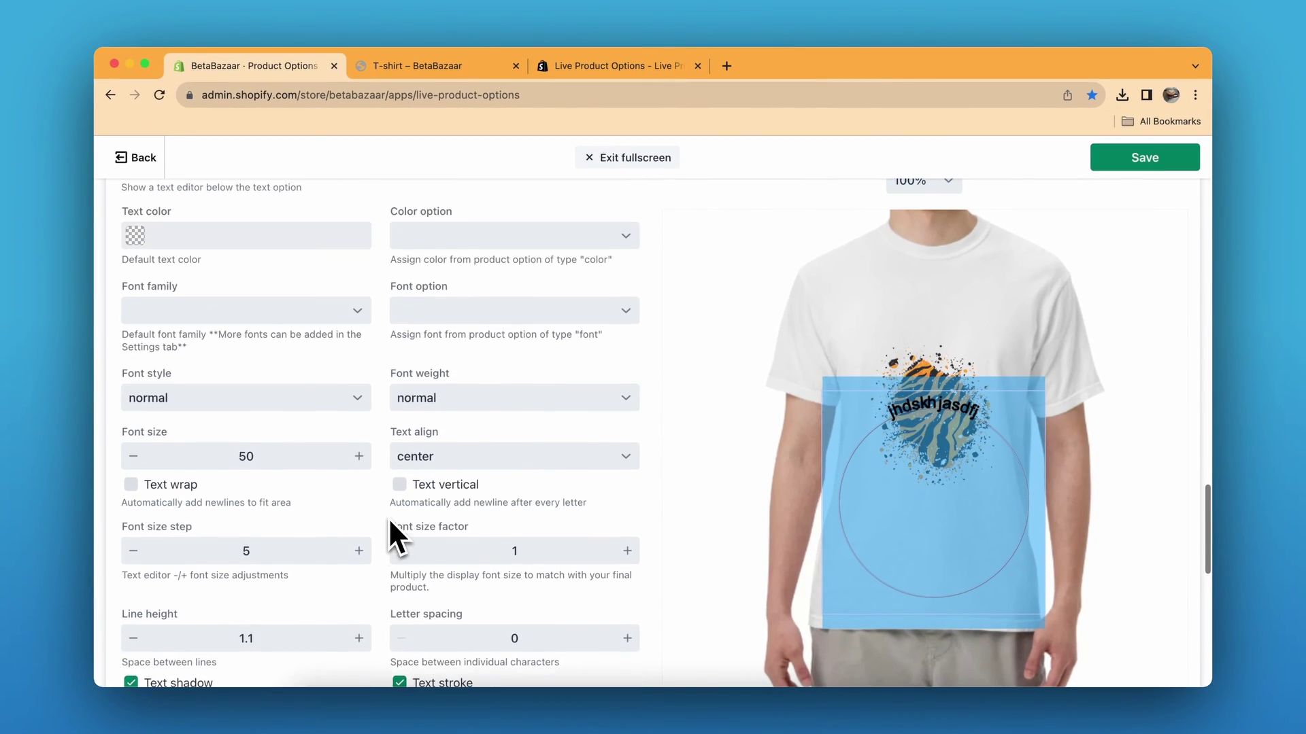
pyautogui.scroll(2, 389, 517)
# Add Color and Size to the custom text's editor tools and dismiss the font size note
pyautogui.click(469, 378)
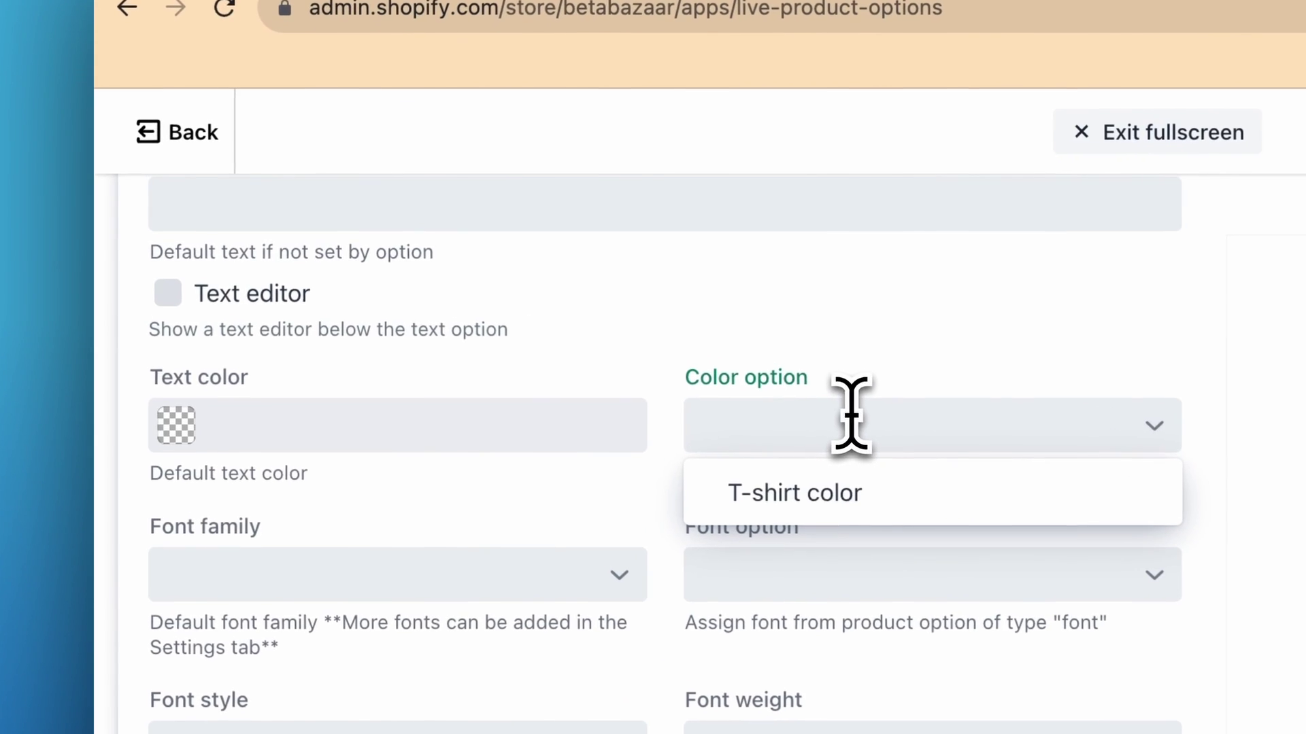
pyautogui.scroll(3, 673, 381)
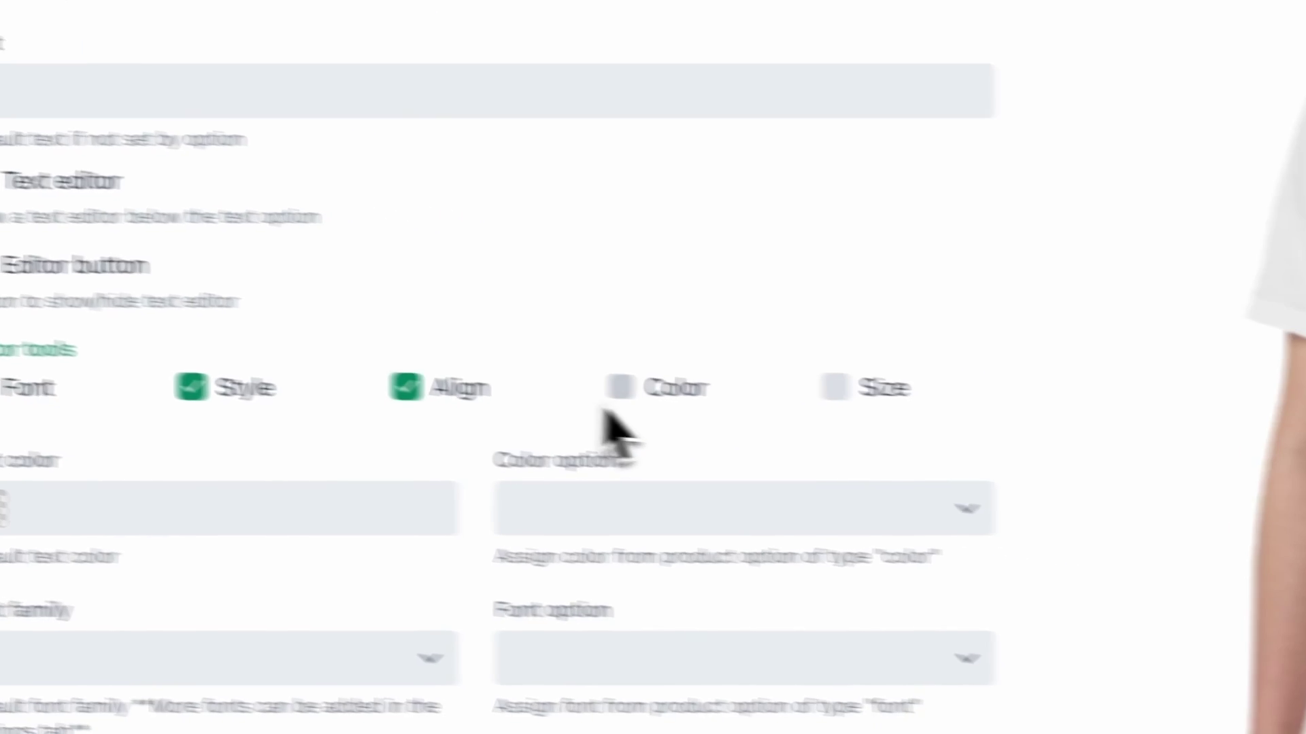
pyautogui.click(812, 411)
pyautogui.click(1026, 410)
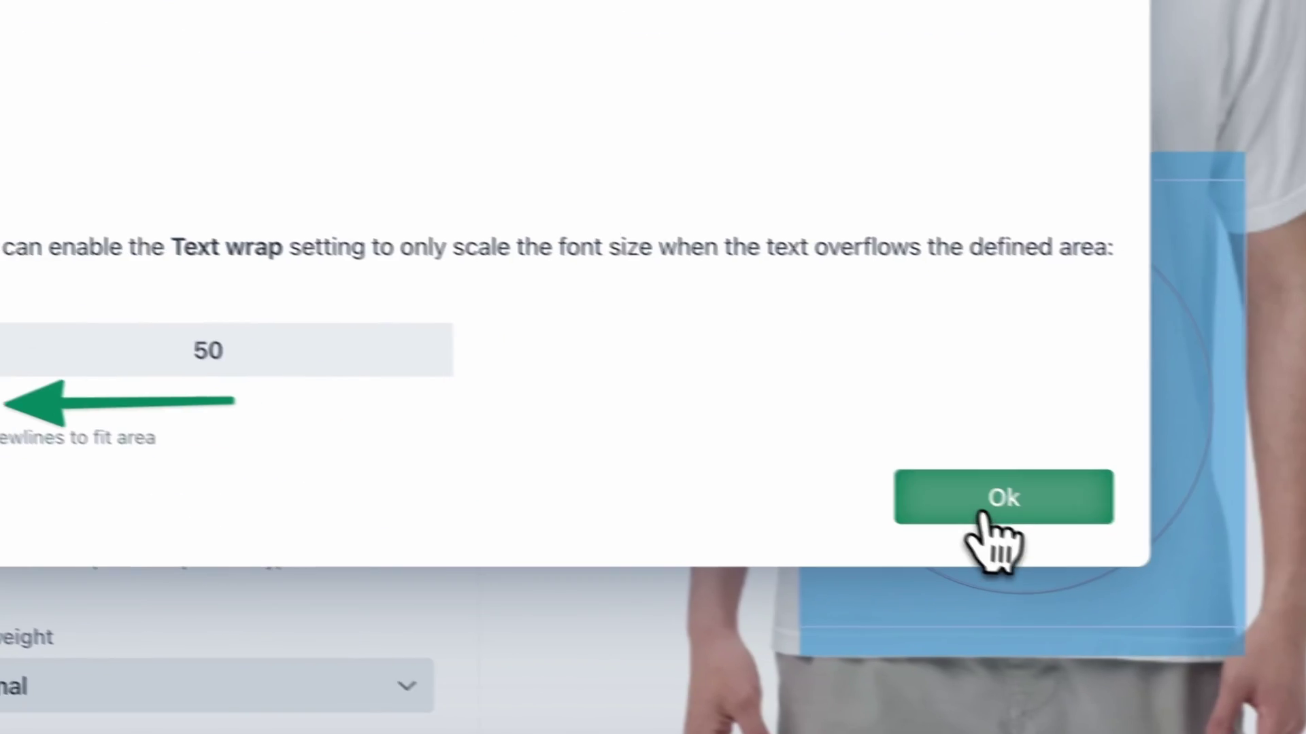
pyautogui.click(1302, 624)
pyautogui.scroll(-5, 656, 443)
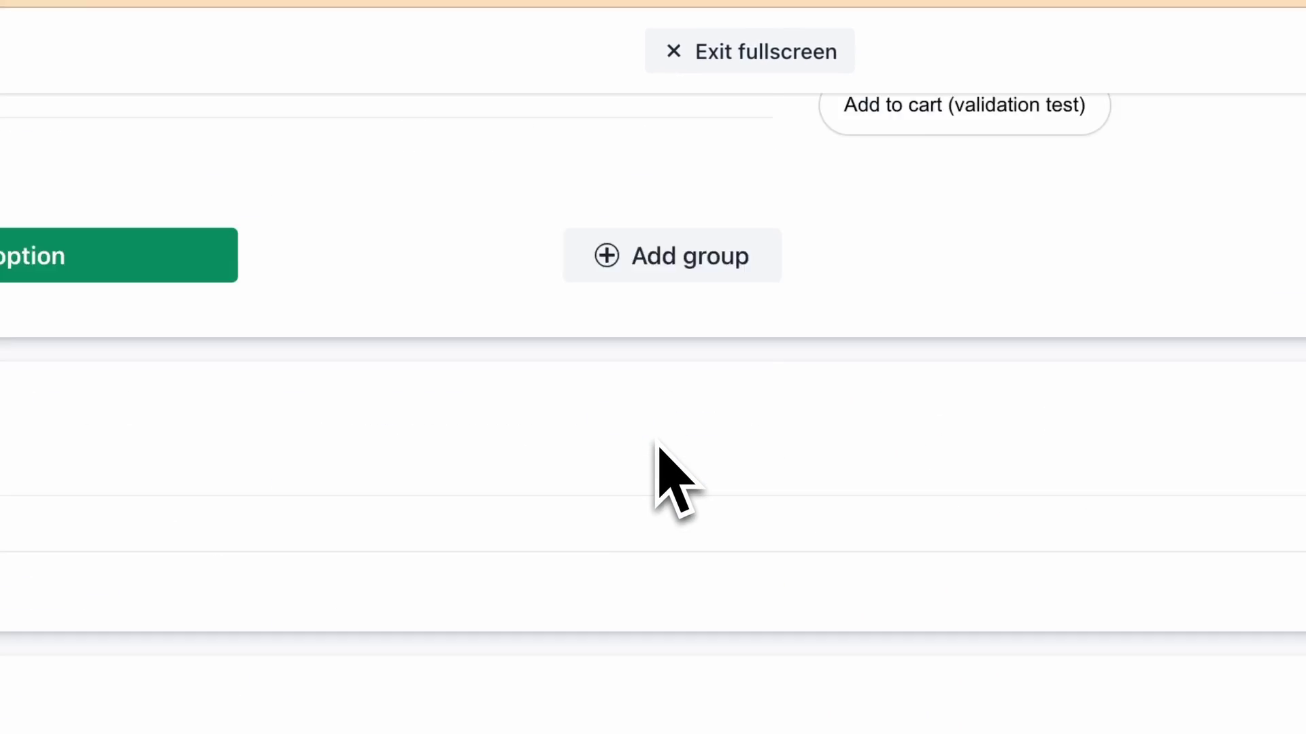
pyautogui.scroll(10, 656, 443)
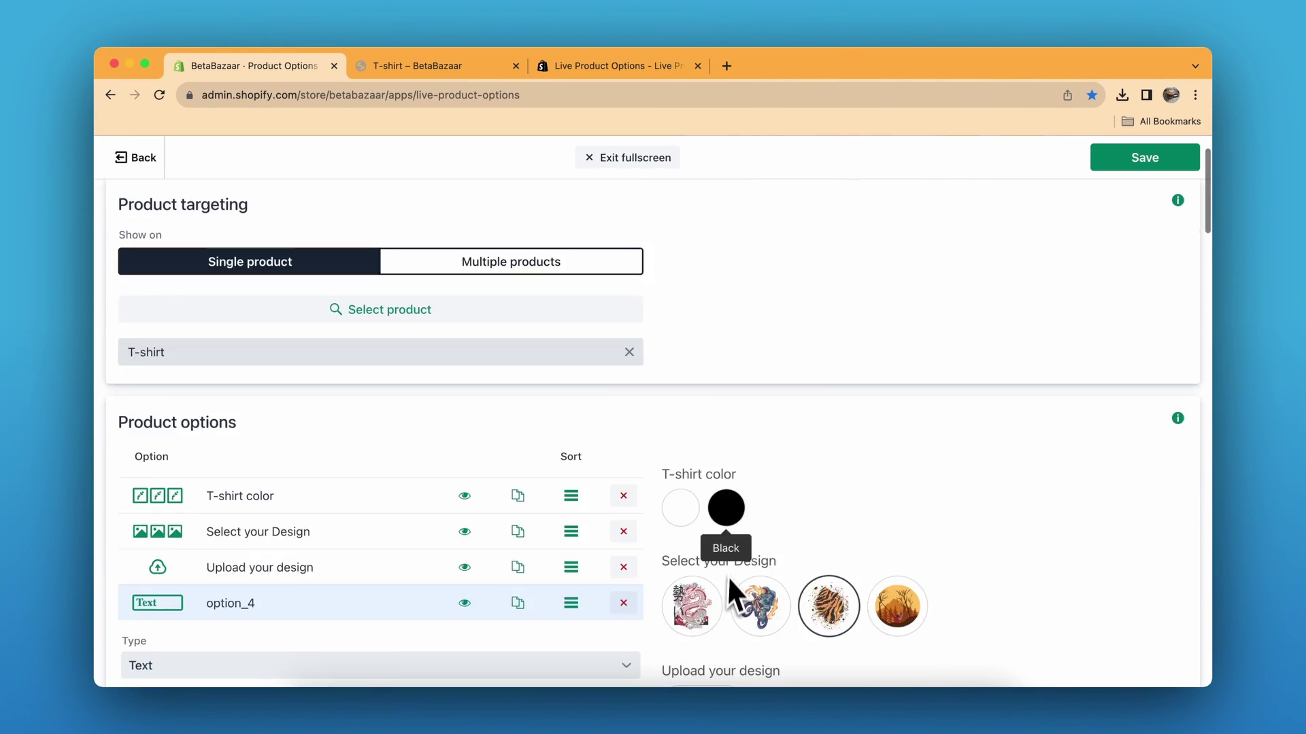
# Switch to the 'T-shirt – BetaBazaar' storefront product page
pyautogui.scroll(-3, 728, 580)
pyautogui.scroll(4, 722, 416)
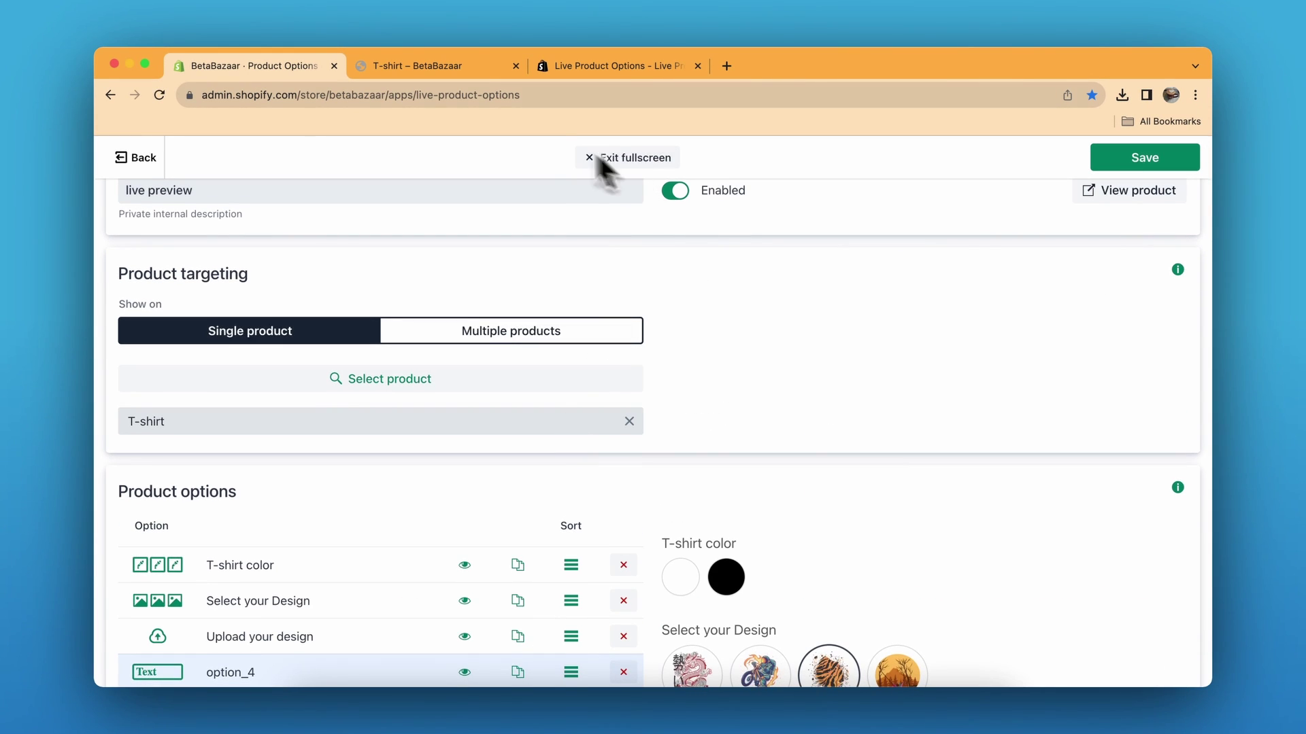
pyautogui.click(470, 65)
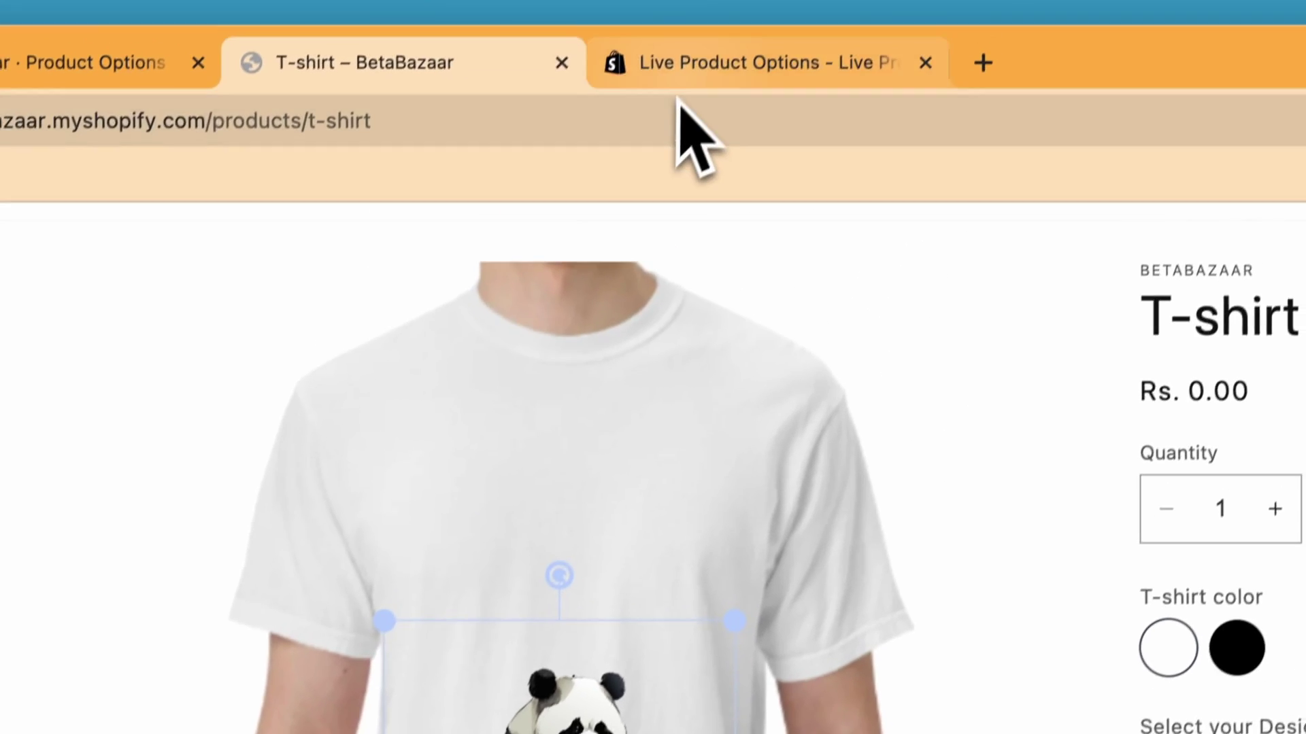
# Switch to the Live Product Options listing on the Shopify App Store
pyautogui.click(680, 137)
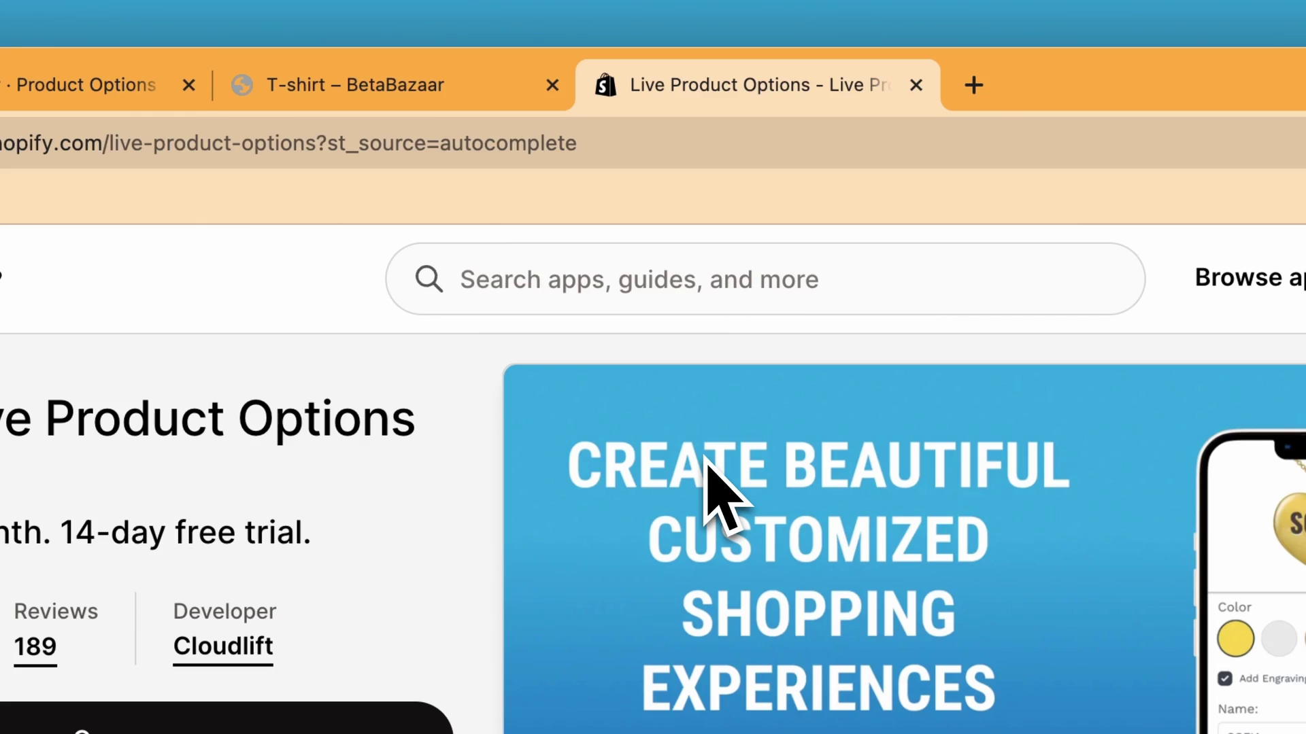